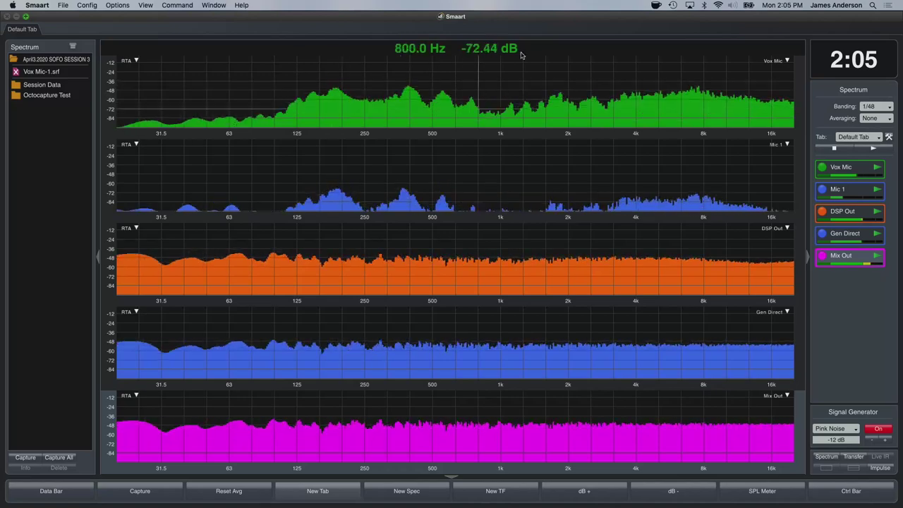
# Stop the Mic 1, DSP Out and Mix Out measurements and reduce the display to two graph panes.
pyautogui.click(877, 189)
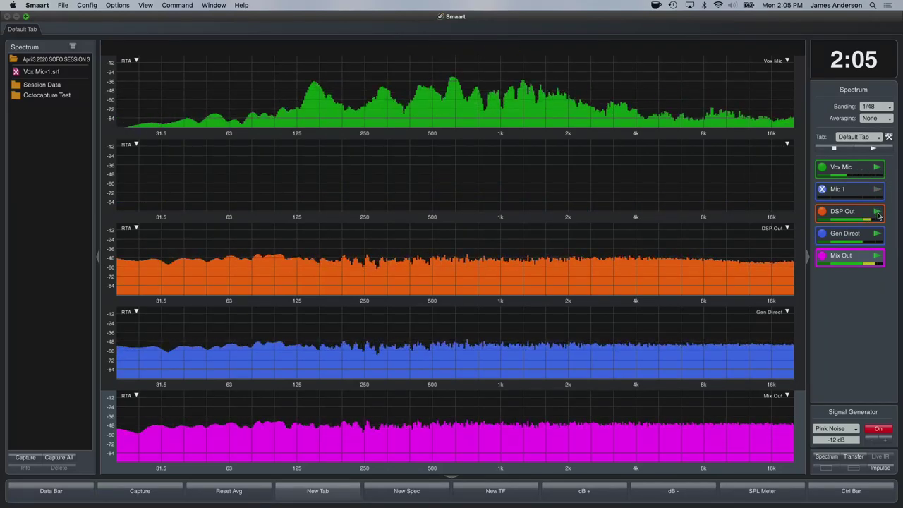
pyautogui.click(877, 211)
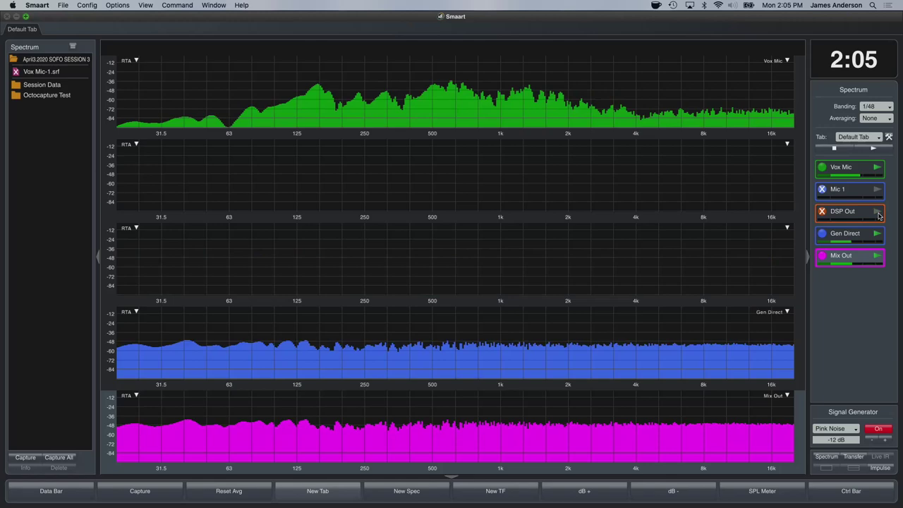
pyautogui.click(877, 257)
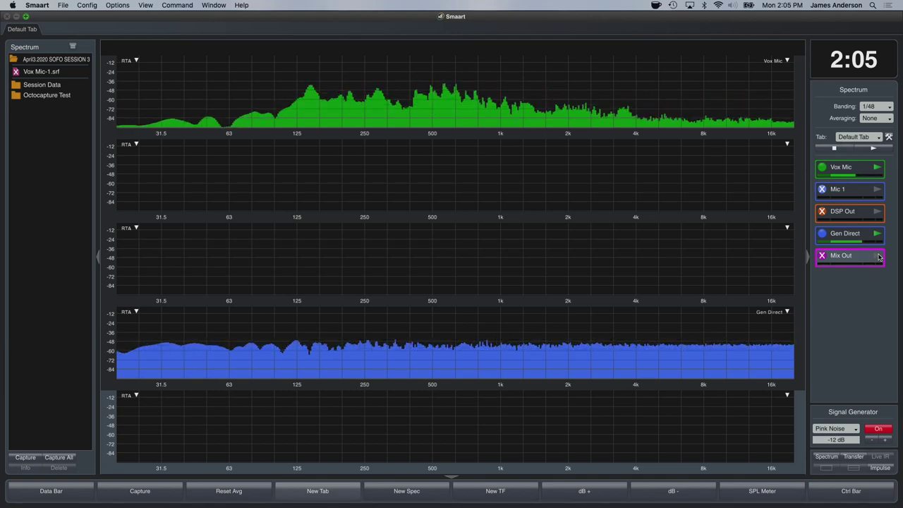
pyautogui.press('2')
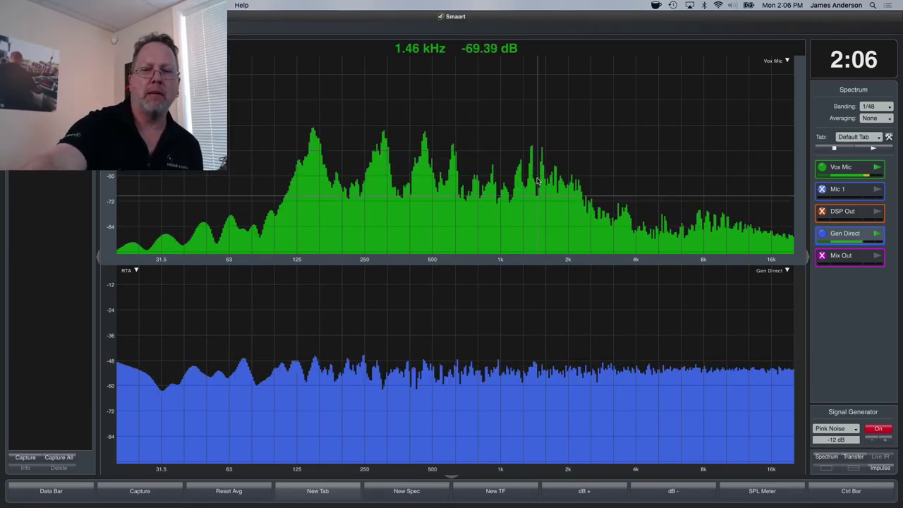
# Display Vox Mic as a spectrograph above its RTA and stop the Gen Direct measurement.
pyautogui.press('s')
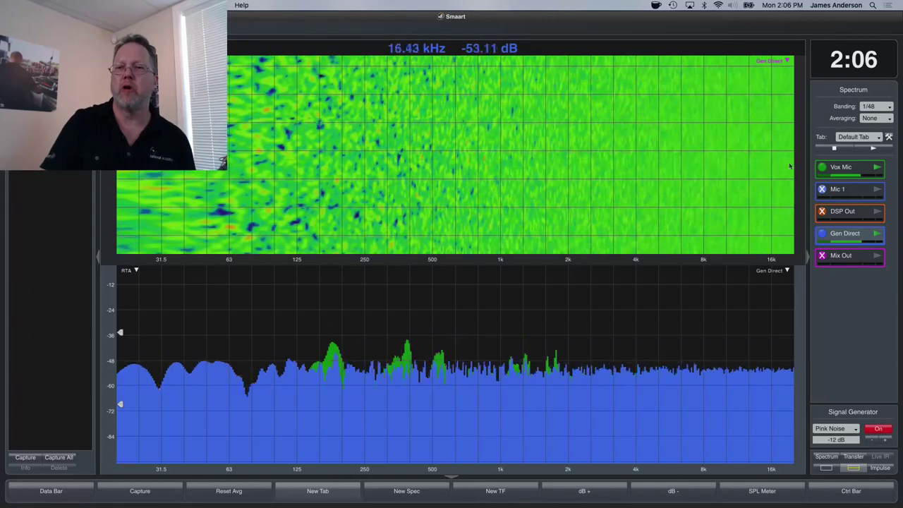
pyautogui.press('1')
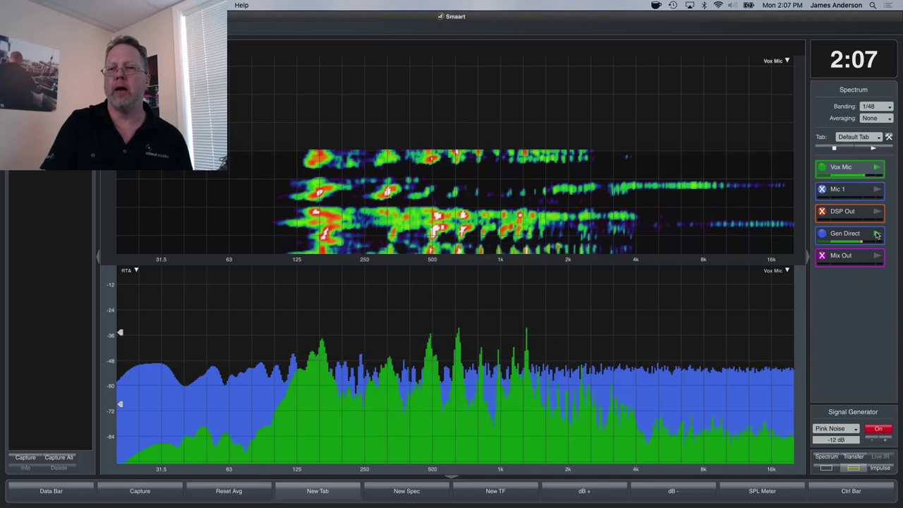
pyautogui.click(821, 233)
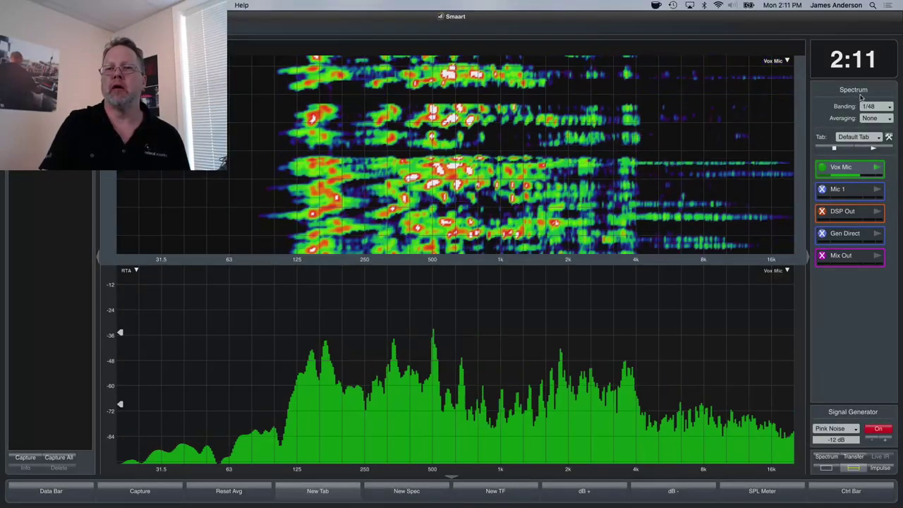
# Review the spectrograph settings in the spectrum options, including slice height, slices in history and dynamic range.
pyautogui.click(853, 90)
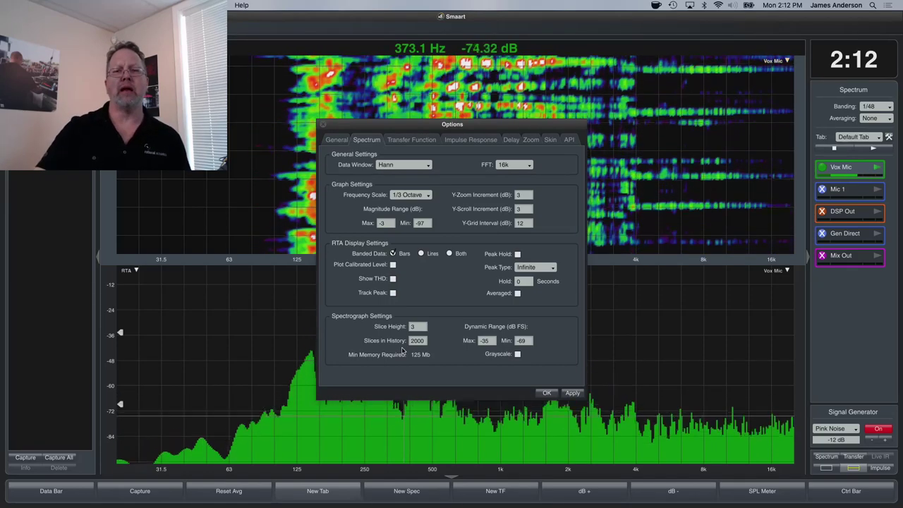
pyautogui.click(547, 393)
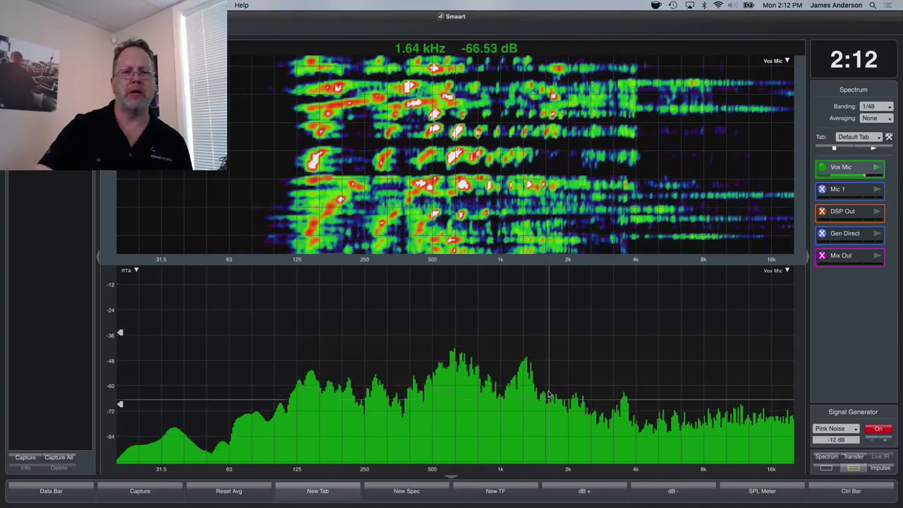
# Show the Vox Mic spectrograph in a single pane and adjust its upper and lower dynamic range thresholds.
pyautogui.press('1')
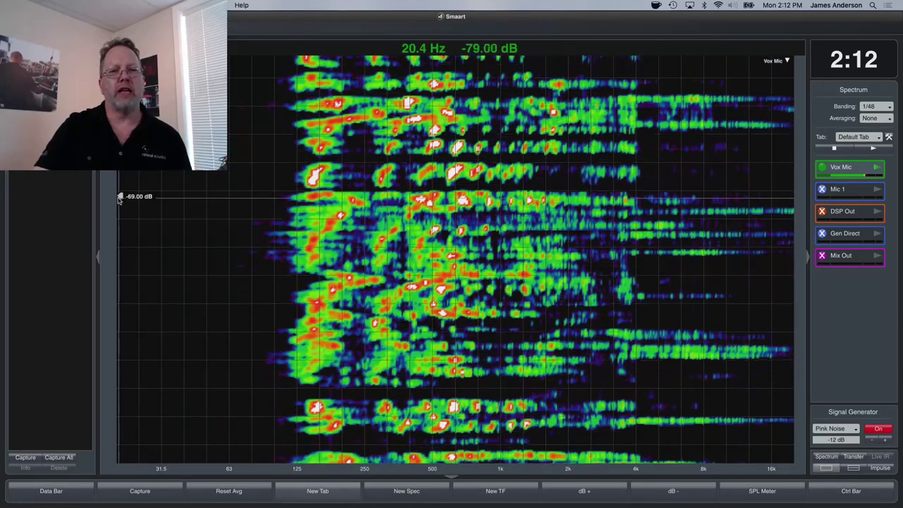
pyautogui.moveTo(120, 195); pyautogui.dragTo(123, 86)
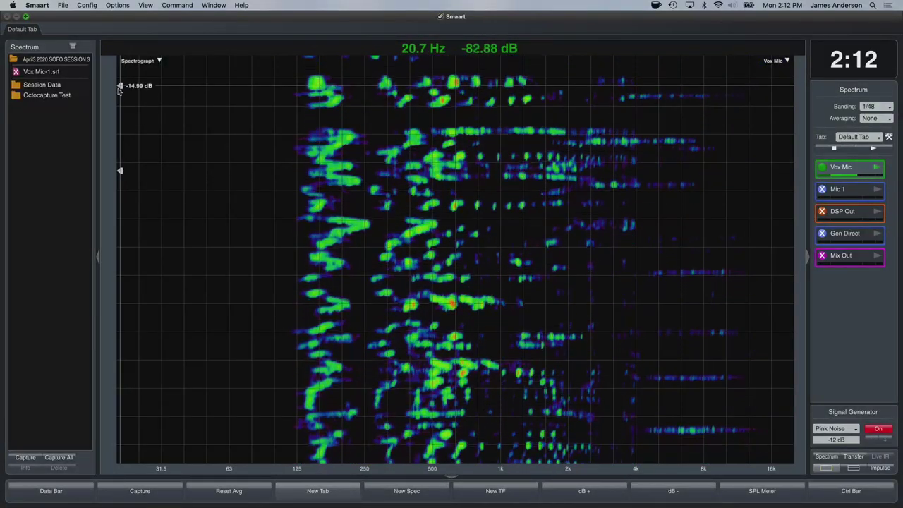
pyautogui.moveTo(124, 175); pyautogui.dragTo(124, 211)
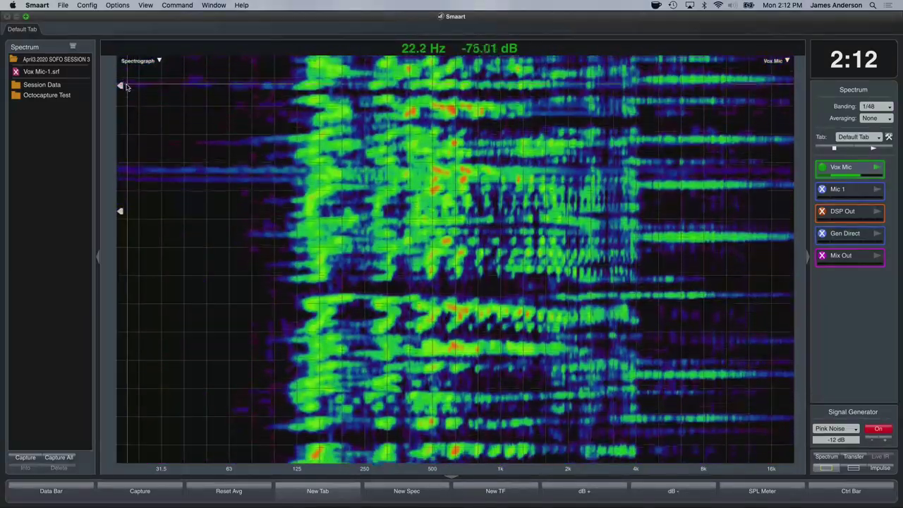
pyautogui.moveTo(121, 85); pyautogui.dragTo(122, 129)
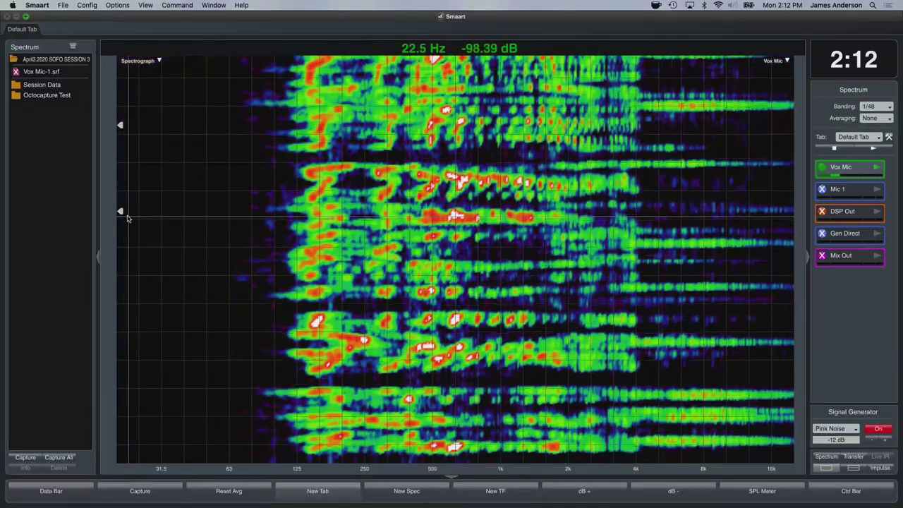
pyautogui.moveTo(124, 213); pyautogui.dragTo(128, 189)
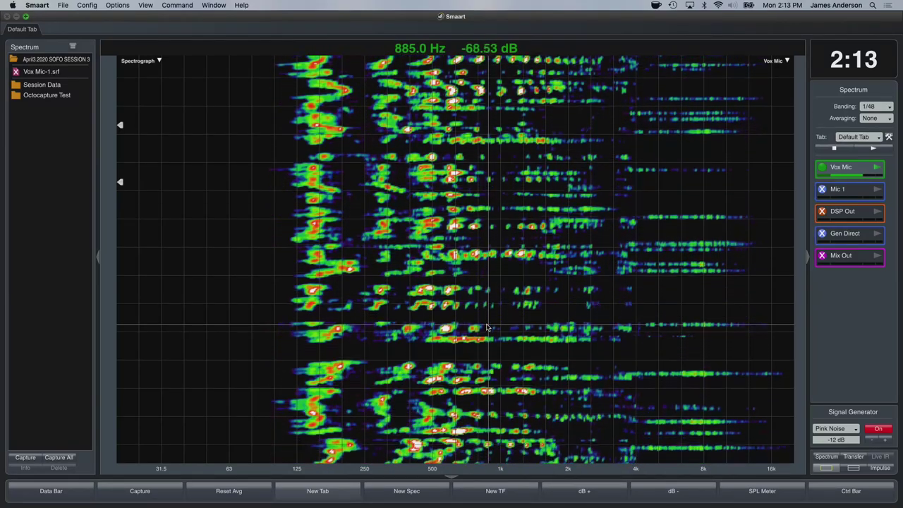
# Try the two-pane view, rescale the RTA's magnitude axis and reset it, and return to the single spectrograph.
pyautogui.press('super+2')
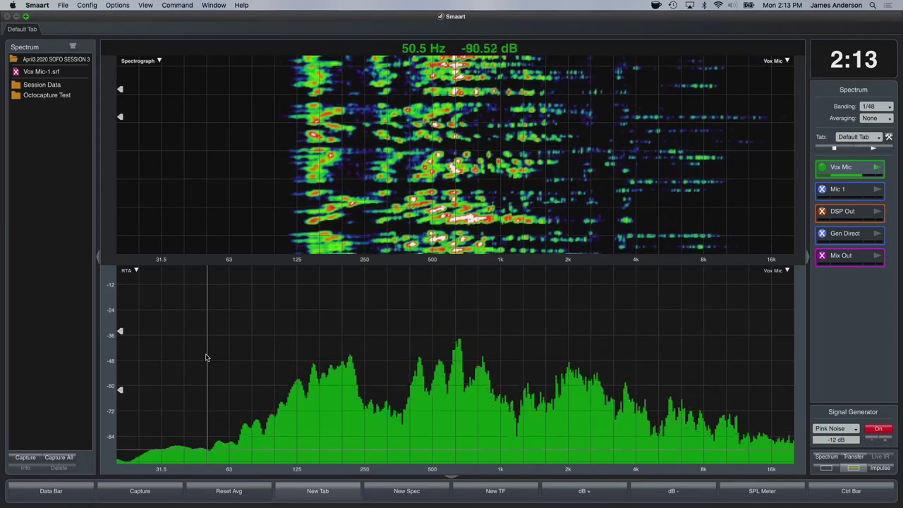
pyautogui.scroll(-1, 205, 357)
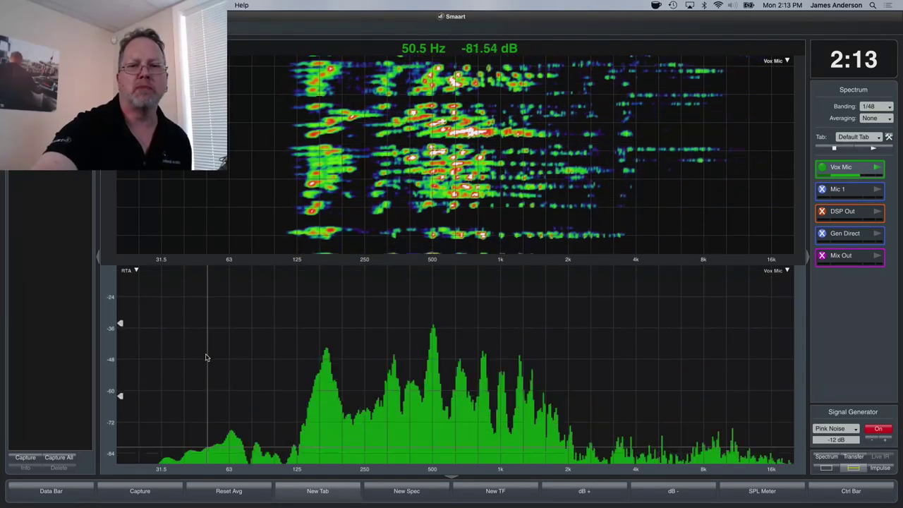
pyautogui.scroll(2, 206, 358)
pyautogui.scroll(-1, 205, 358)
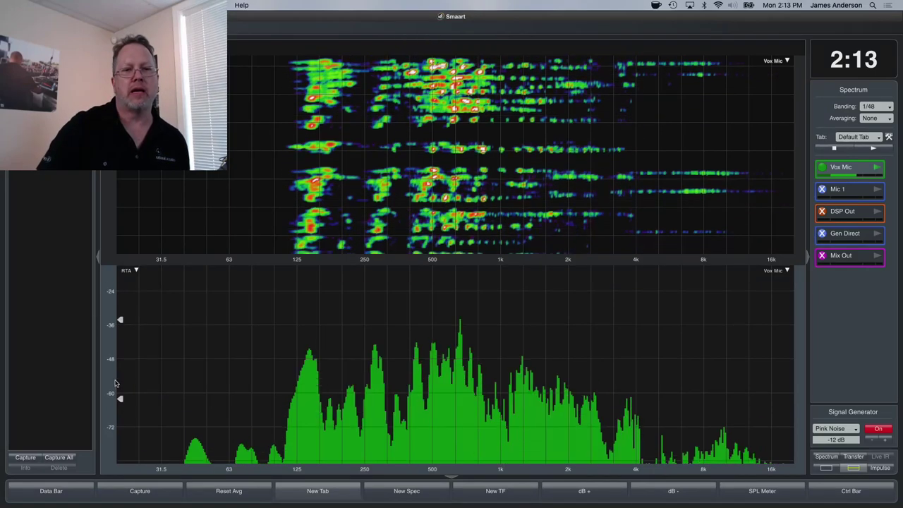
pyautogui.scroll(-1, 113, 385)
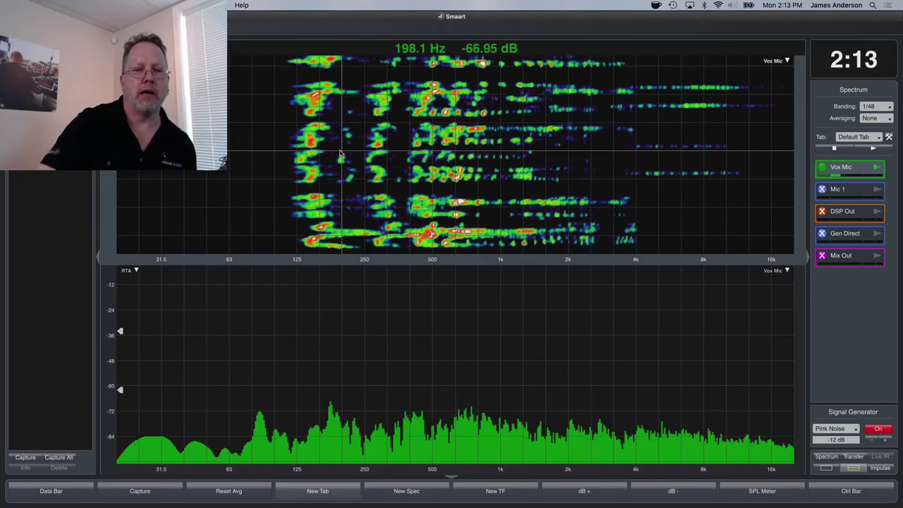
pyautogui.press('1')
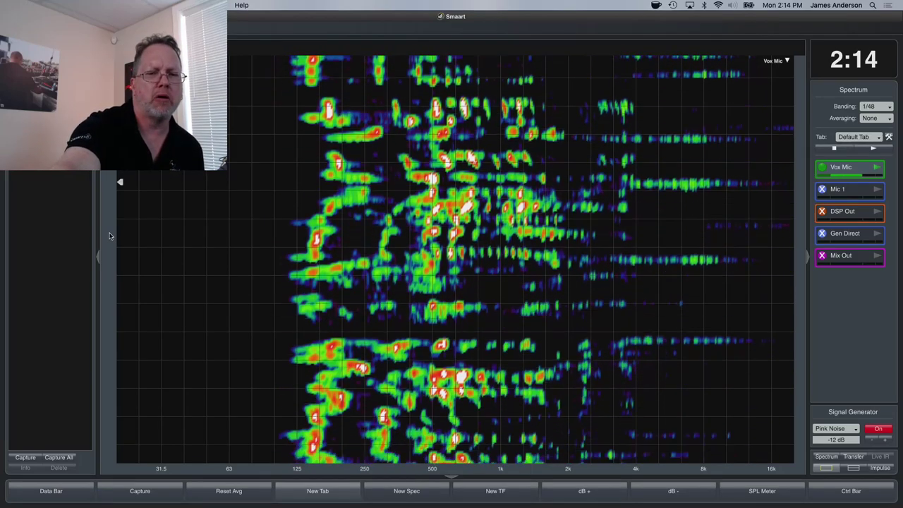
# Split the display into spectrograph and RTA panes, and replace the running Vox Mic measurement with Gen Direct in both.
pyautogui.press('super+2')
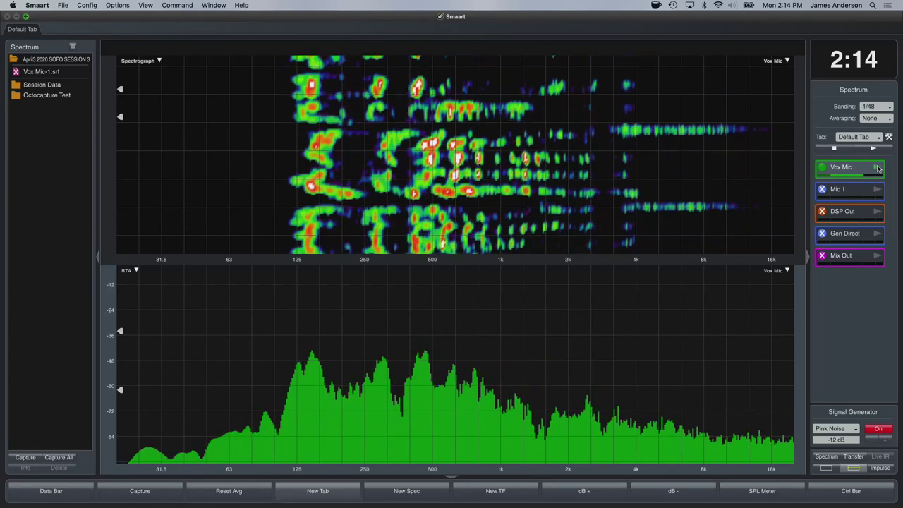
pyautogui.click(878, 168)
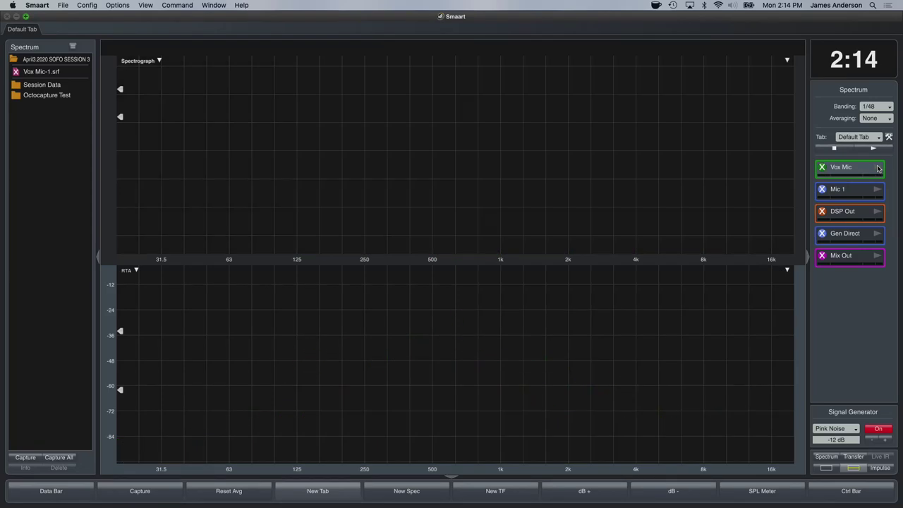
pyautogui.click(877, 234)
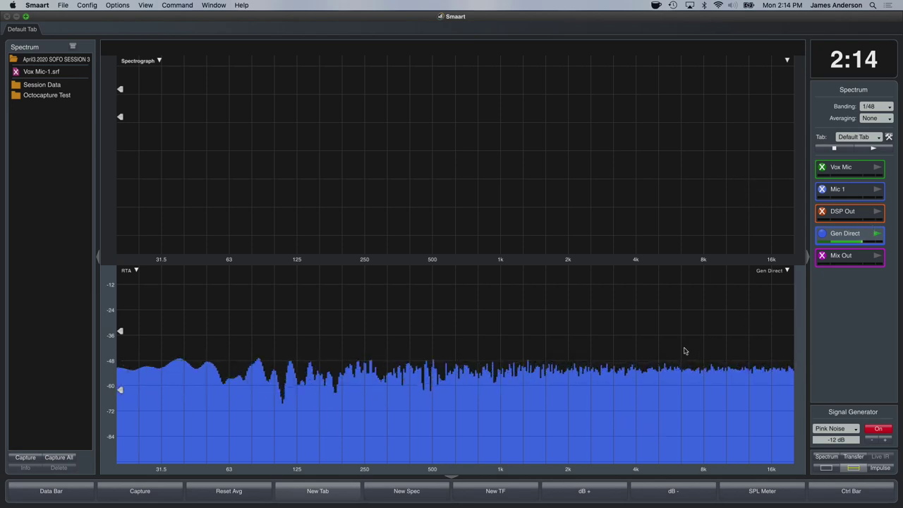
pyautogui.click(850, 239)
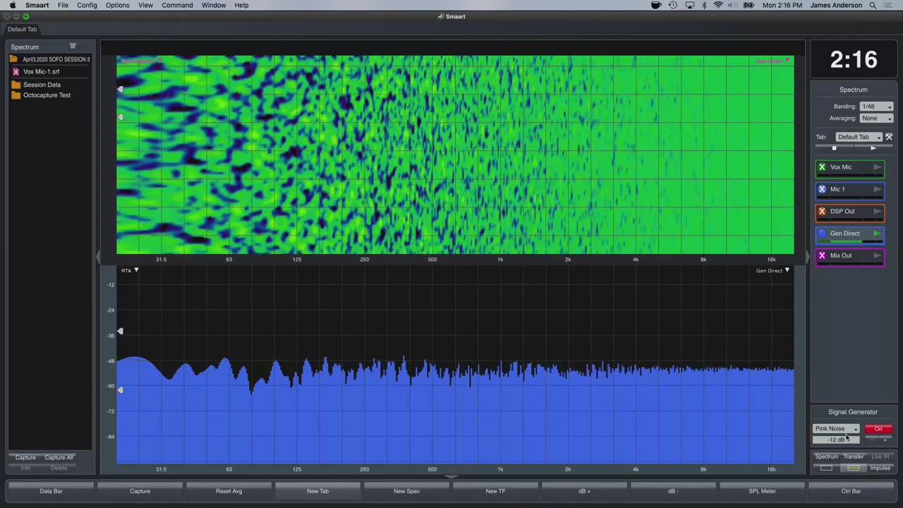
# Try the compact signal generator and its settings window, and restore the full-size generator.
pyautogui.click(145, 6)
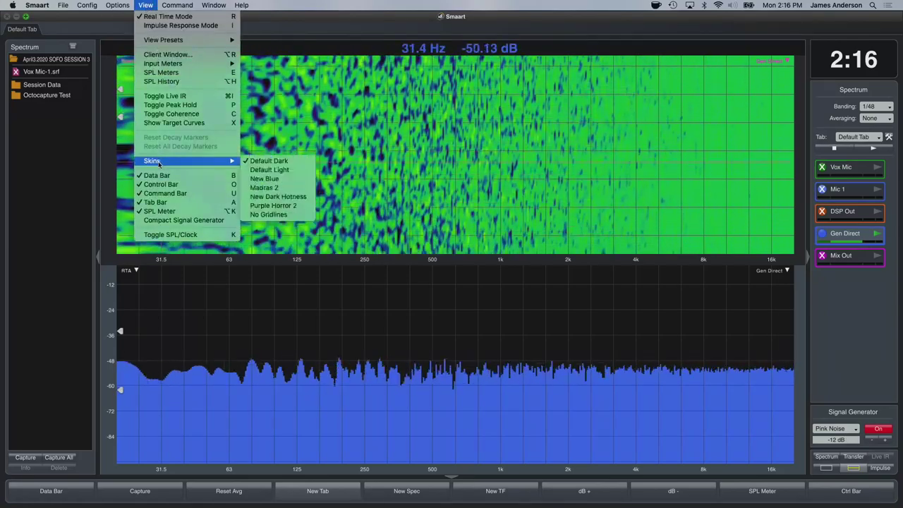
pyautogui.click(152, 220)
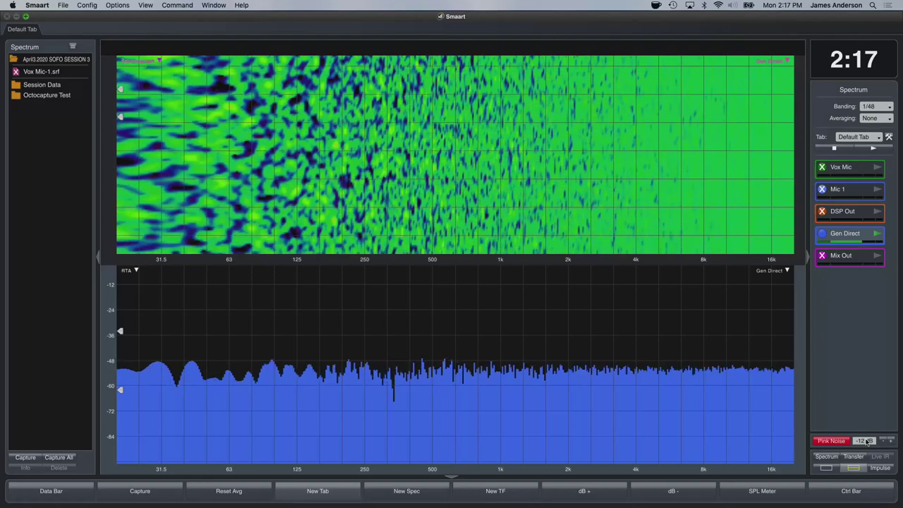
pyautogui.click(865, 442)
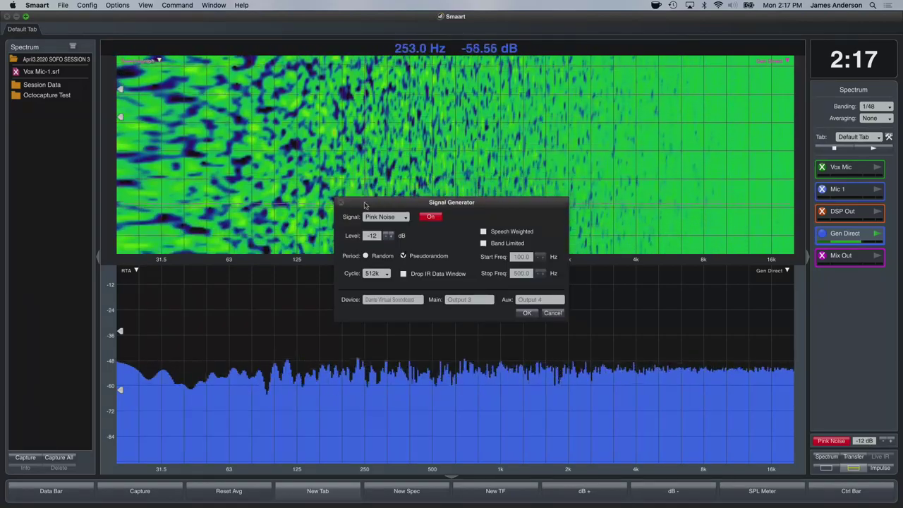
pyautogui.press('Return')
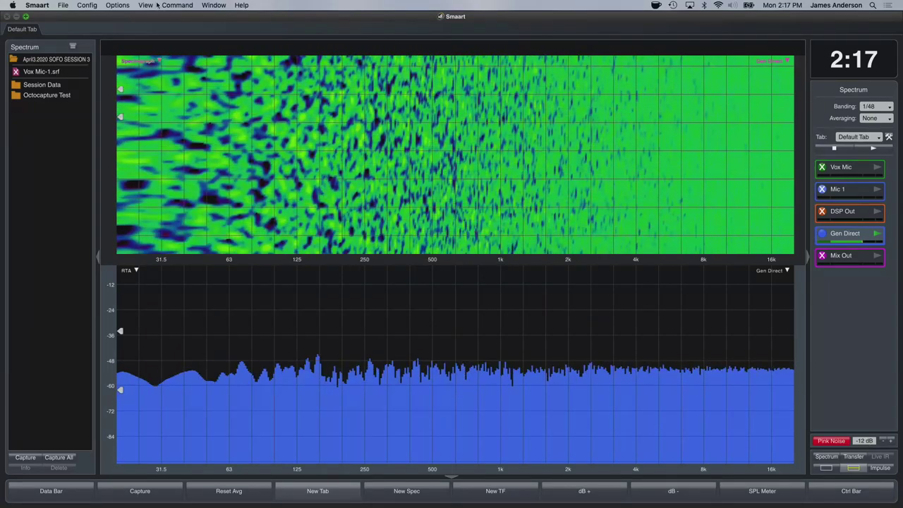
pyautogui.click(145, 5)
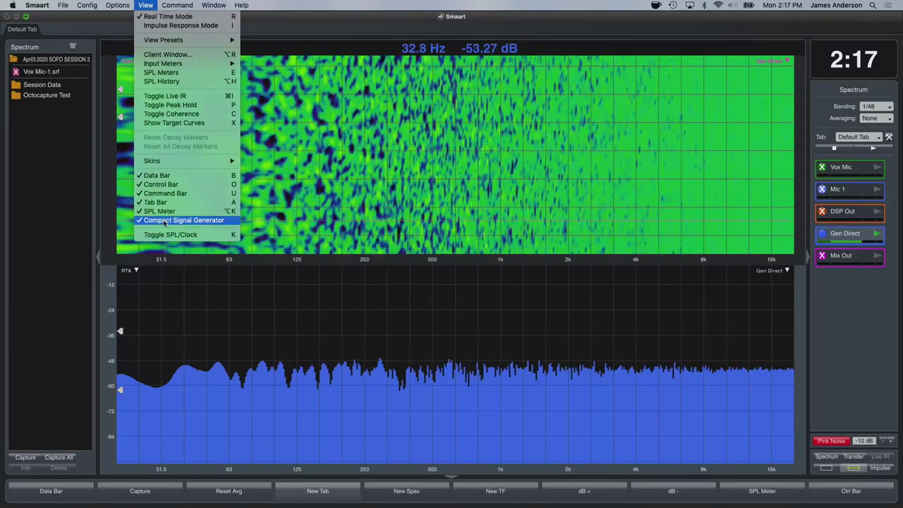
pyautogui.click(172, 220)
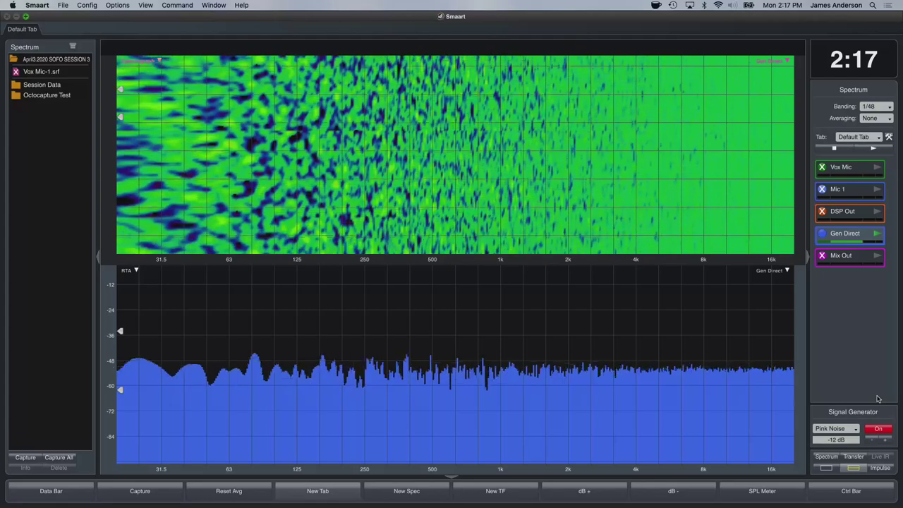
# Open the signal generator settings and compare Random with Pseudorandom pink noise, leaving the period on Pseudorandom.
pyautogui.click(867, 413)
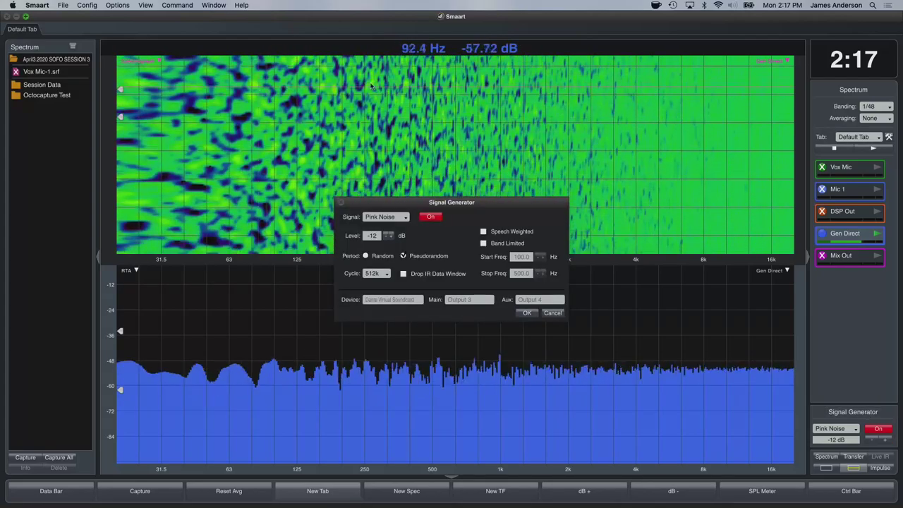
pyautogui.moveTo(494, 210); pyautogui.dragTo(477, 191)
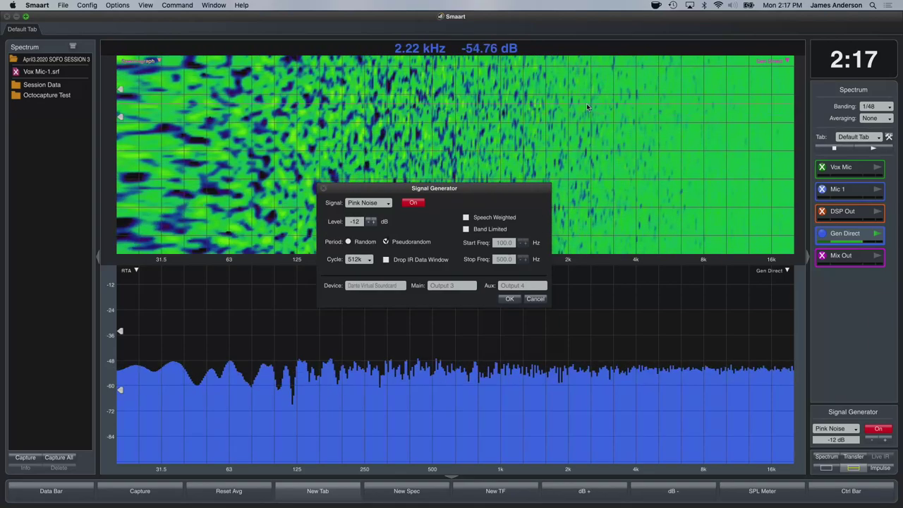
pyautogui.click(348, 242)
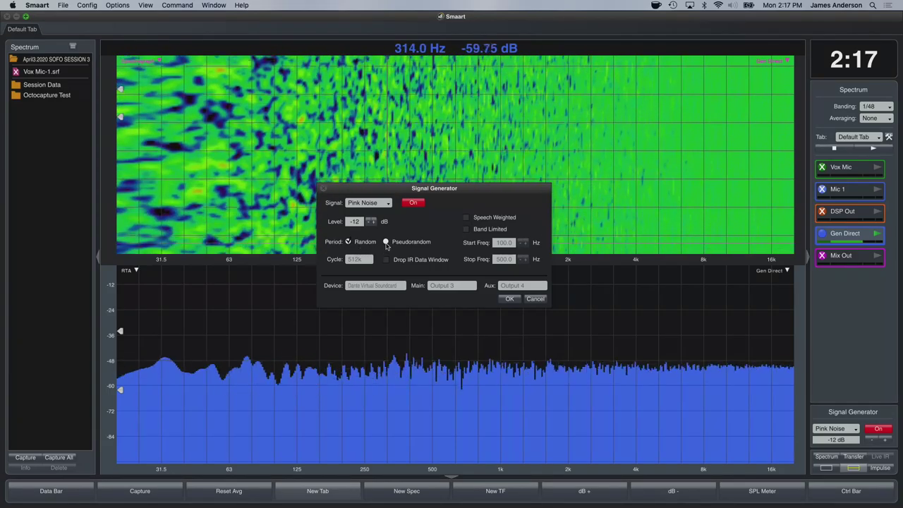
pyautogui.click(386, 242)
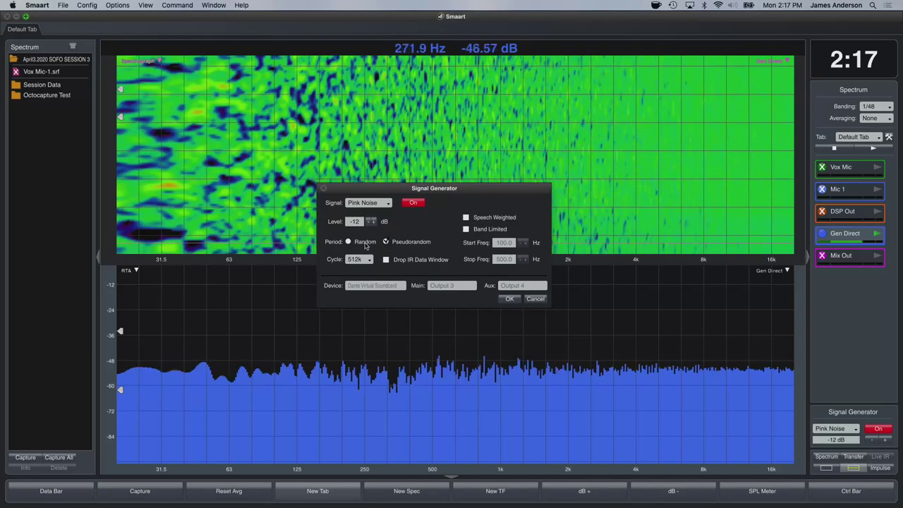
pyautogui.click(347, 242)
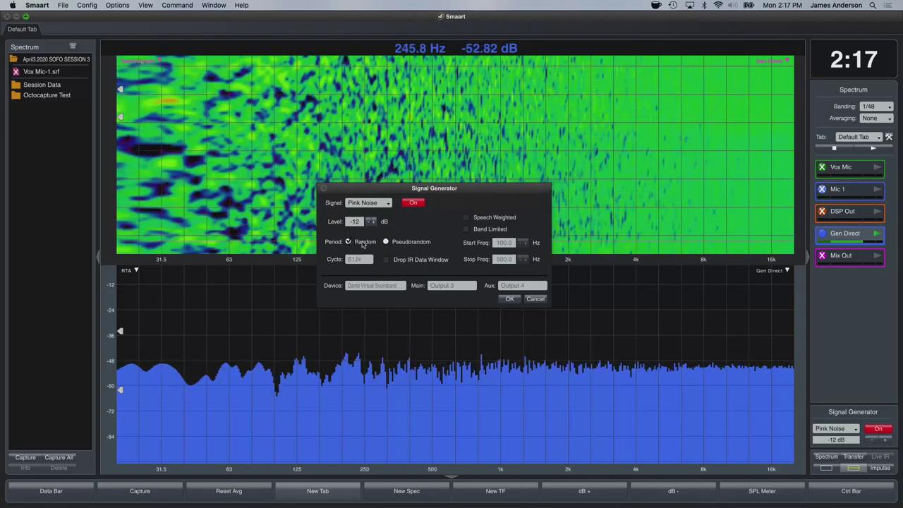
pyautogui.click(385, 243)
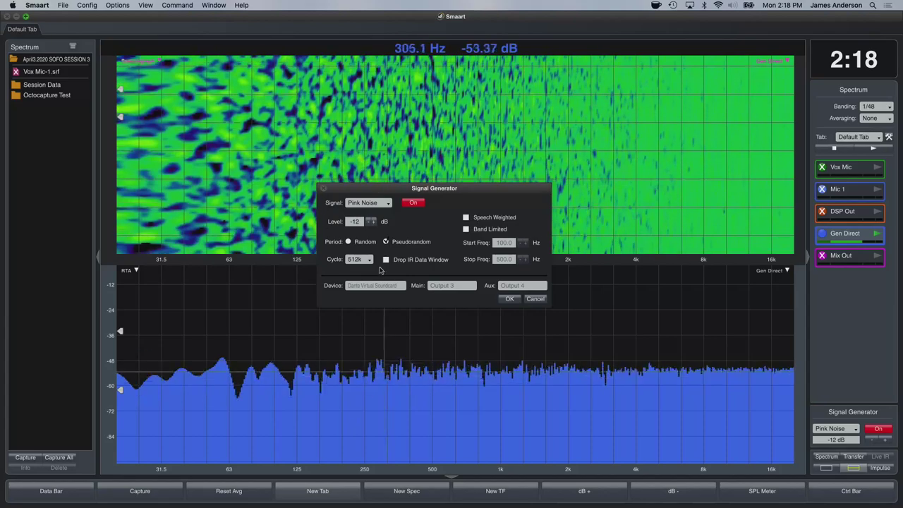
# Try pink noise cycle lengths of 16k, 8k and 4k, and return the cycle to 512k.
pyautogui.click(369, 260)
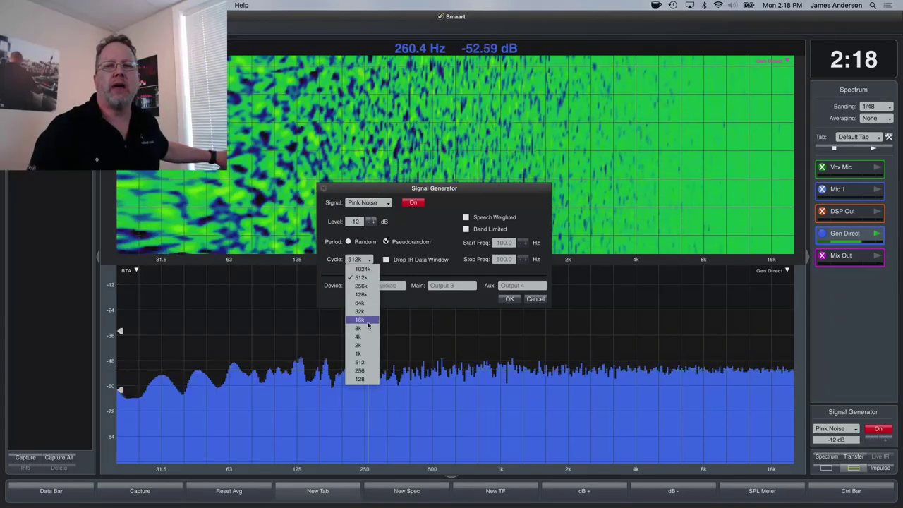
pyautogui.click(368, 321)
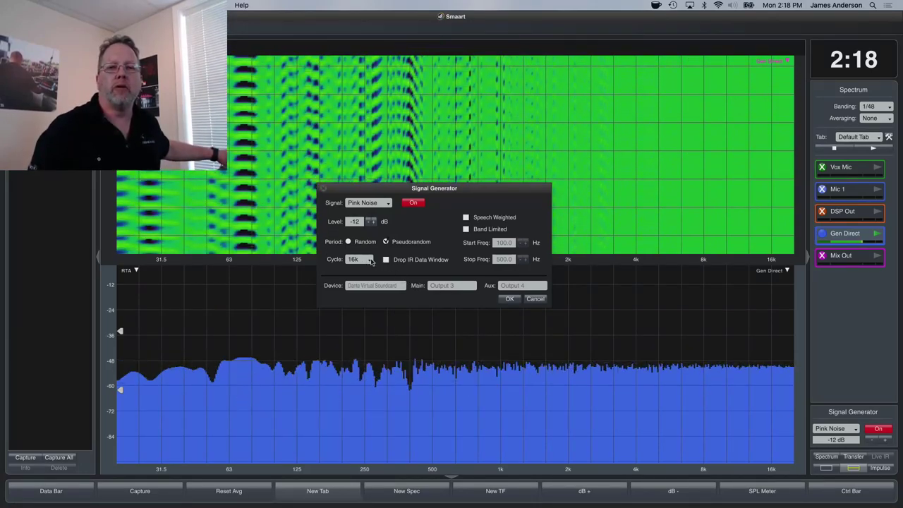
pyautogui.click(369, 260)
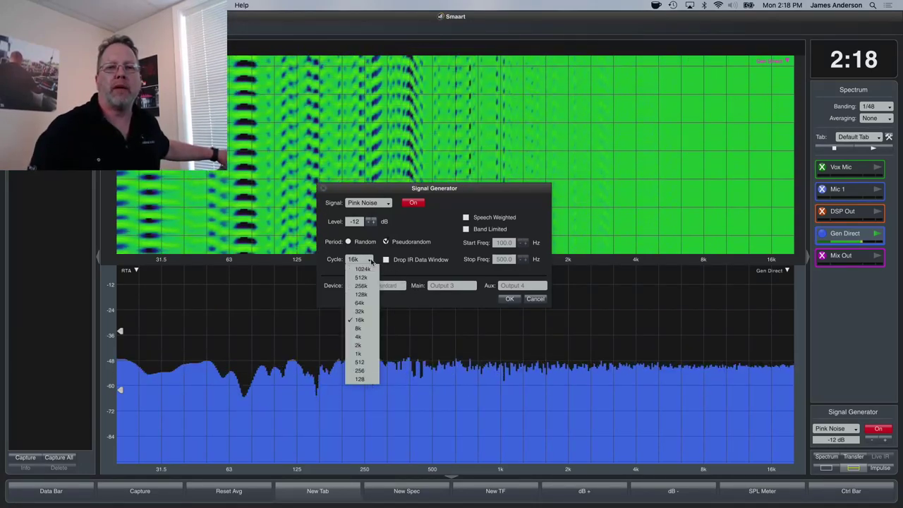
pyautogui.click(359, 329)
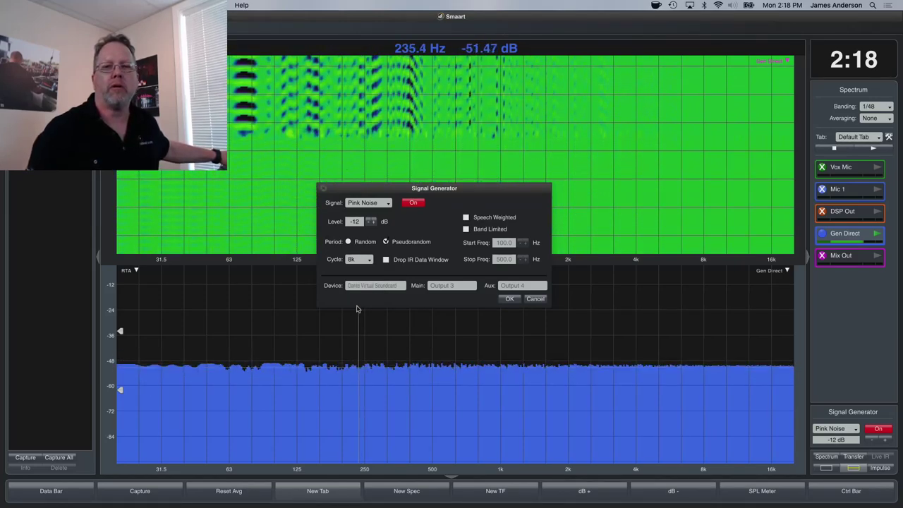
pyautogui.click(370, 260)
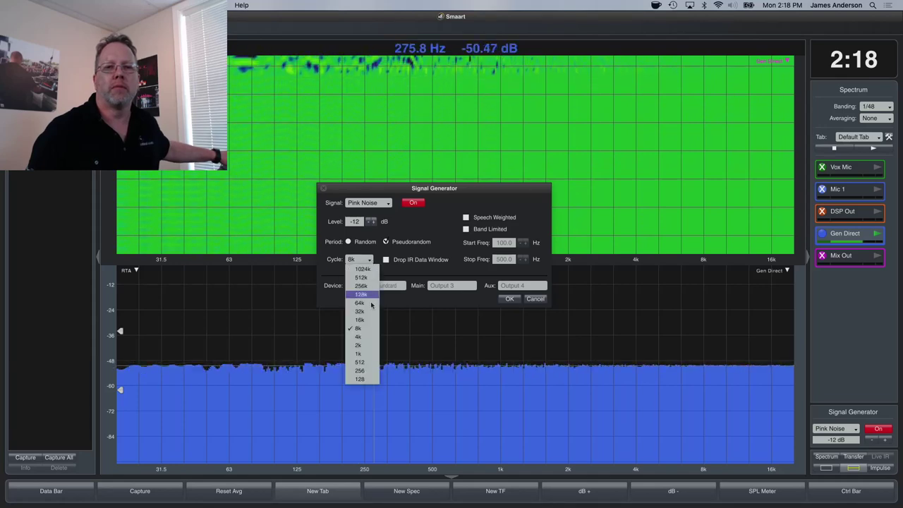
pyautogui.click(365, 338)
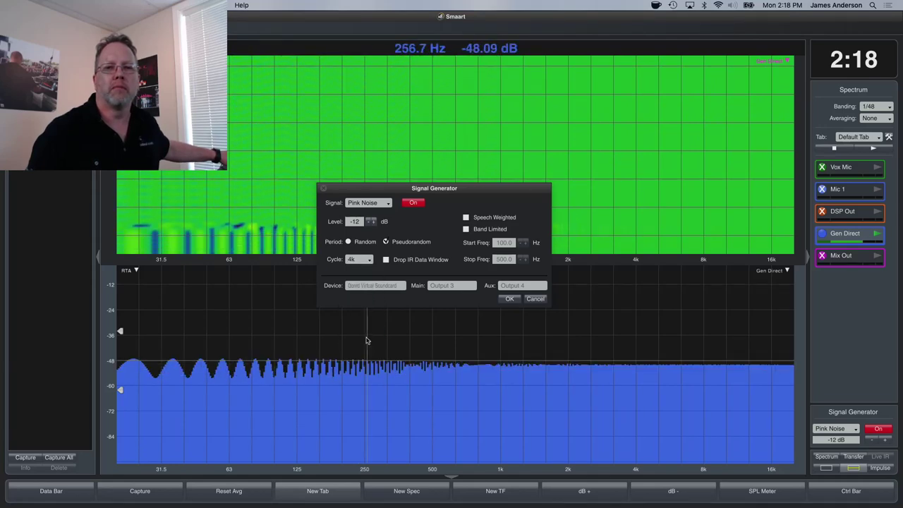
pyautogui.click(369, 260)
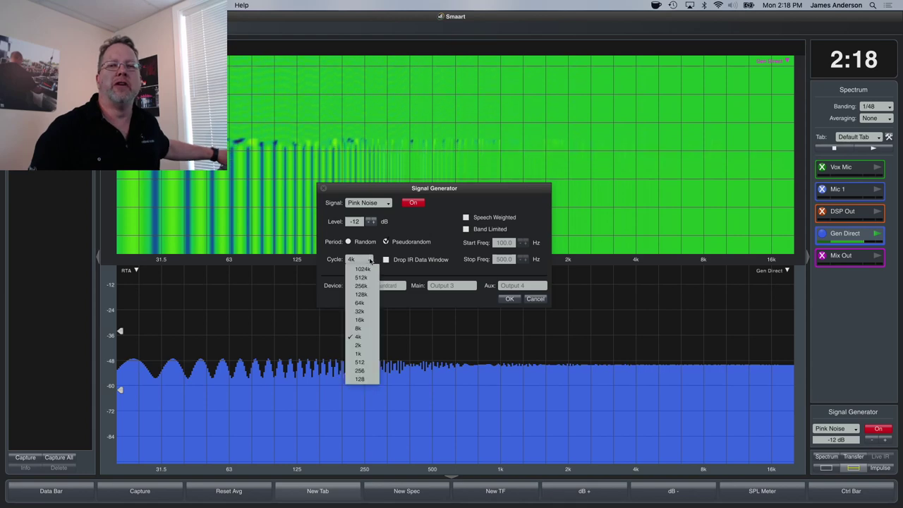
pyautogui.click(368, 279)
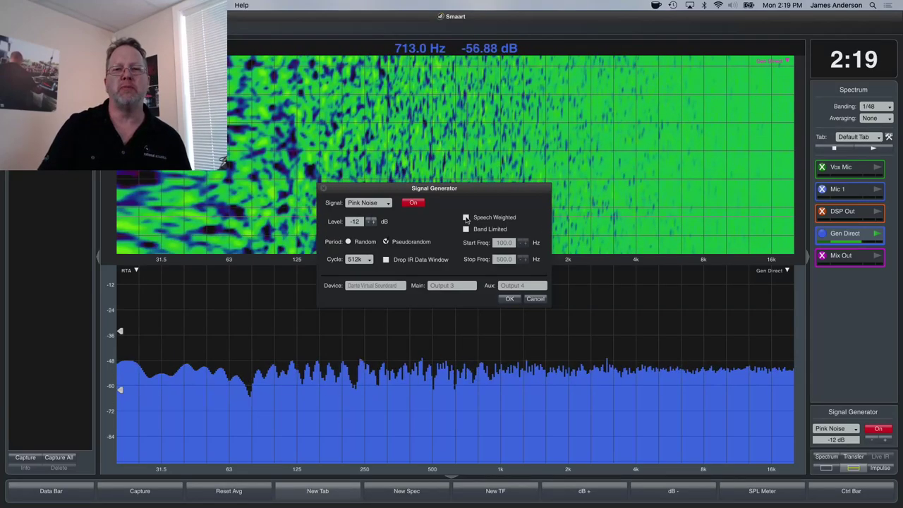
# Try speech weighting on the pink noise, and replace it with band limiting.
pyautogui.click(465, 218)
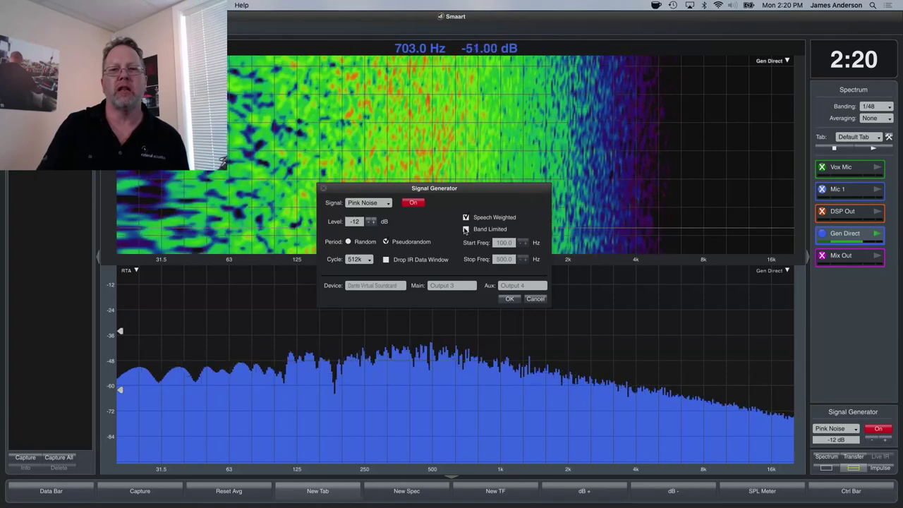
pyautogui.click(465, 229)
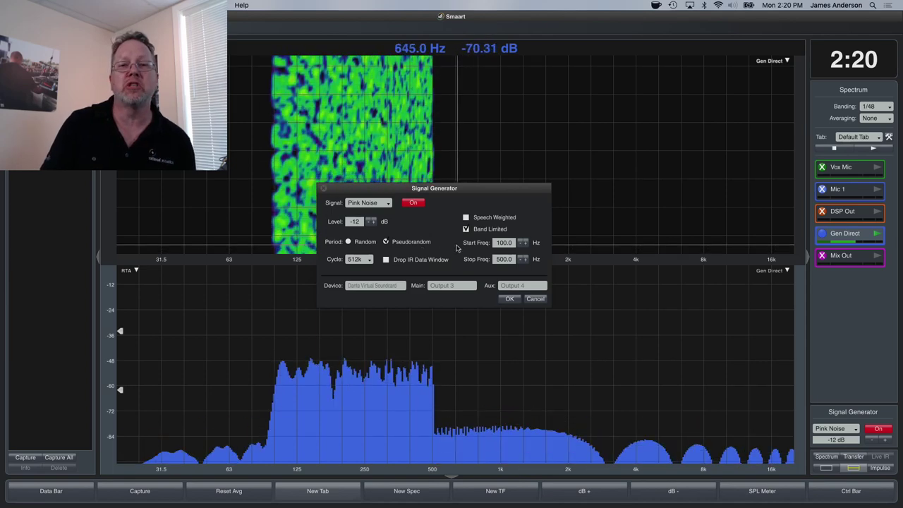
# Set the band-limited noise's start frequency to 234 Hz and its stop frequency to 1234 Hz.
pyautogui.doubleClick(510, 242)
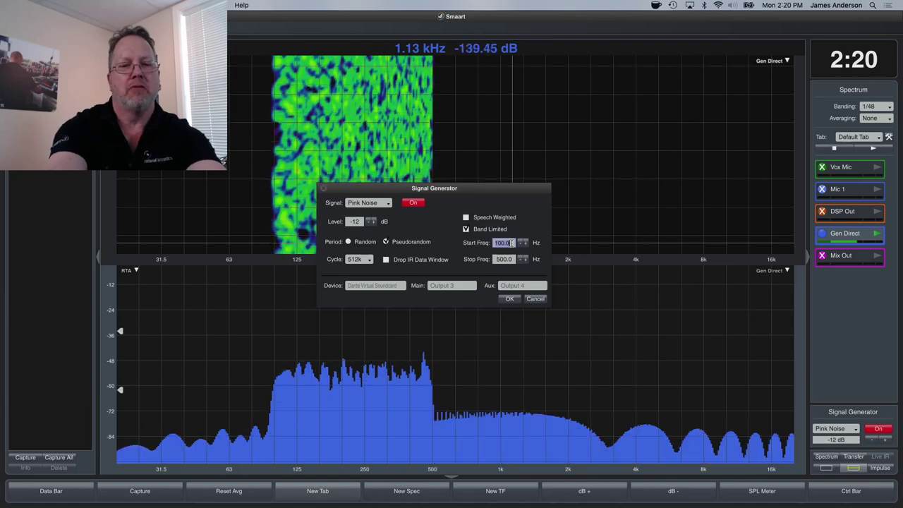
pyautogui.write('234')
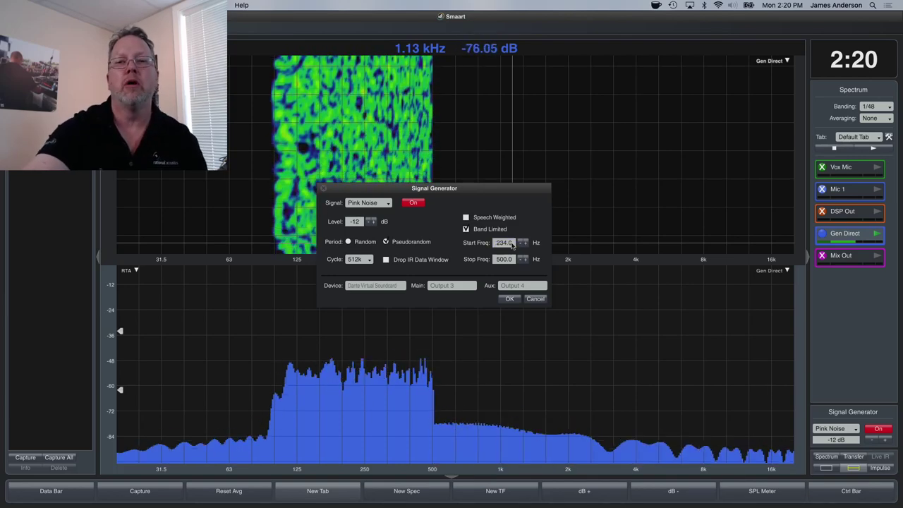
pyautogui.press('Tab')
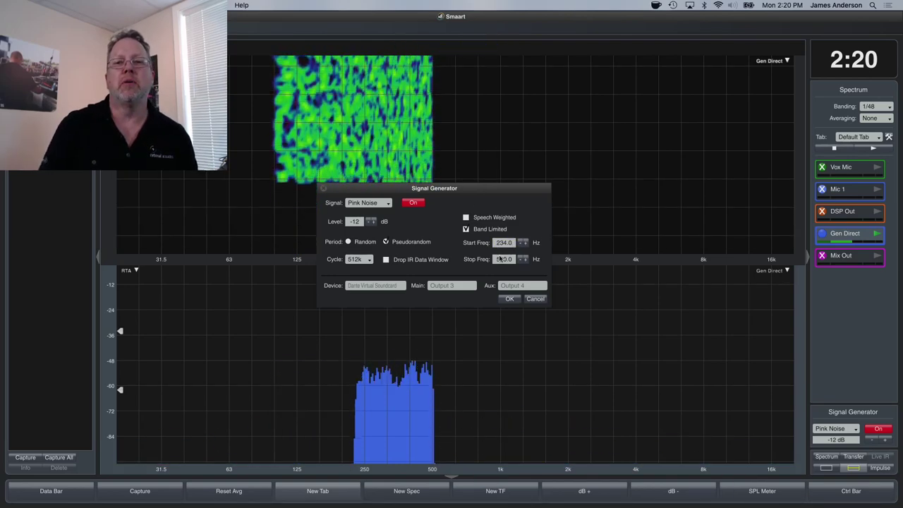
pyautogui.doubleClick(502, 259)
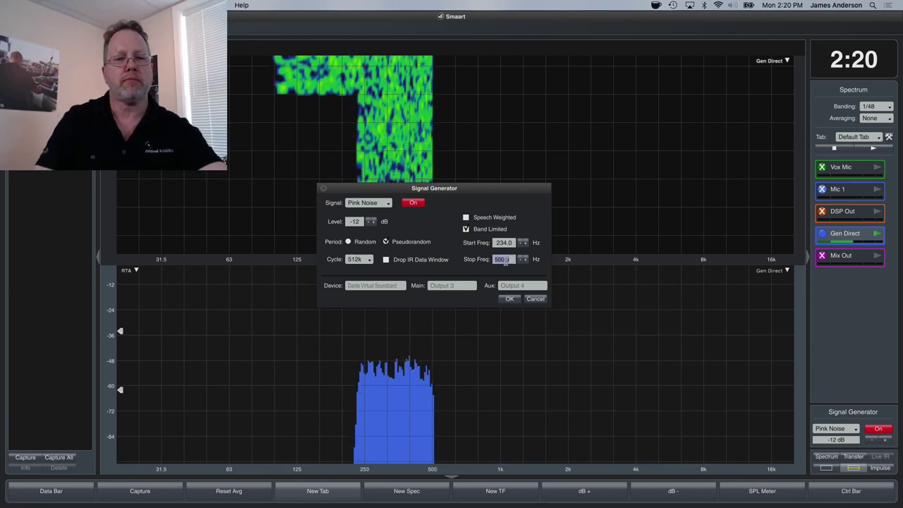
pyautogui.write('1')
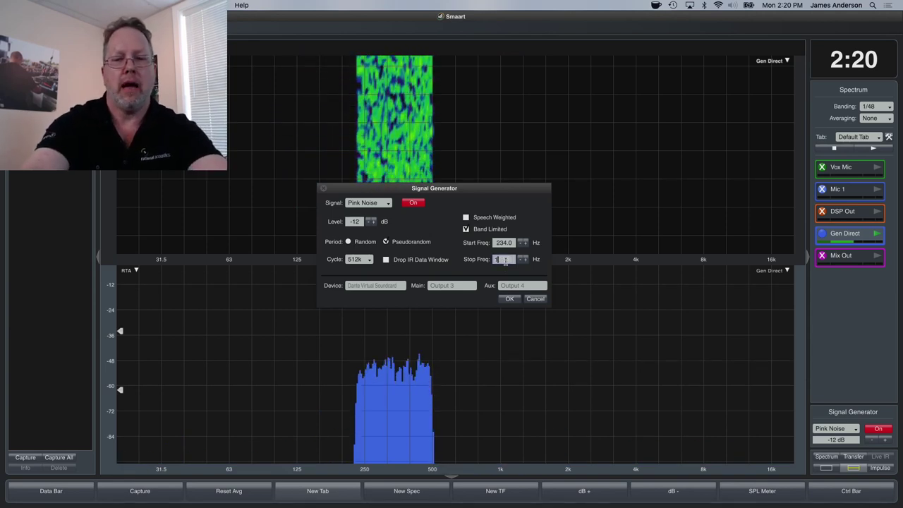
pyautogui.write('234')
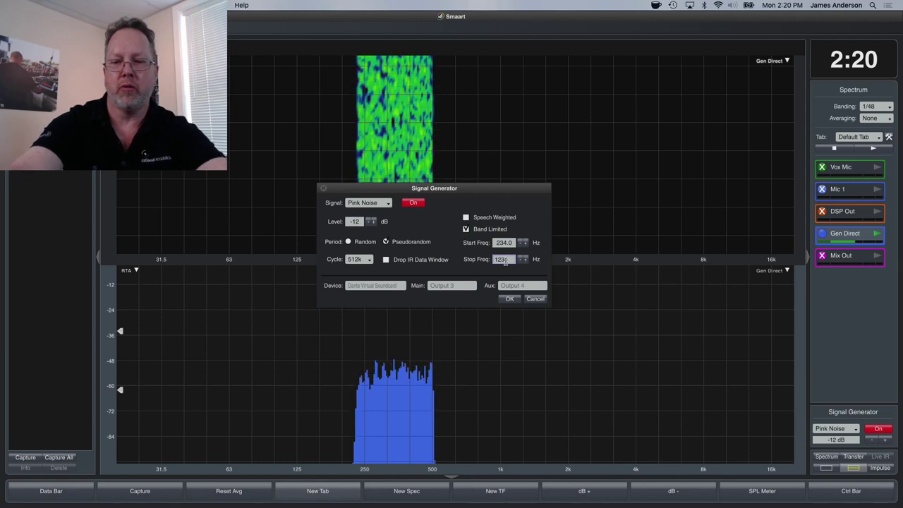
pyautogui.press('Return')
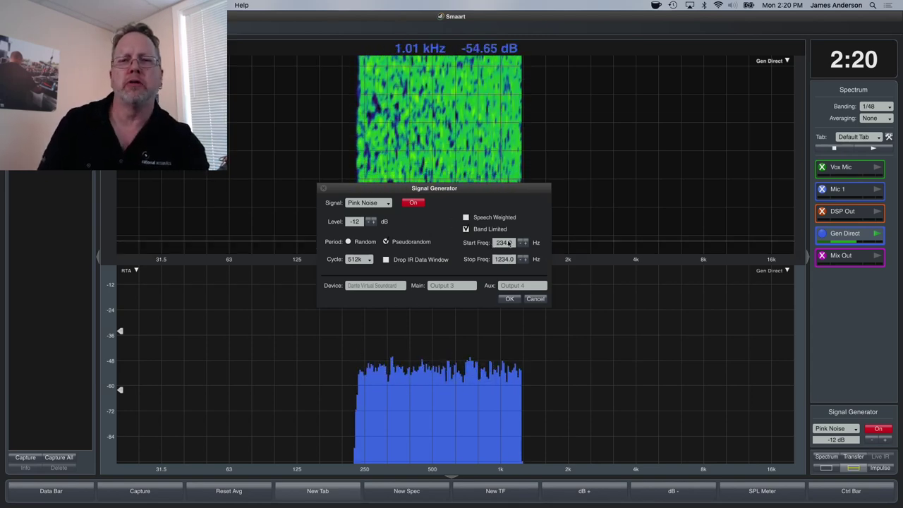
# Set the noise band to a 20 Hz start and 120 Hz stop frequency, and turn band limiting off.
pyautogui.doubleClick(505, 242)
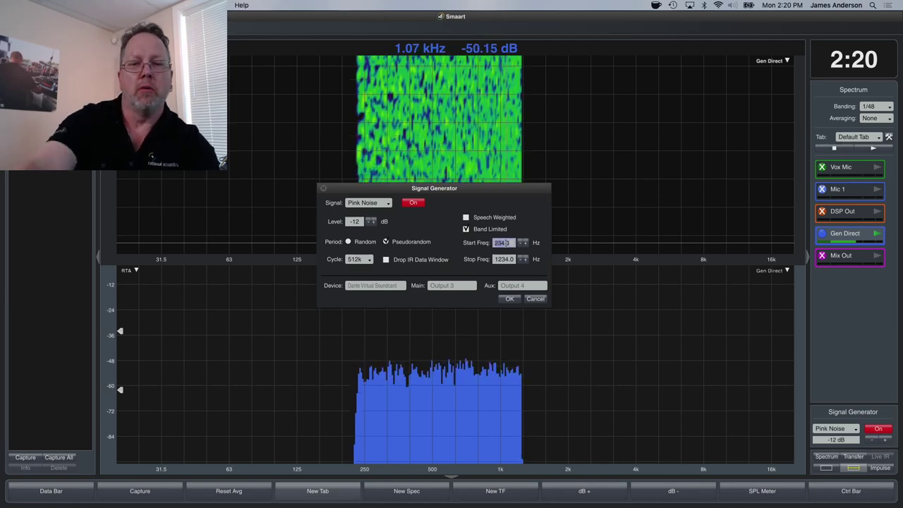
pyautogui.write('20')
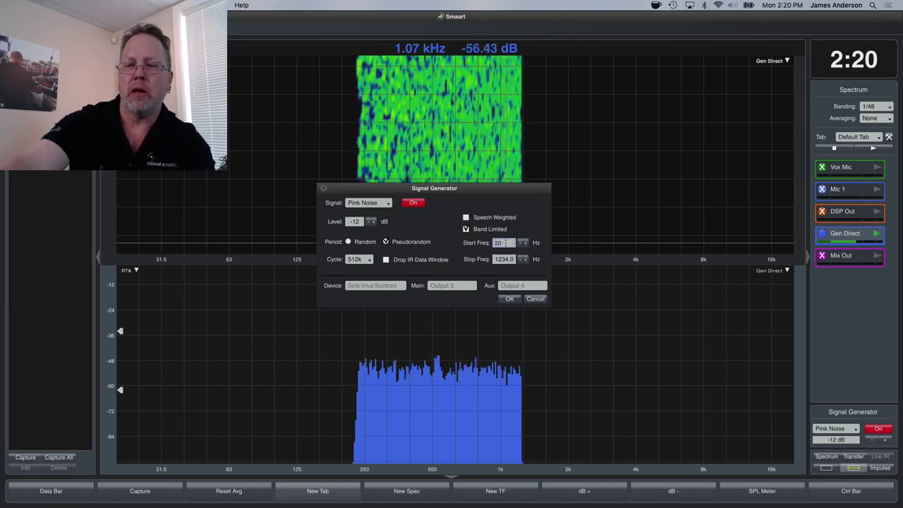
pyautogui.press('Return')
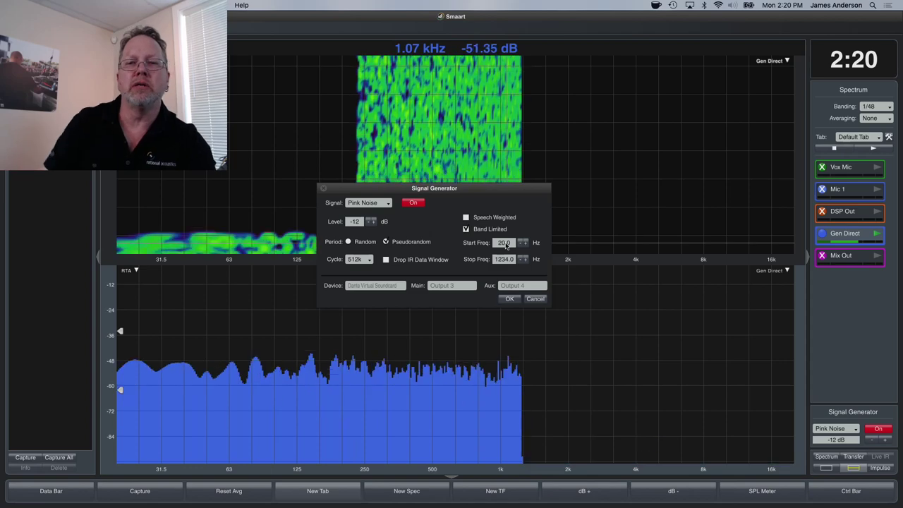
pyautogui.doubleClick(506, 262)
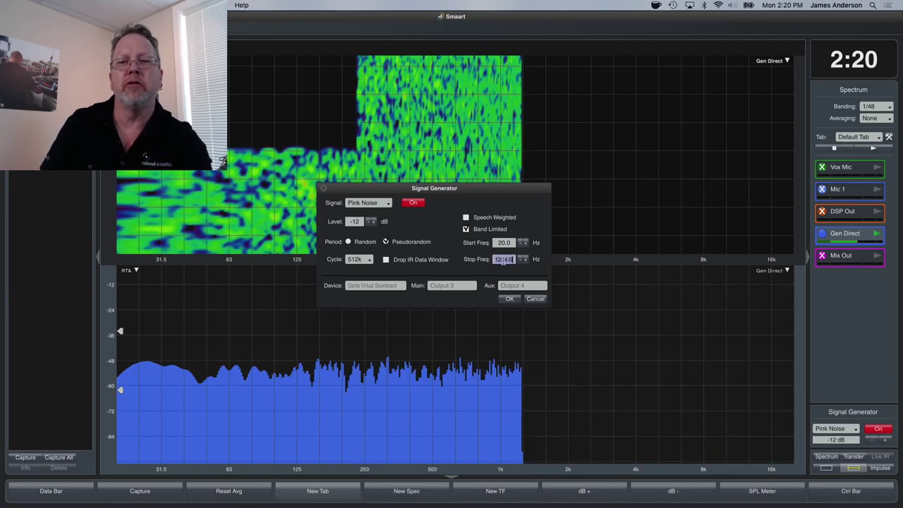
pyautogui.write('12')
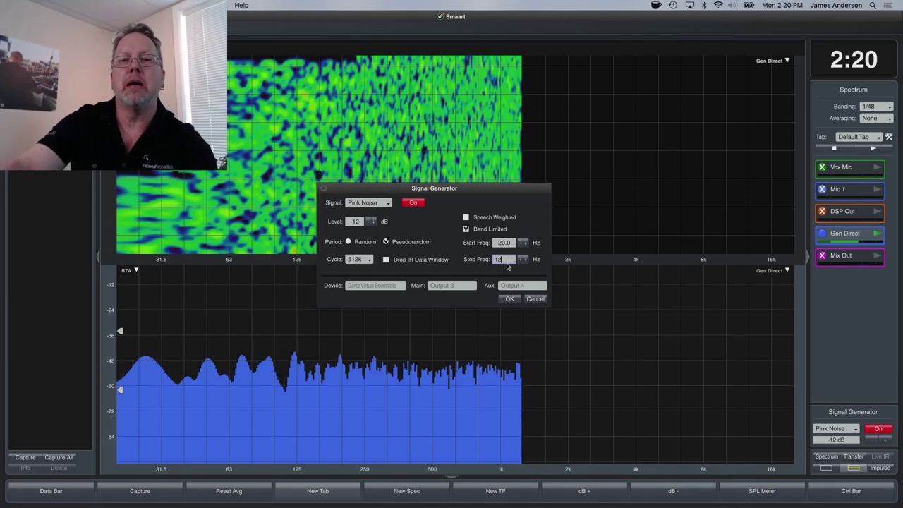
pyautogui.write('0')
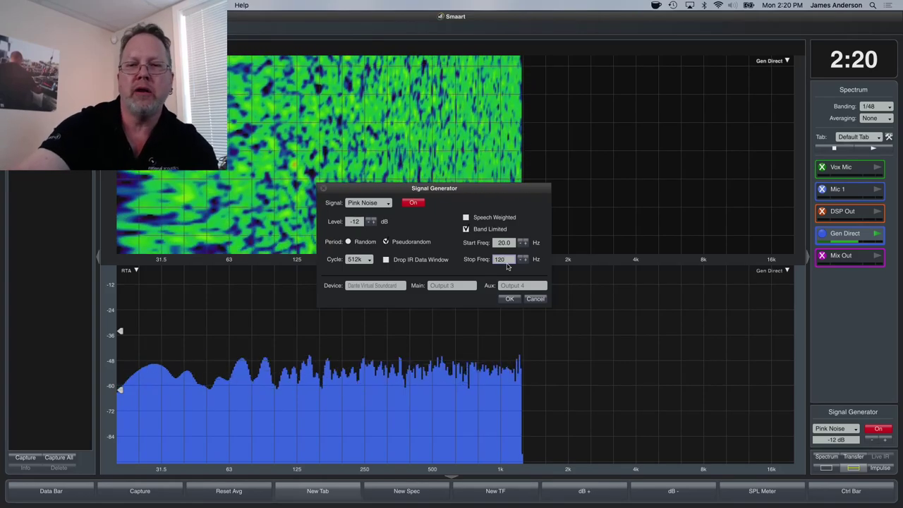
pyautogui.press('Return')
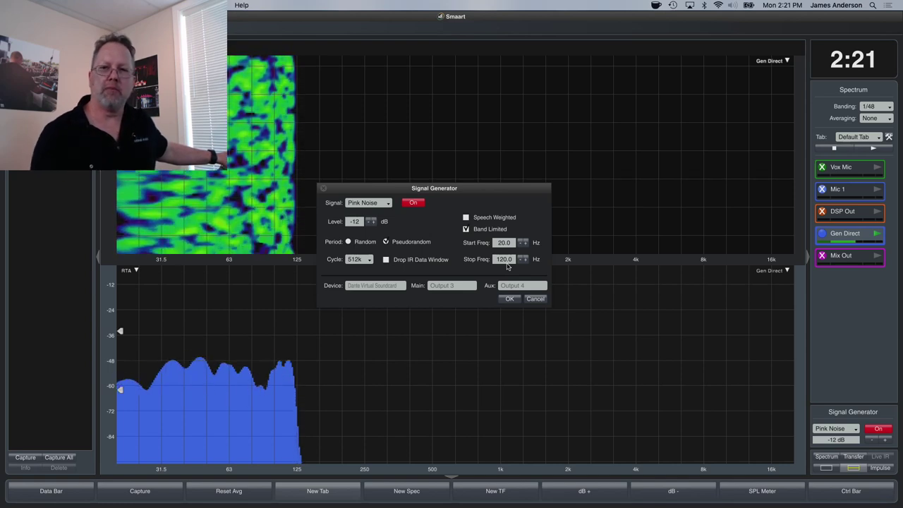
pyautogui.click(466, 229)
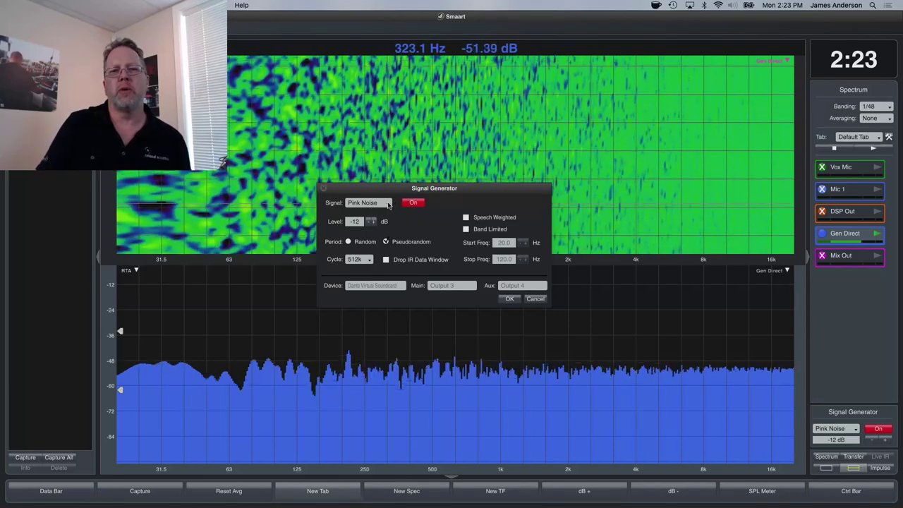
# Try the Pink Sweep signal, switch the generator to Sine, and accept the generator settings.
pyautogui.click(387, 203)
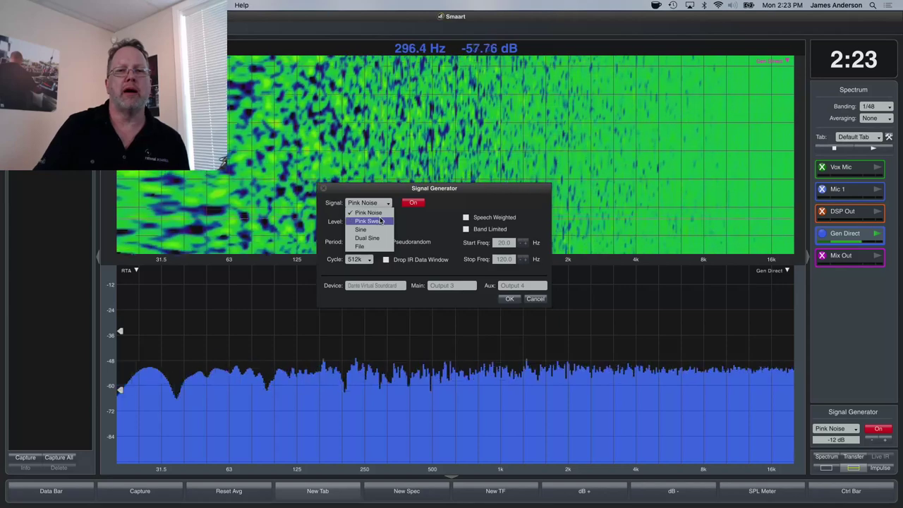
pyautogui.click(380, 221)
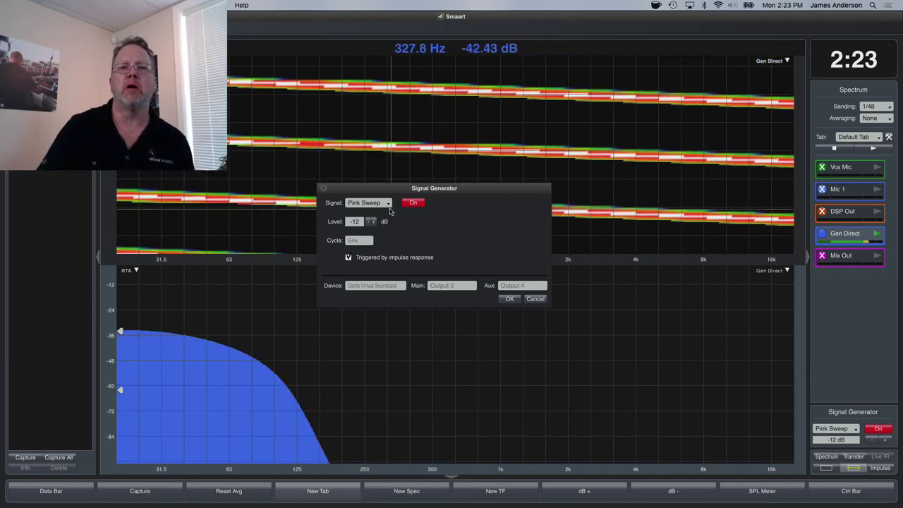
pyautogui.click(387, 204)
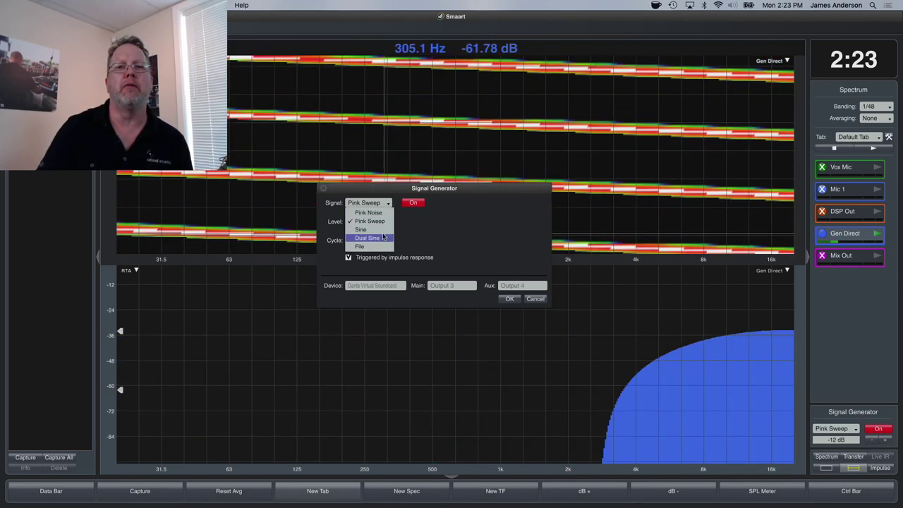
pyautogui.click(383, 230)
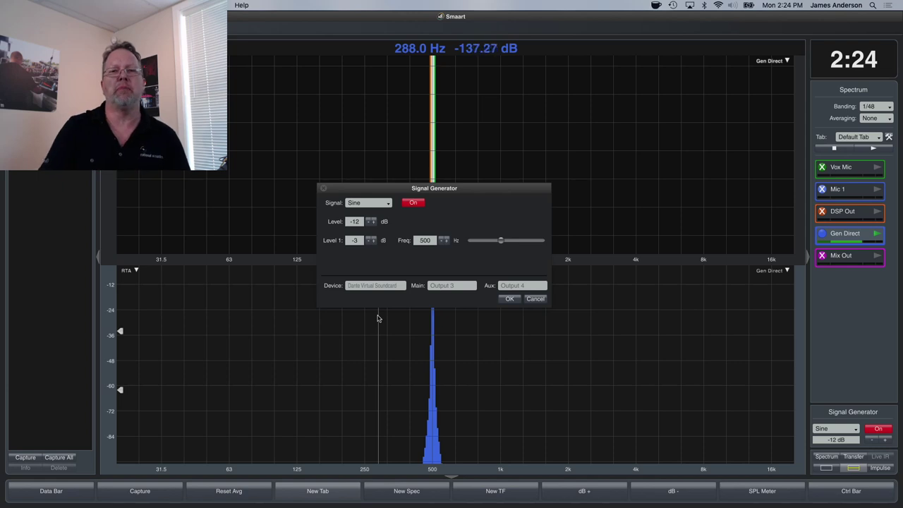
pyautogui.click(510, 299)
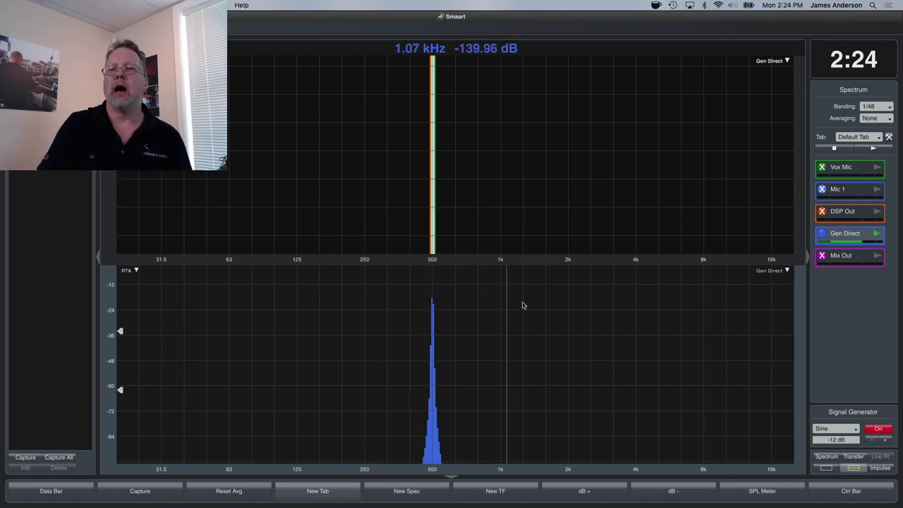
# Start the Mix Out measurement and change the spectrograph pane to an RTA.
pyautogui.click(878, 256)
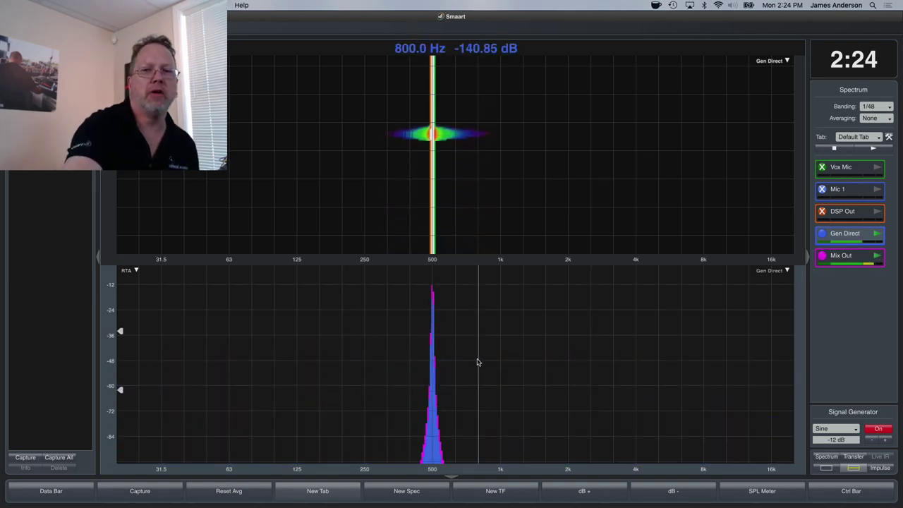
pyautogui.press('r')
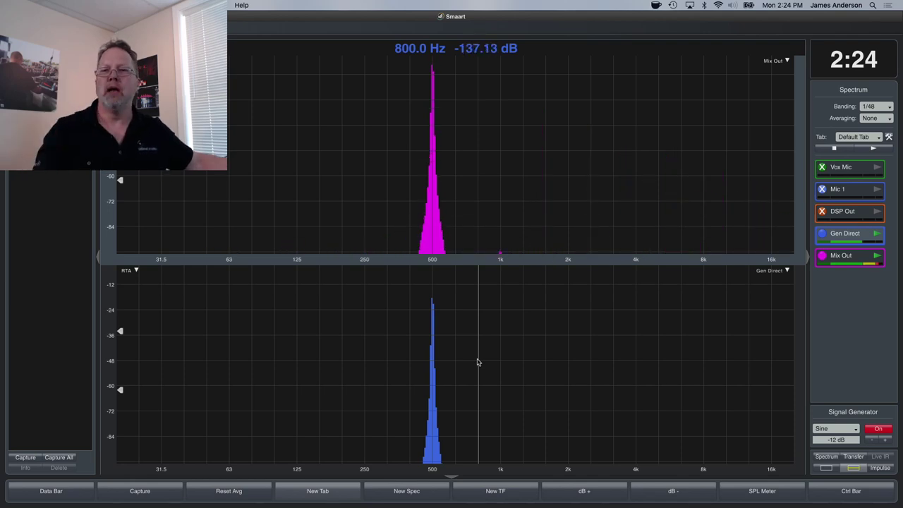
# Set the spectrum graph's frequency scale to Lin in the options and apply it.
pyautogui.click(841, 93)
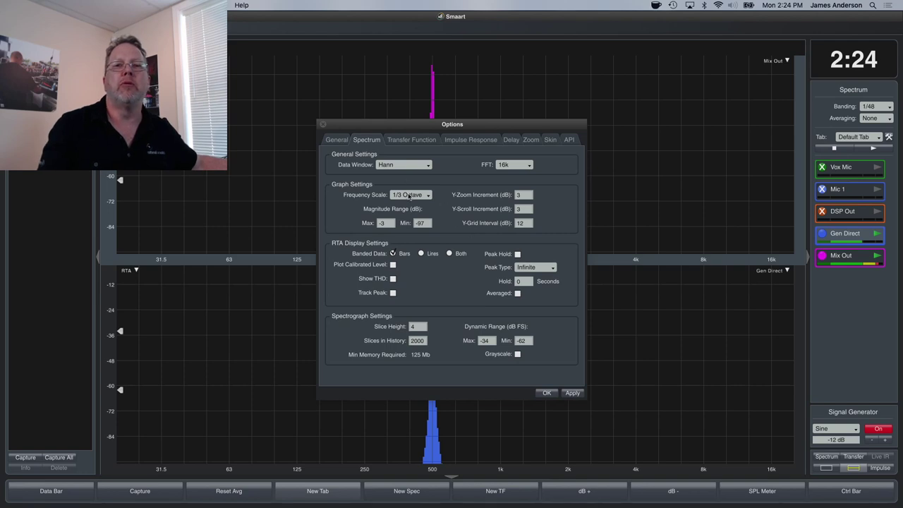
pyautogui.click(410, 196)
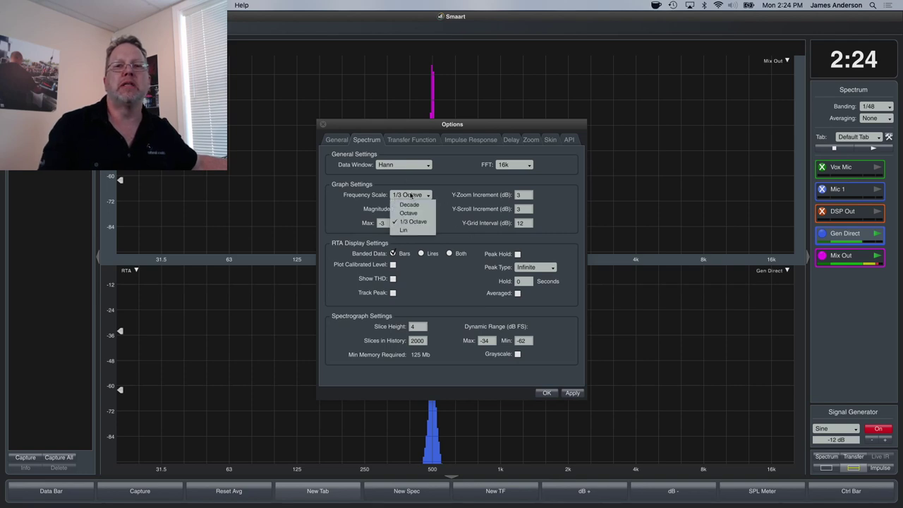
pyautogui.click(413, 230)
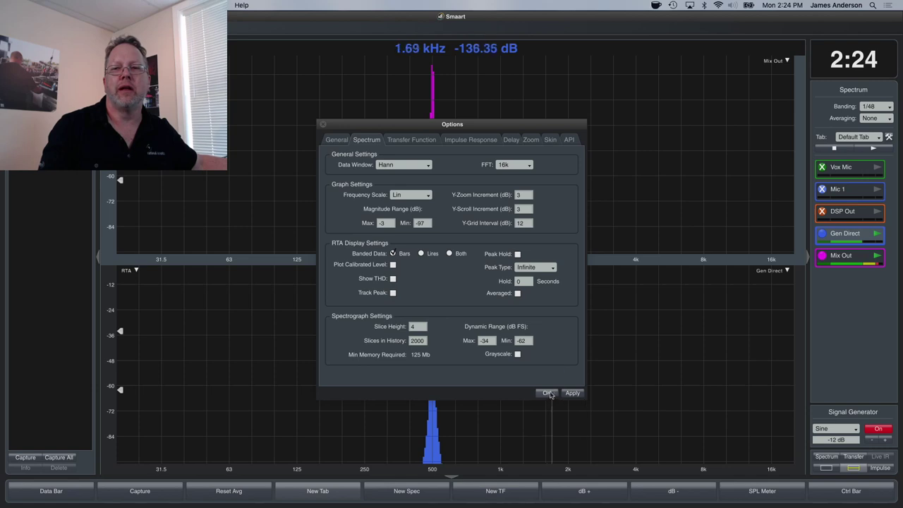
pyautogui.click(572, 393)
pyautogui.click(547, 394)
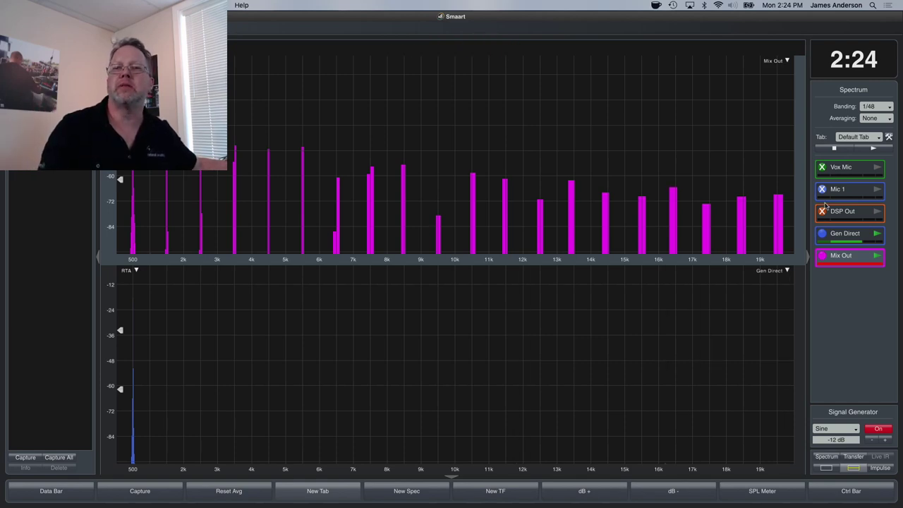
# Return the spectrum graph's frequency scale to 1/3 Octave and accept the options.
pyautogui.click(844, 95)
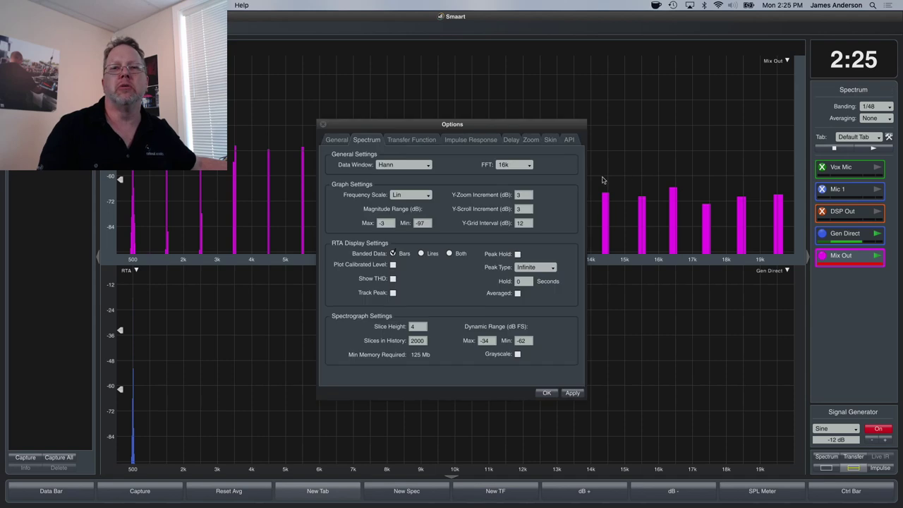
pyautogui.click(413, 196)
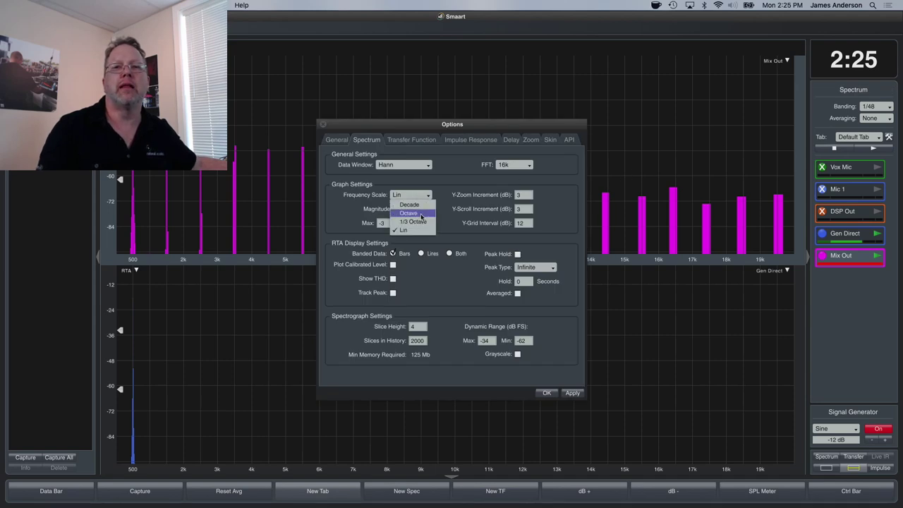
pyautogui.click(415, 220)
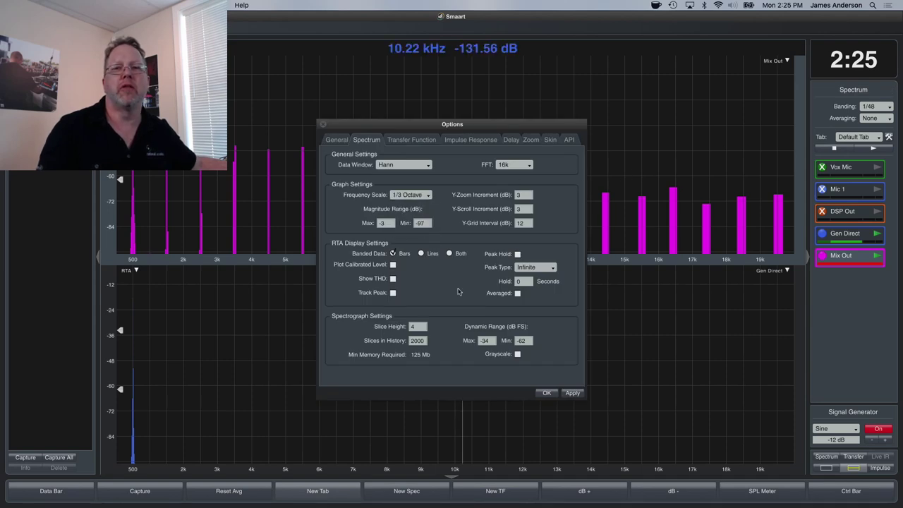
pyautogui.click(573, 393)
pyautogui.click(548, 393)
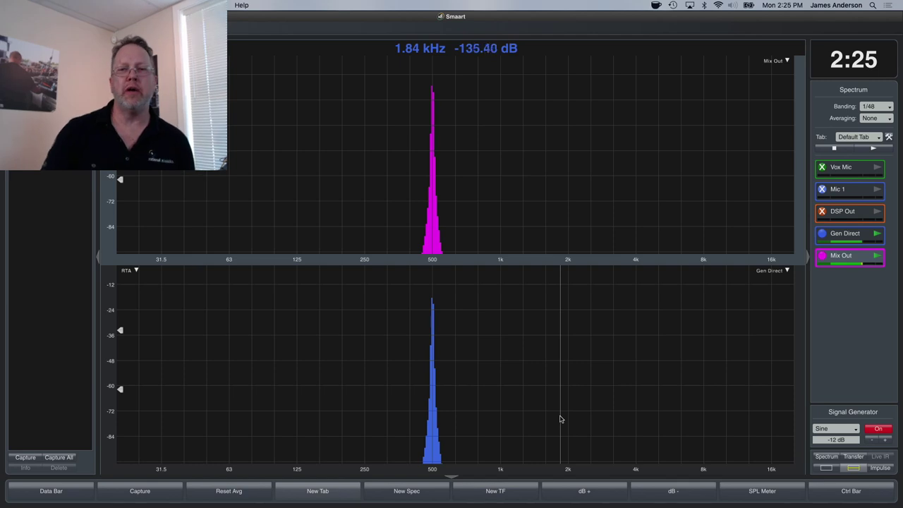
# Switch the signal generator to Dual Sine and set its first frequency to 1100 Hz.
pyautogui.click(856, 431)
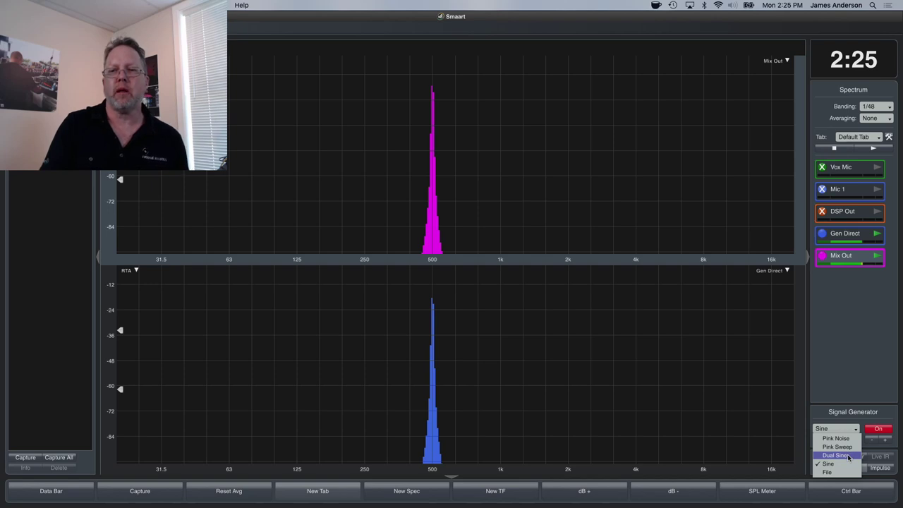
pyautogui.click(847, 455)
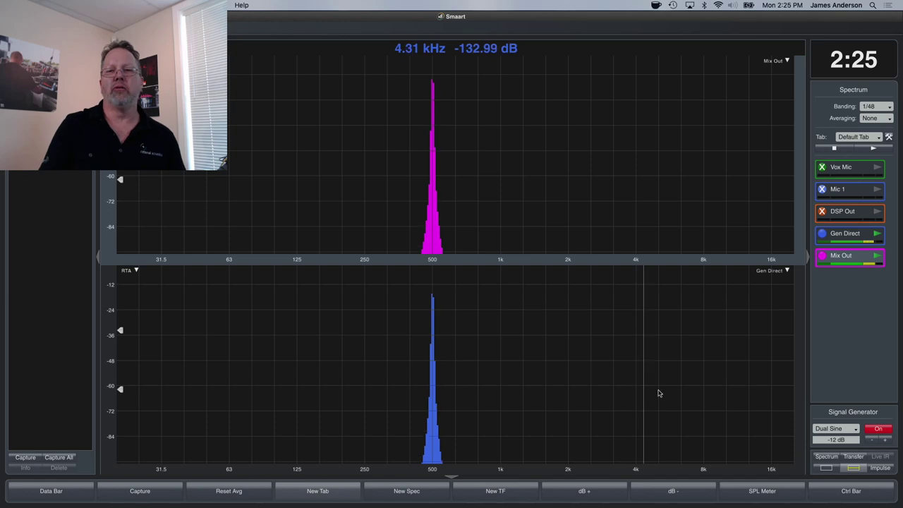
pyautogui.click(860, 413)
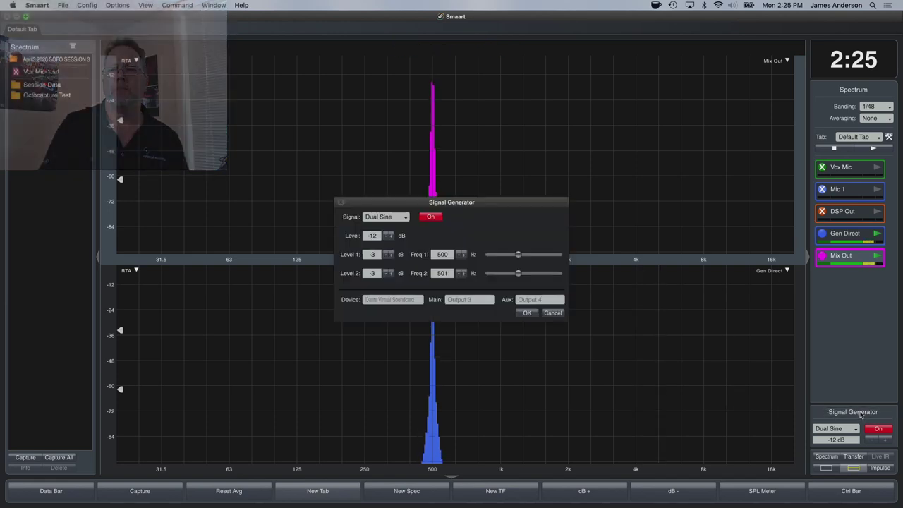
pyautogui.doubleClick(447, 254)
pyautogui.write('1100')
pyautogui.press('Return')
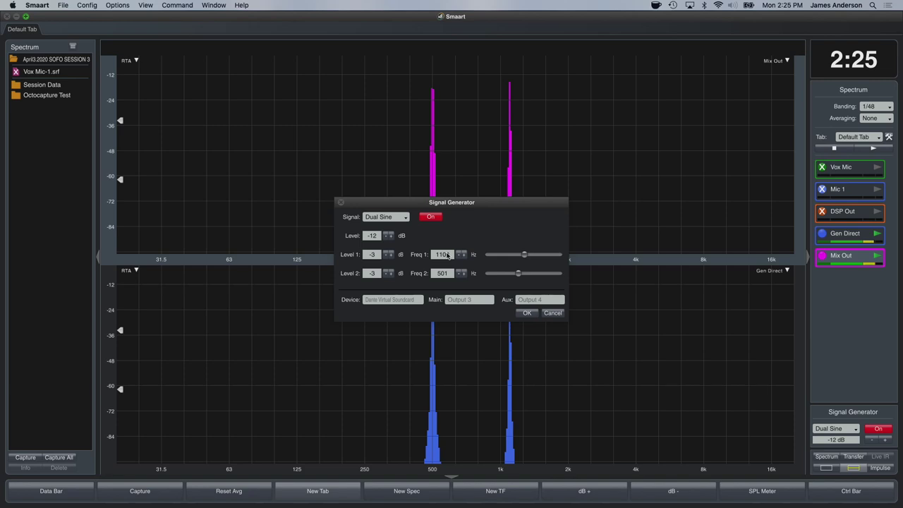
# Try first-tone frequencies of 1000 Hz and 987 Hz for the dual sine signal.
pyautogui.doubleClick(446, 254)
pyautogui.write('00')
pyautogui.press('Return')
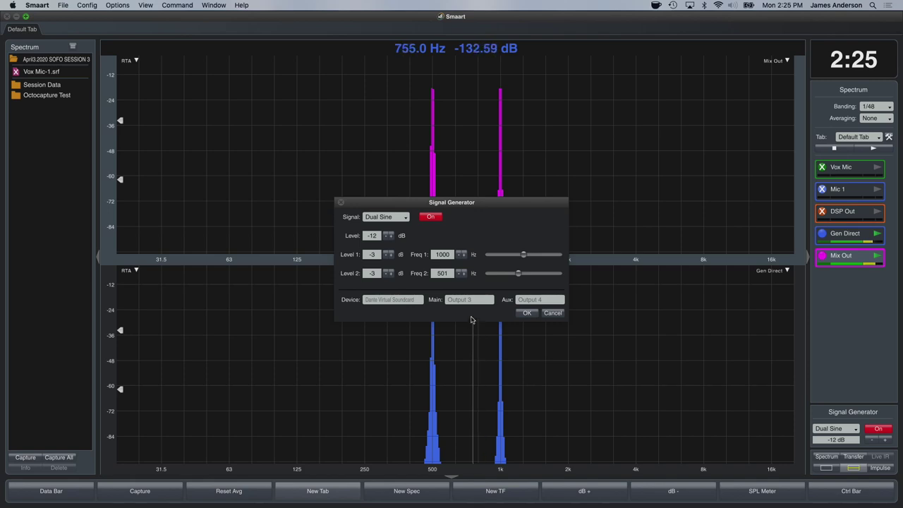
pyautogui.doubleClick(446, 255)
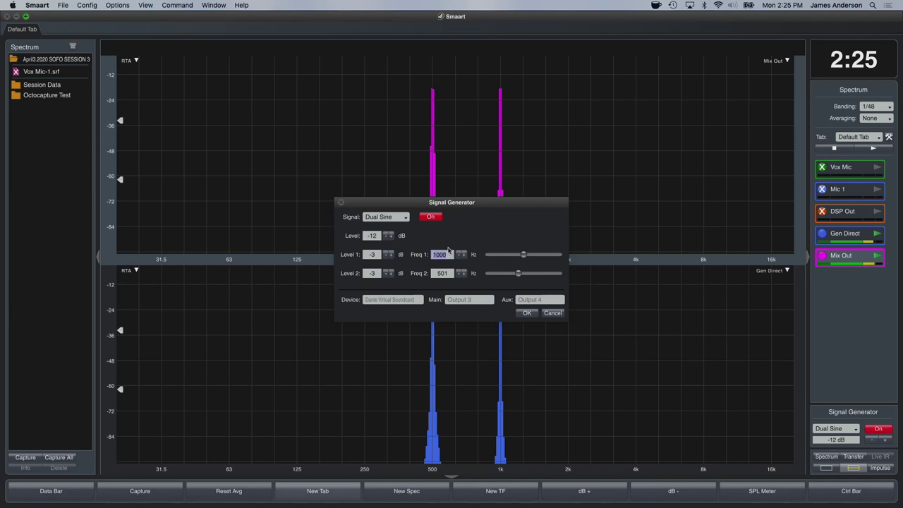
pyautogui.write('8')
pyautogui.write('87')
pyautogui.press('Return')
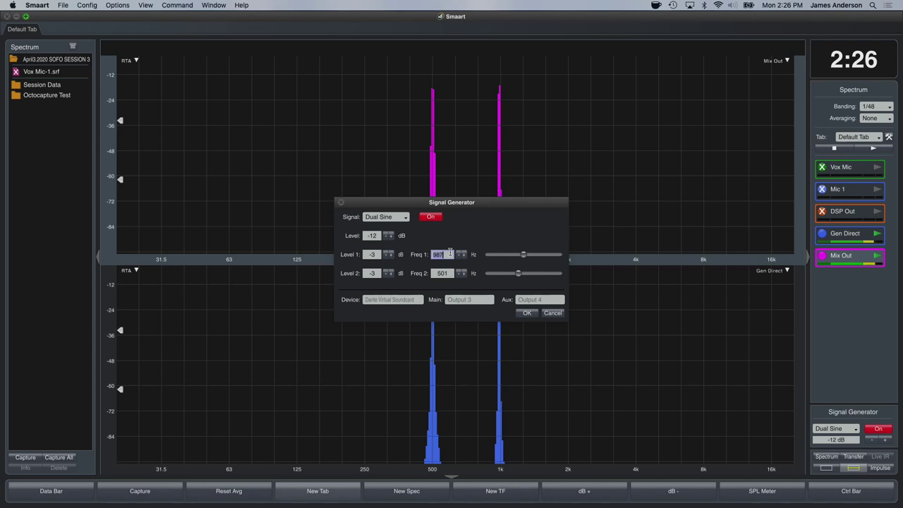
# Set the dual sine's first frequency to 500 Hz and accept the generator settings.
pyautogui.write('500')
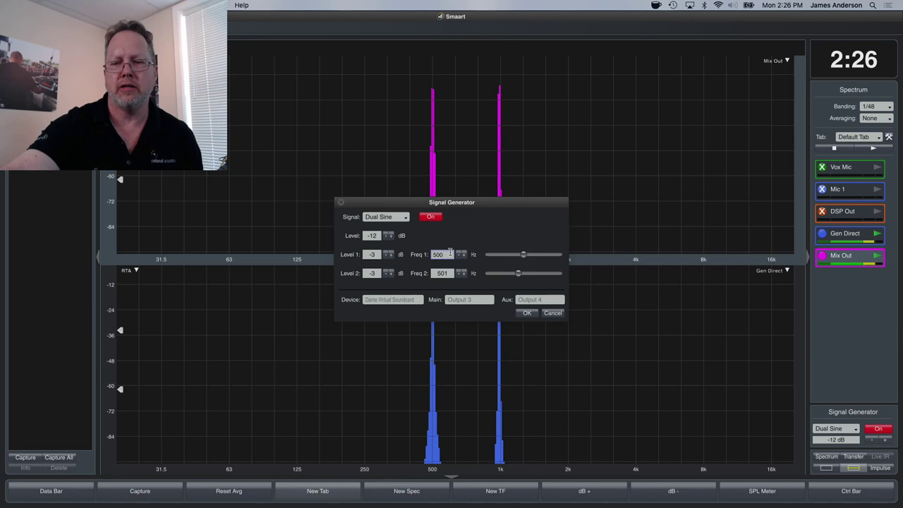
pyautogui.press('Return')
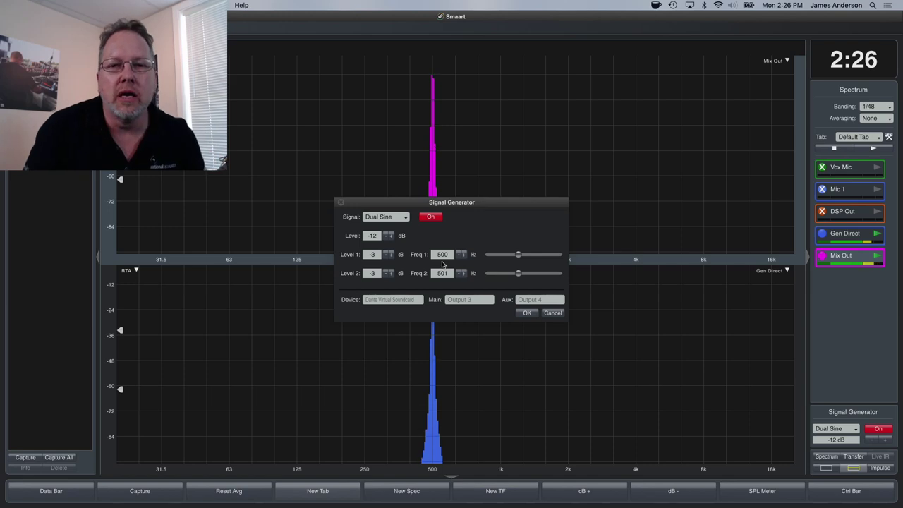
pyautogui.click(527, 313)
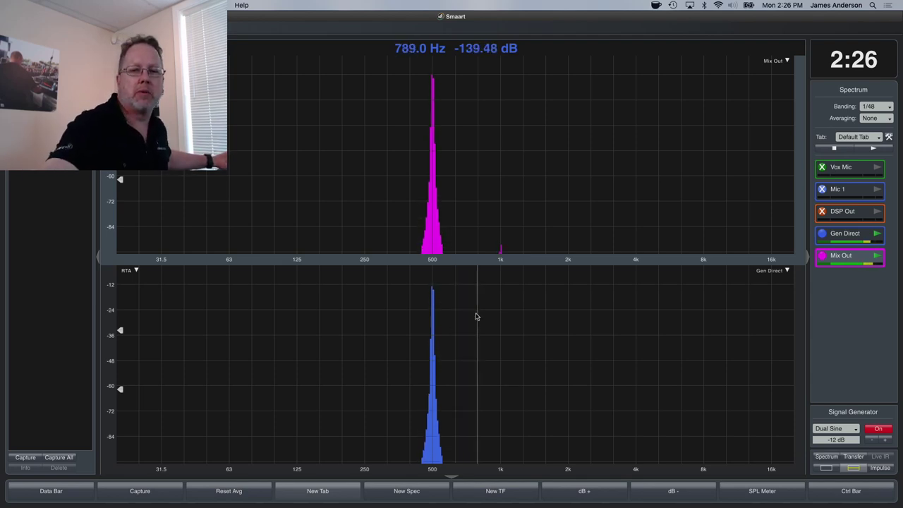
# Change the Mix Out RTA pane to a spectrograph and narrow its dynamic range to about -27 dB maximum and -33 dB minimum.
pyautogui.press('s')
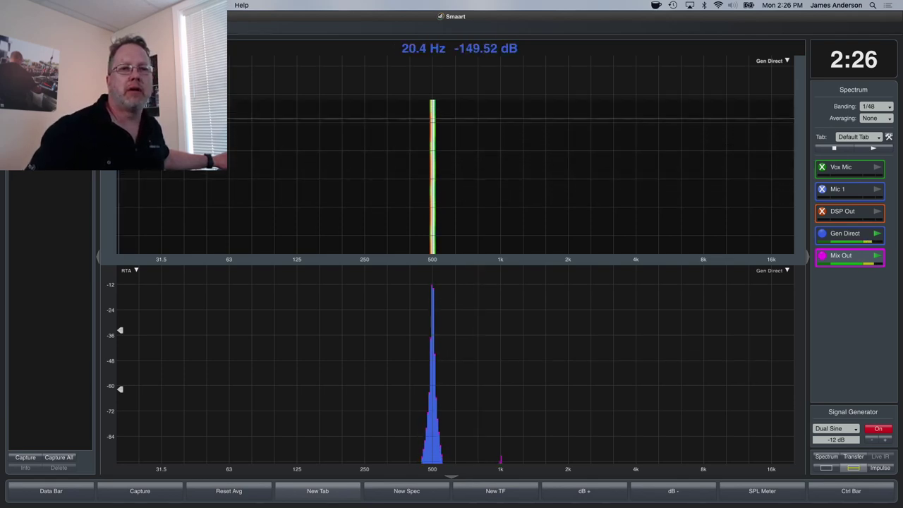
pyautogui.moveTo(120, 389); pyautogui.dragTo(120, 361)
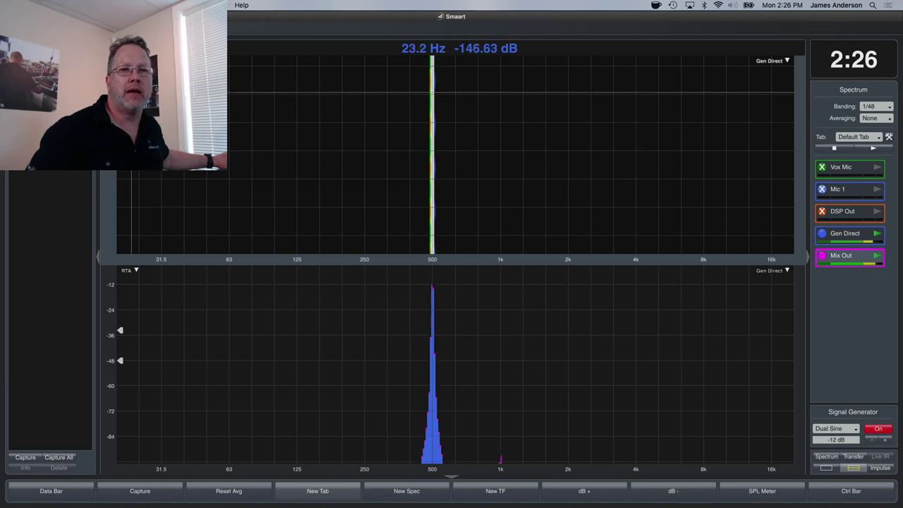
pyautogui.moveTo(120, 330); pyautogui.dragTo(120, 316)
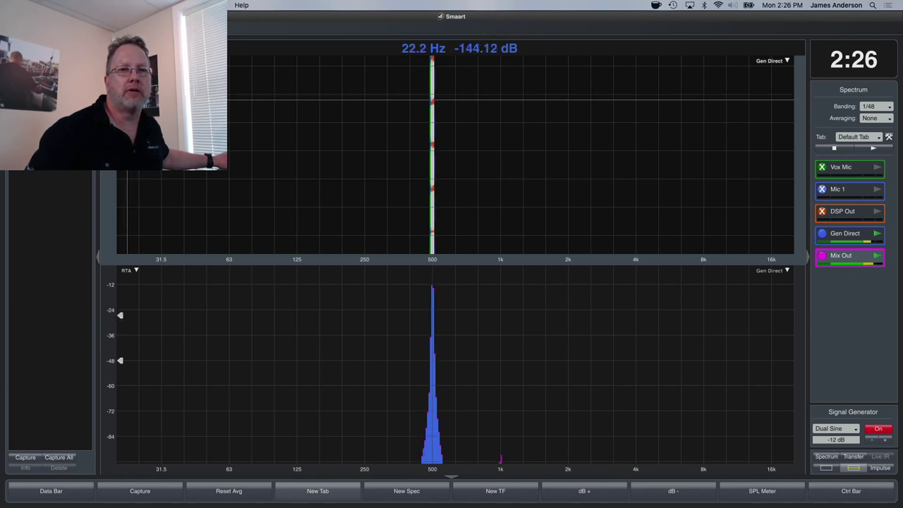
pyautogui.moveTo(120, 360); pyautogui.dragTo(120, 329)
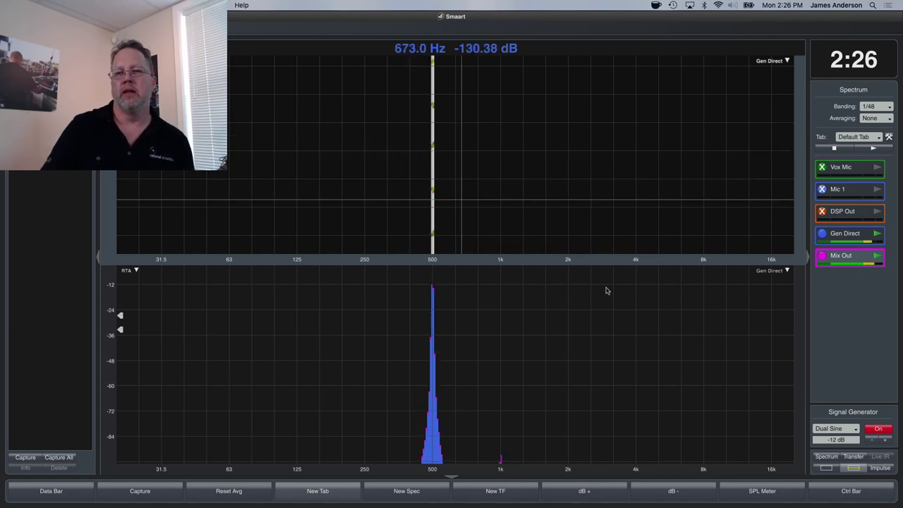
pyautogui.click(864, 415)
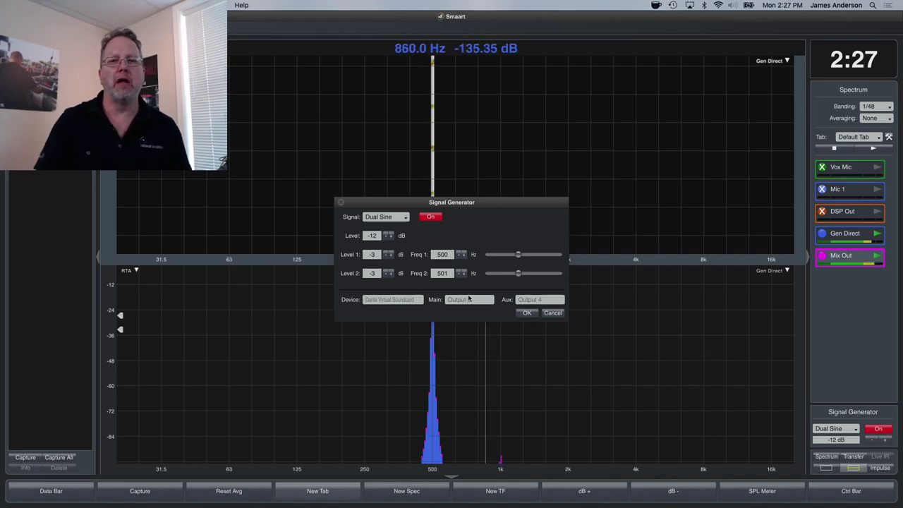
pyautogui.click(402, 218)
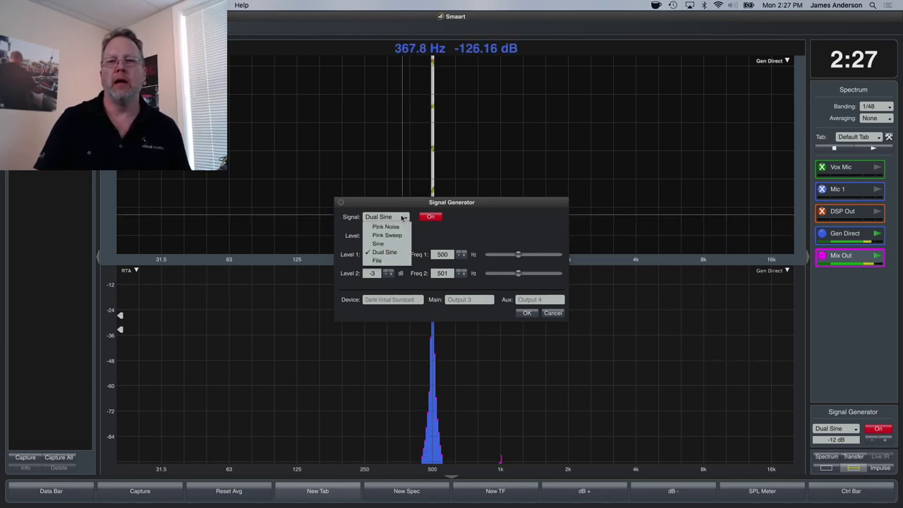
pyautogui.click(381, 191)
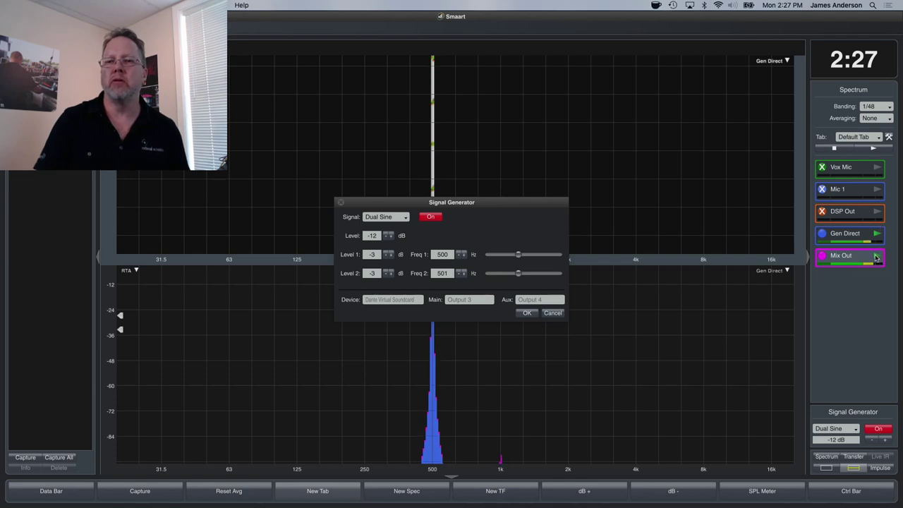
pyautogui.click(527, 313)
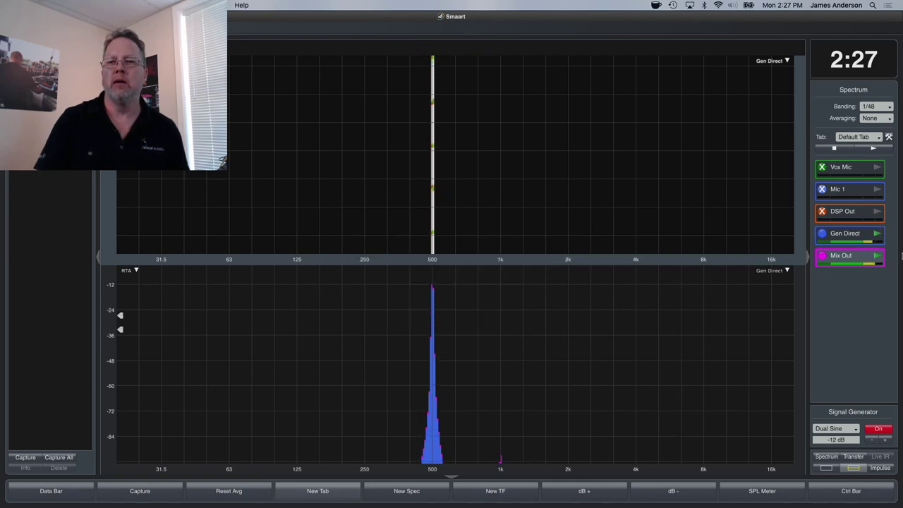
# Stop the Mix Out measurement, and switch the generator signal to File with the generator turned off.
pyautogui.click(876, 255)
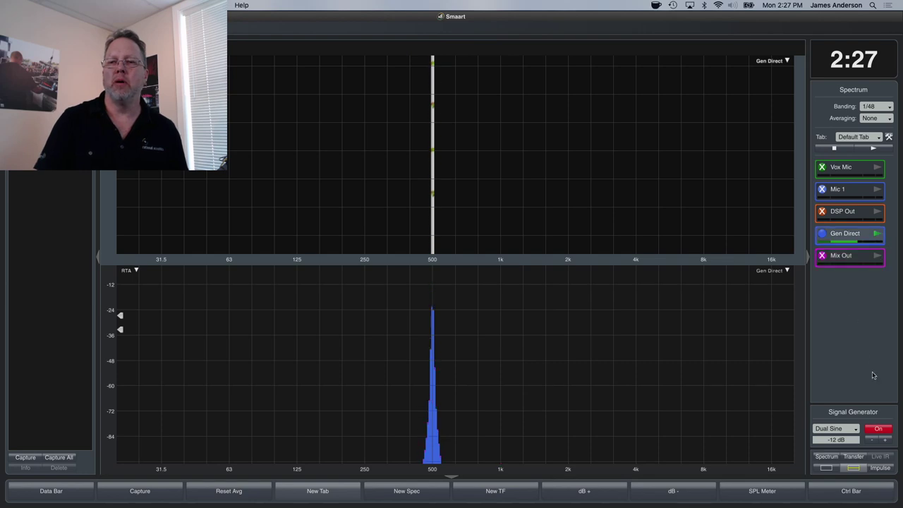
pyautogui.click(853, 412)
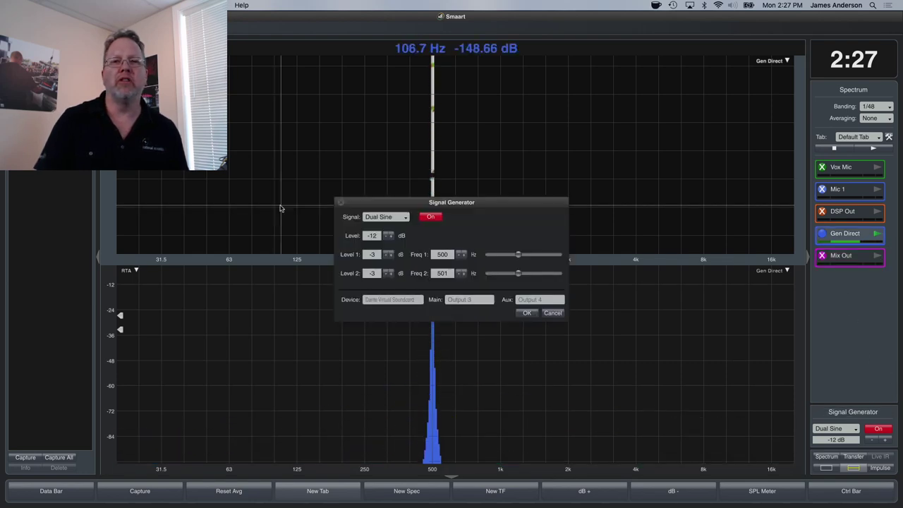
pyautogui.click(385, 217)
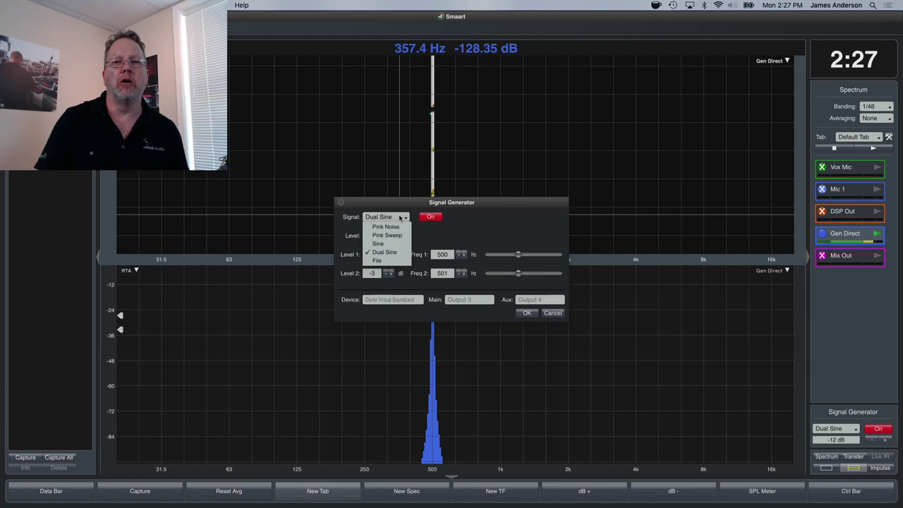
pyautogui.click(379, 260)
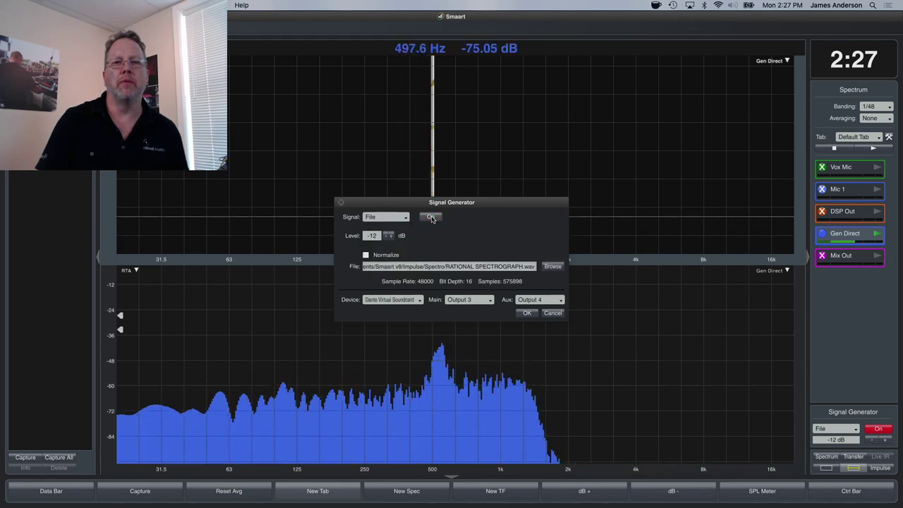
pyautogui.click(431, 217)
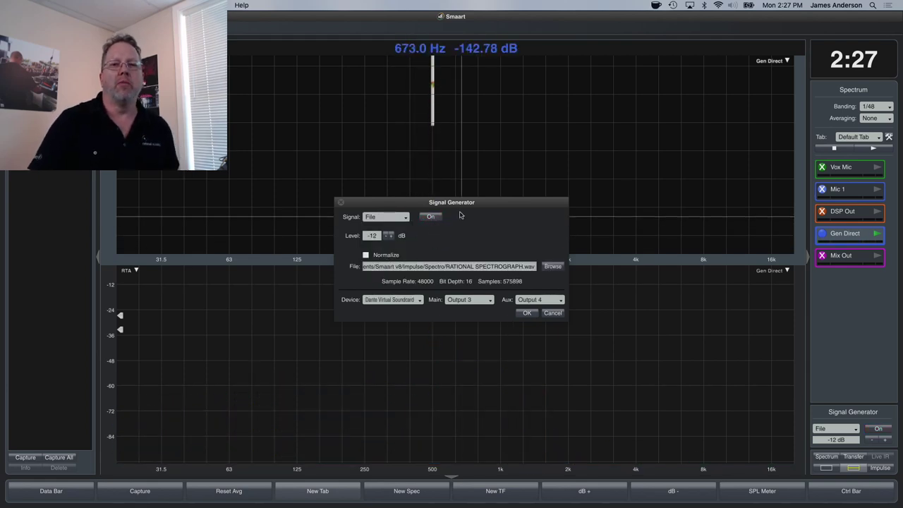
# Move the Signal Generator dialog clear of the lower graph and open the file browser for its playback file.
pyautogui.moveTo(474, 206); pyautogui.dragTo(361, 132)
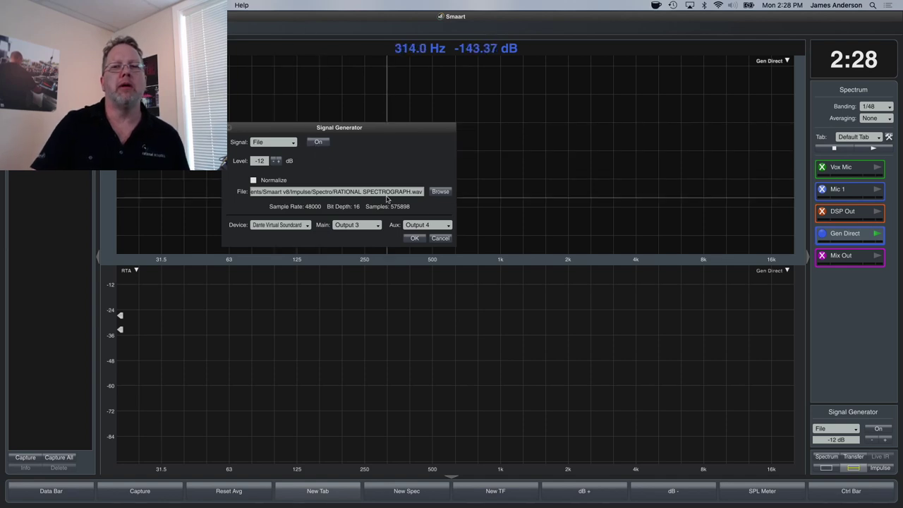
pyautogui.click(440, 194)
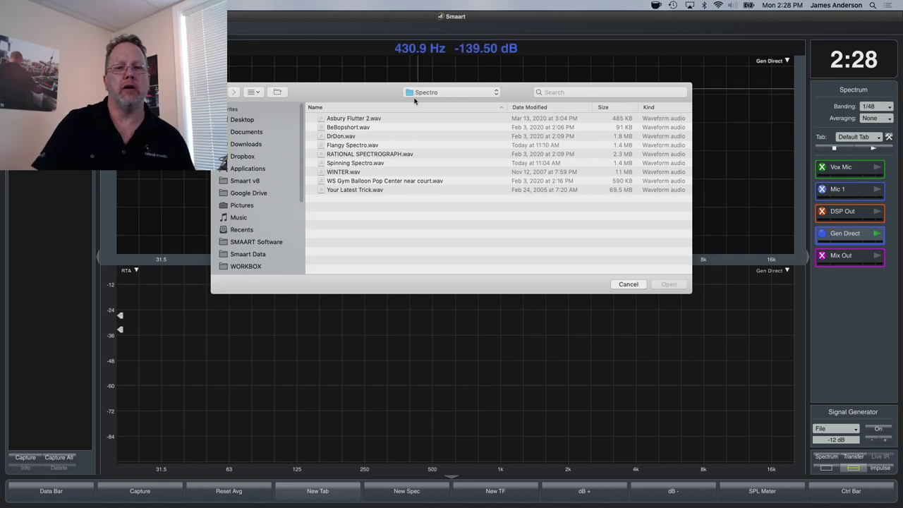
# Switch to the PowerPoint slideshow and advance to the Spinning Spectro slide.
pyautogui.hotkey('ctrl', 'Up')
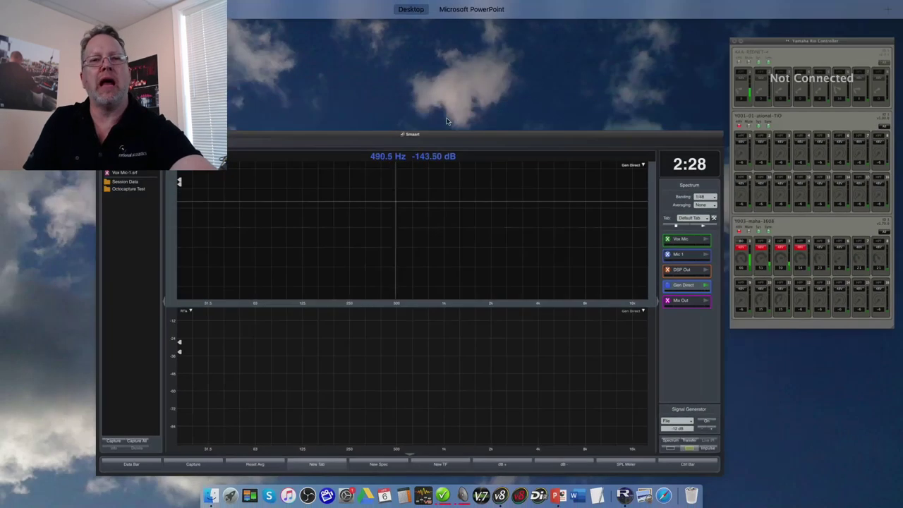
pyautogui.moveTo(480, 60)
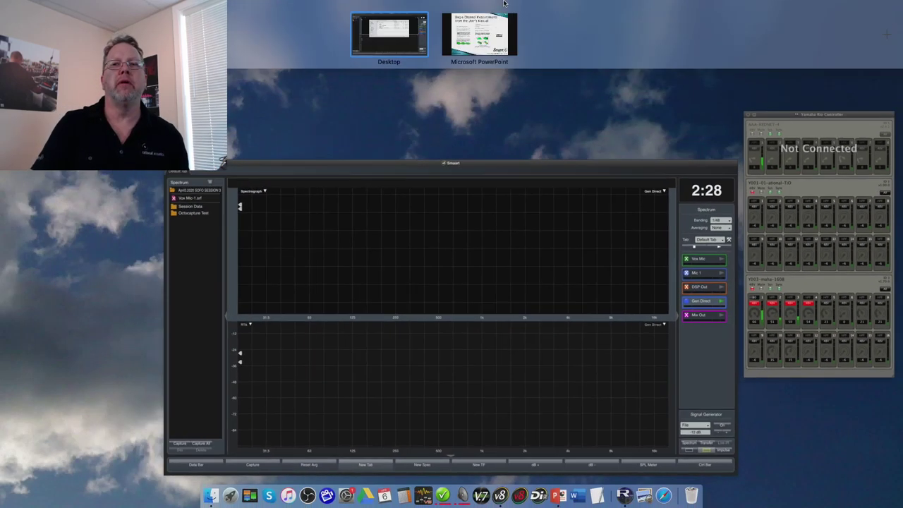
pyautogui.click(480, 42)
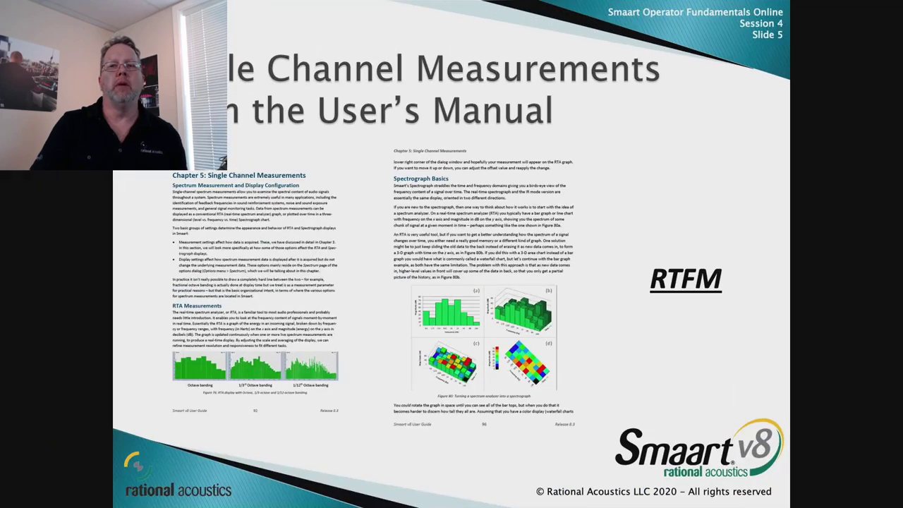
pyautogui.click(581, 112)
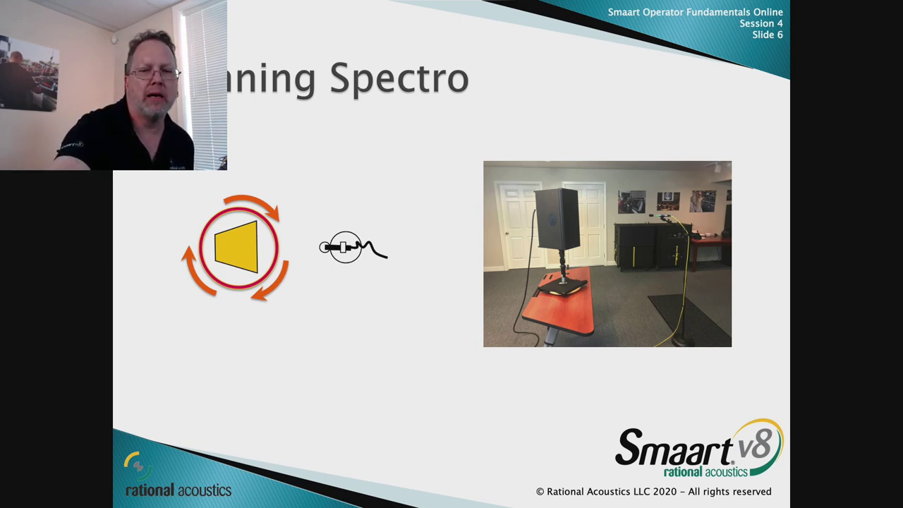
# Switch back from the slideshow to Smaart and its open playback file browser.
pyautogui.hotkey('ctrl', 'Up')
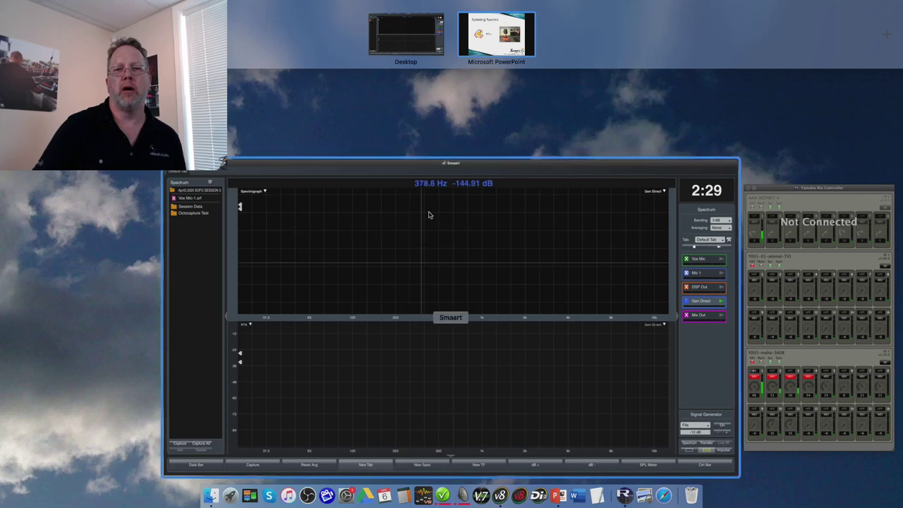
pyautogui.click(428, 214)
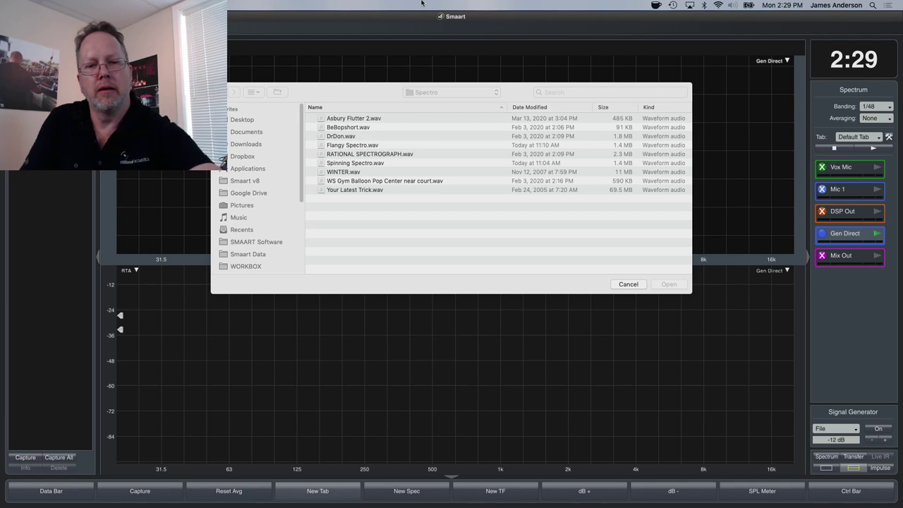
pyautogui.hotkey('ctrl', 'Up')
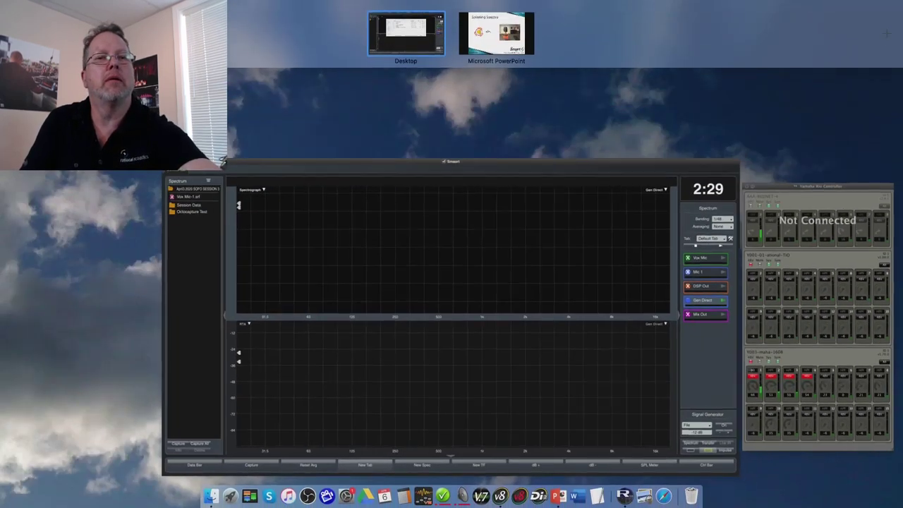
pyautogui.click(223, 162)
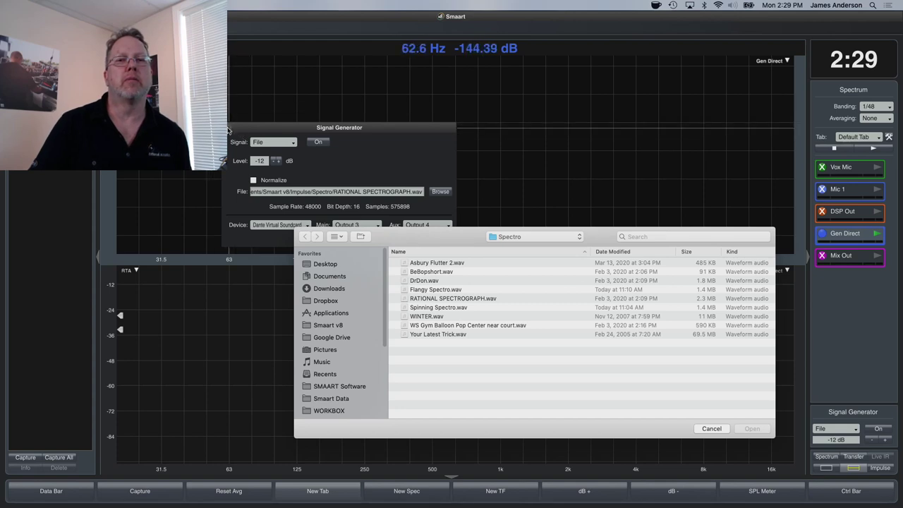
# Dismiss the file browser without choosing a file and view the signal generator's available output devices.
pyautogui.moveTo(471, 246); pyautogui.dragTo(545, 289)
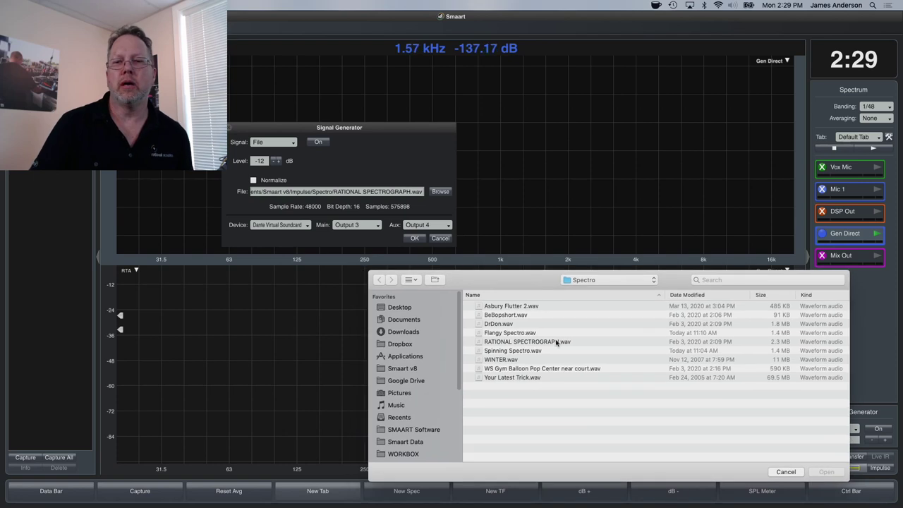
pyautogui.click(797, 474)
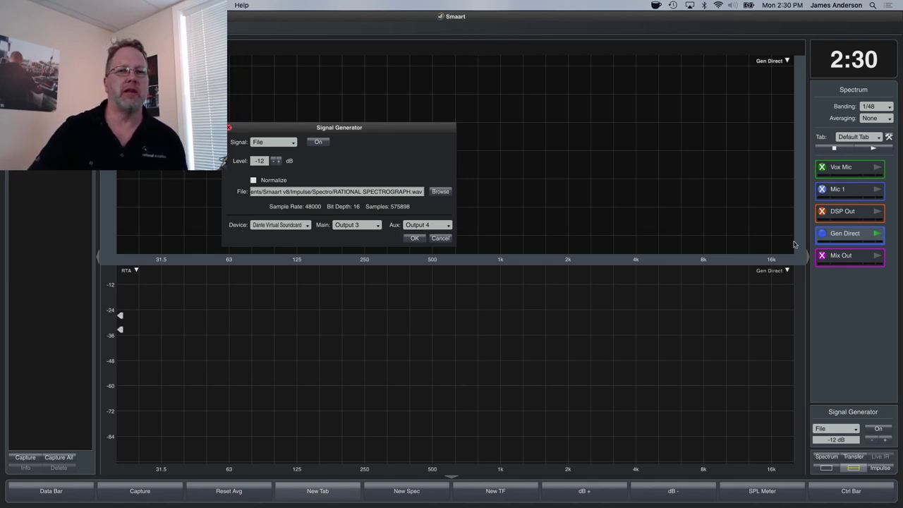
pyautogui.click(300, 226)
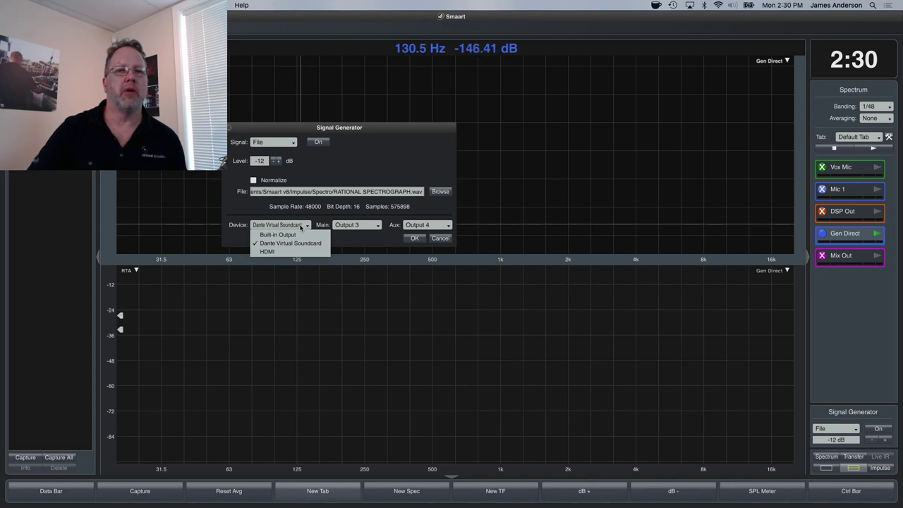
pyautogui.click(301, 225)
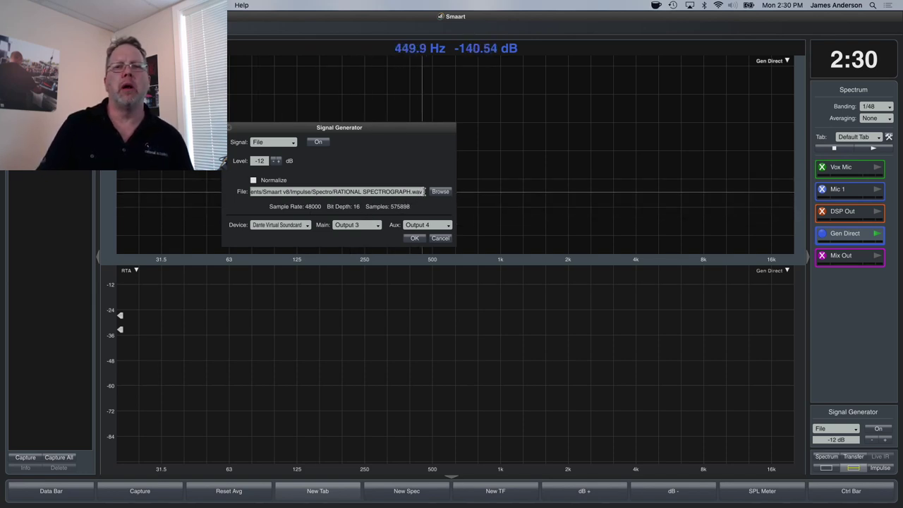
# Load Spinning Spectro.wav as the generator's playback file, accept the settings and turn the generator on.
pyautogui.click(441, 192)
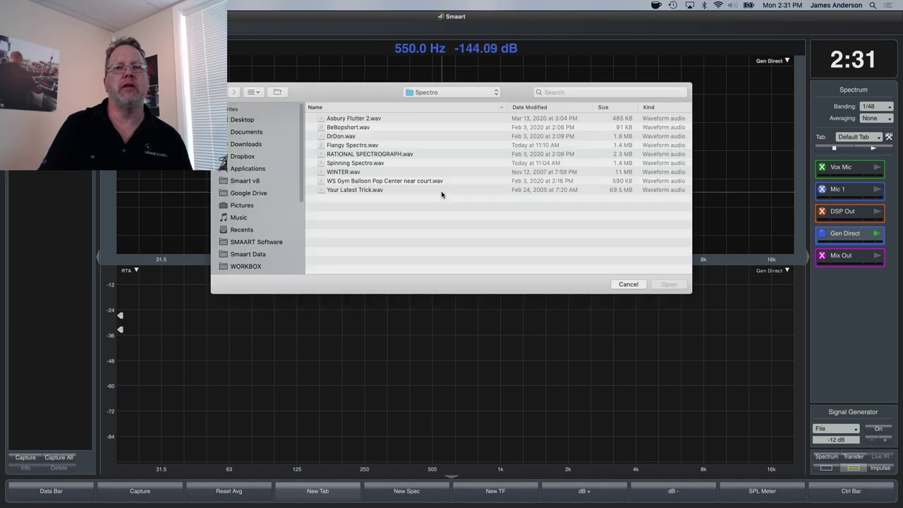
pyautogui.click(349, 164)
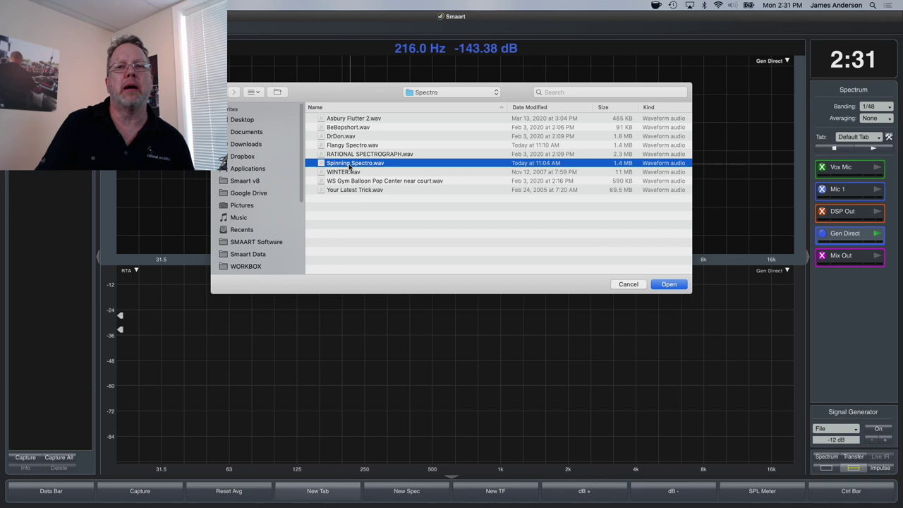
pyautogui.click(670, 287)
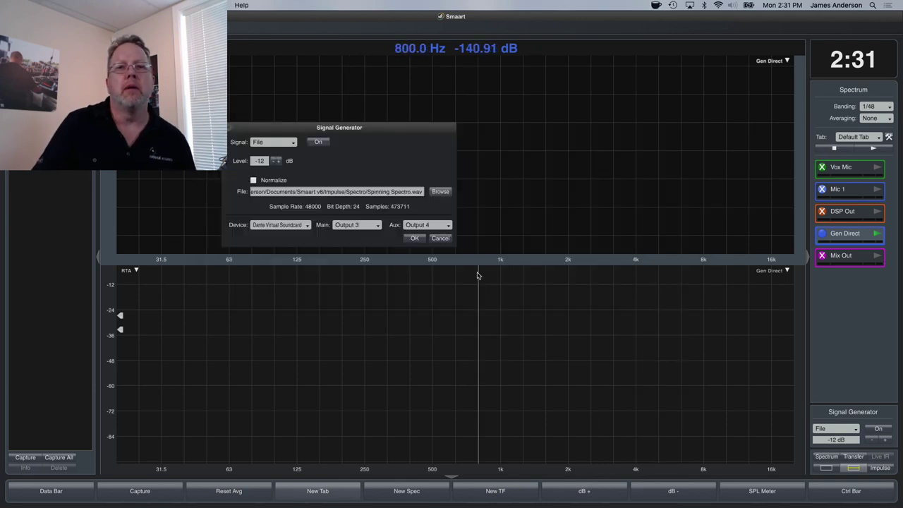
pyautogui.click(415, 239)
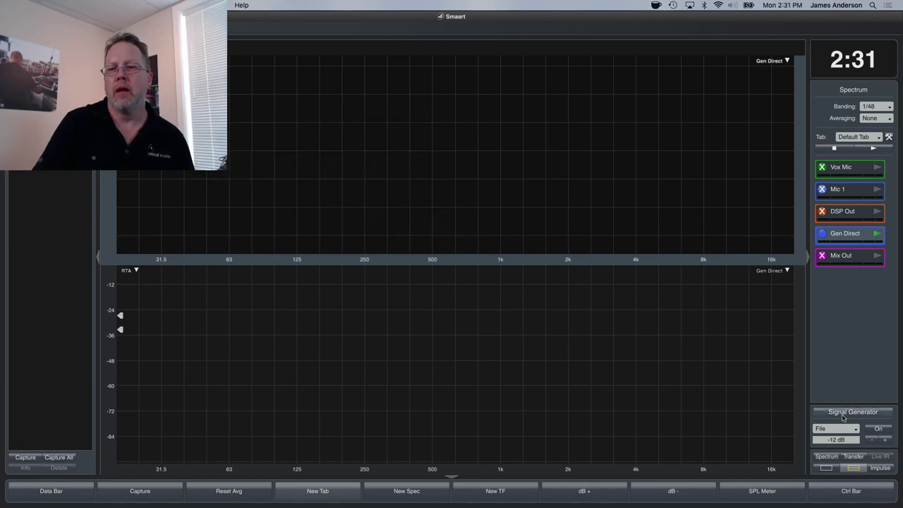
pyautogui.click(874, 430)
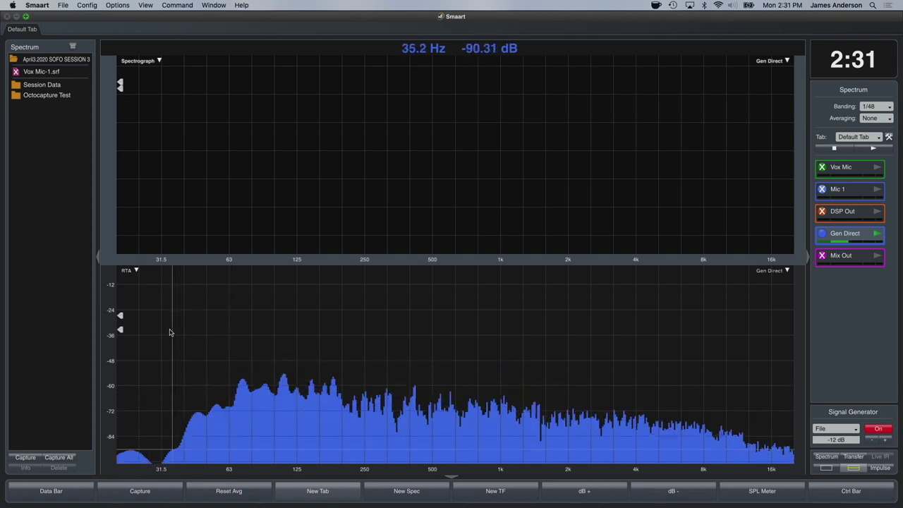
# Lower the spectrograph's dynamic range to about -61 dB maximum and -72 dB minimum using the RTA pane's range markers.
pyautogui.moveTo(120, 331)
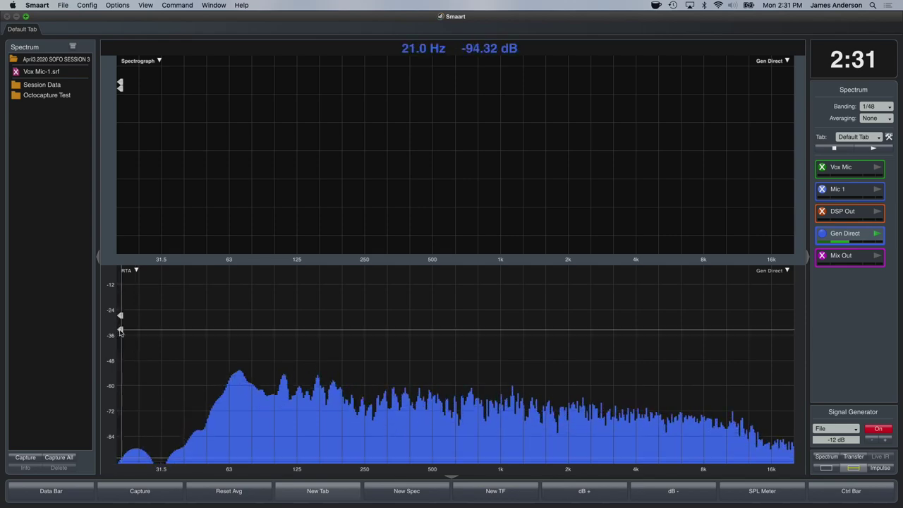
pyautogui.moveTo(119, 331); pyautogui.dragTo(124, 411)
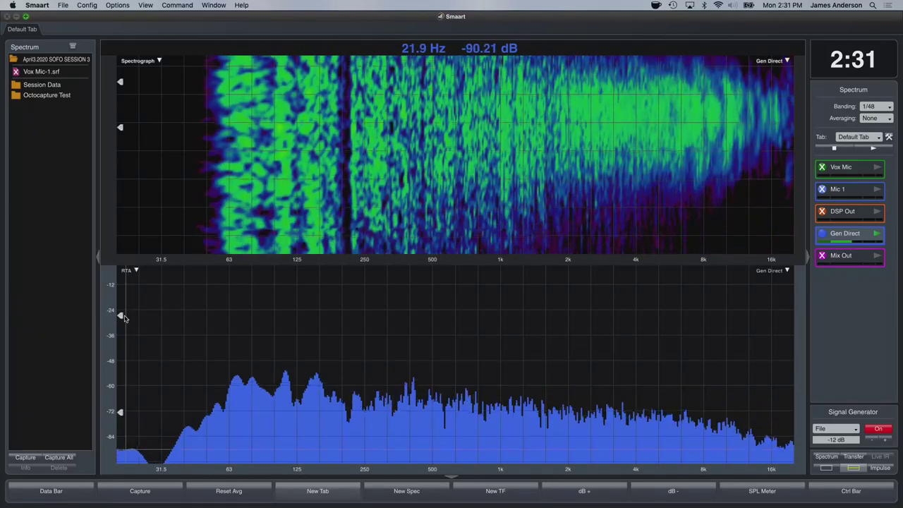
pyautogui.moveTo(120, 317); pyautogui.dragTo(121, 389)
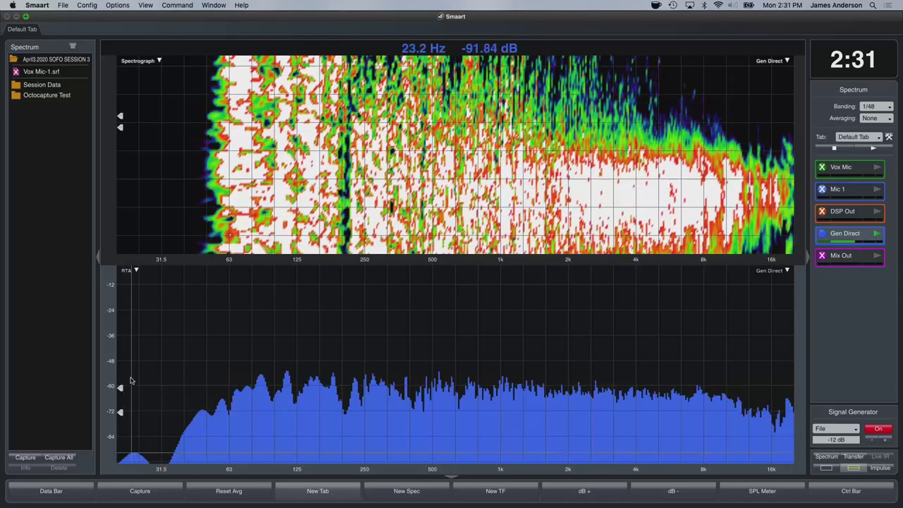
# Enlarge the spectrograph to a single pane, and stop the Gen Direct measurement while keeping its spectrograph displayed.
pyautogui.press('1')
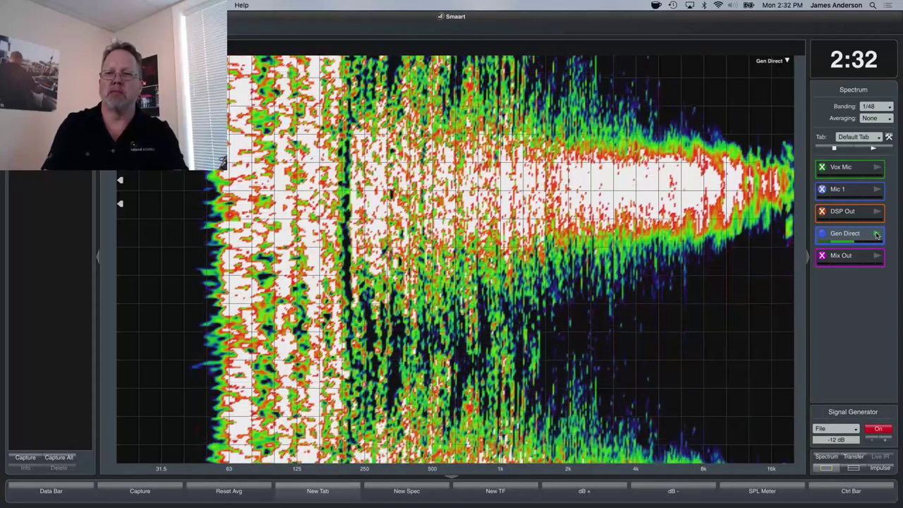
pyautogui.click(878, 235)
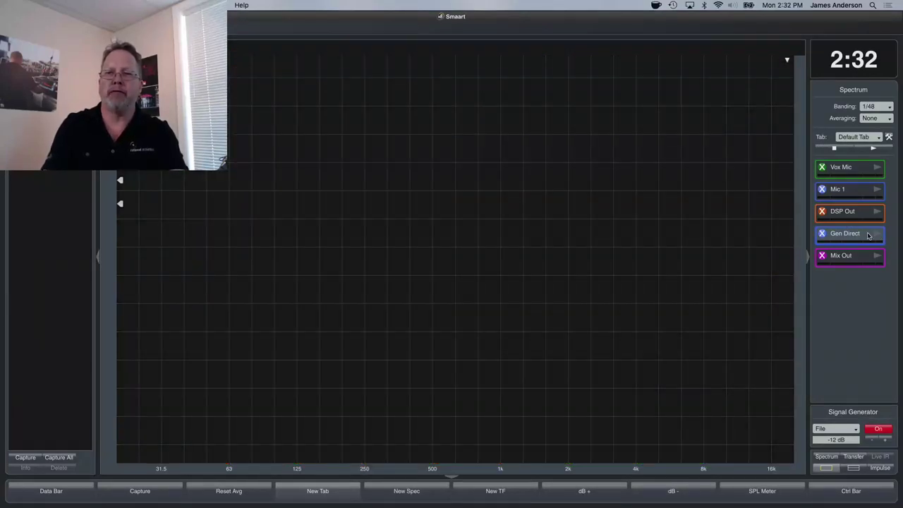
pyautogui.click(821, 235)
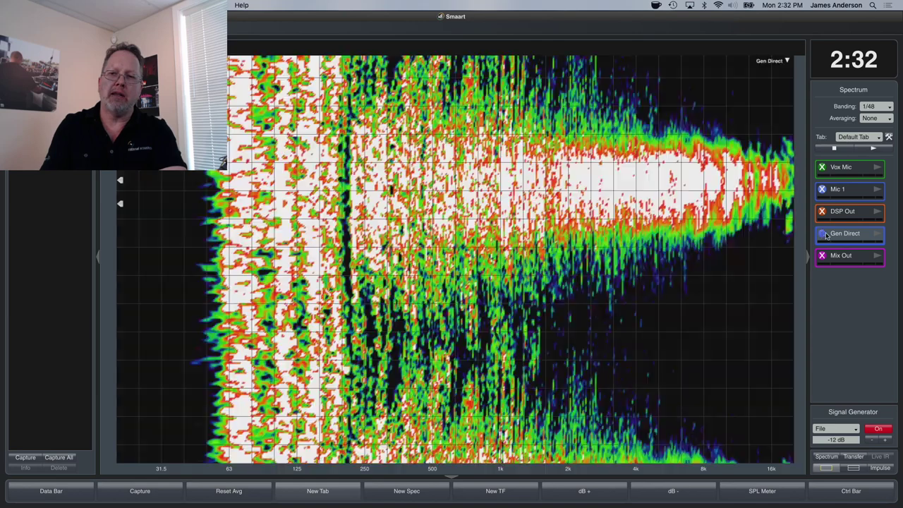
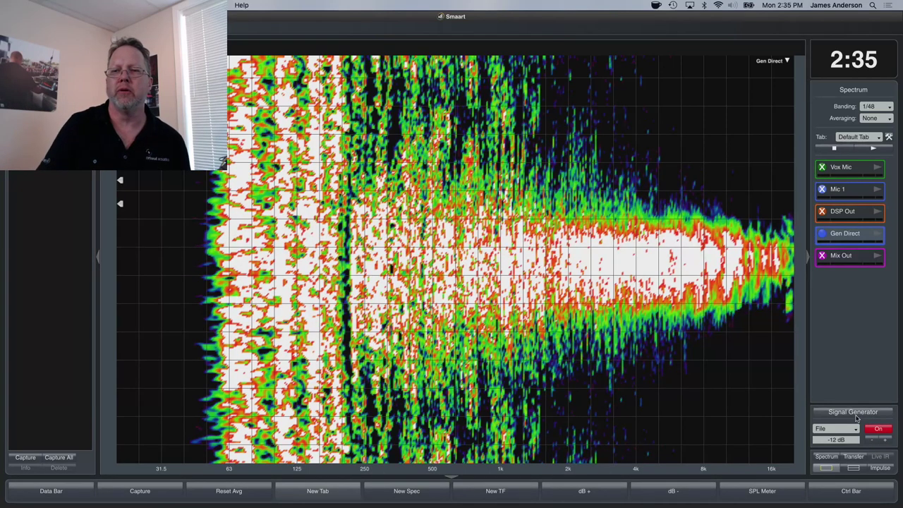
# Replace the generator's playback file with Flangy Spectro.wav and accept the settings.
pyautogui.click(858, 413)
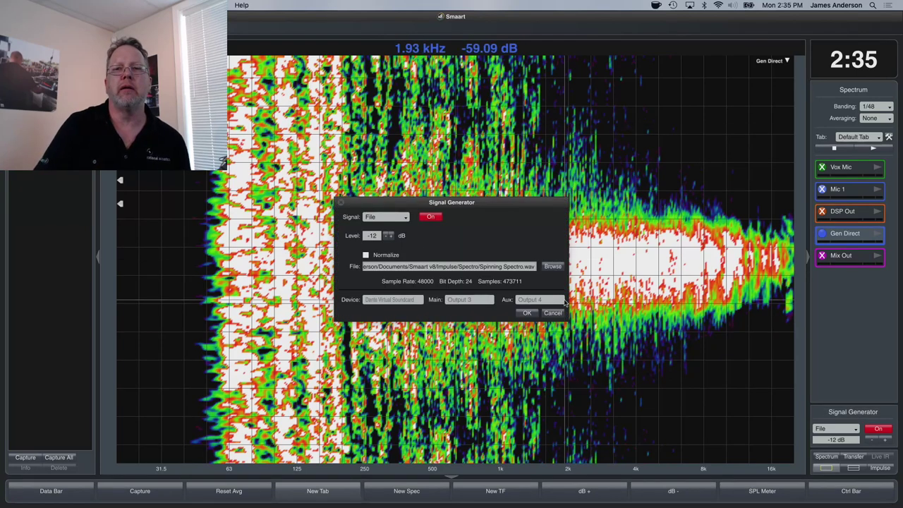
pyautogui.click(553, 268)
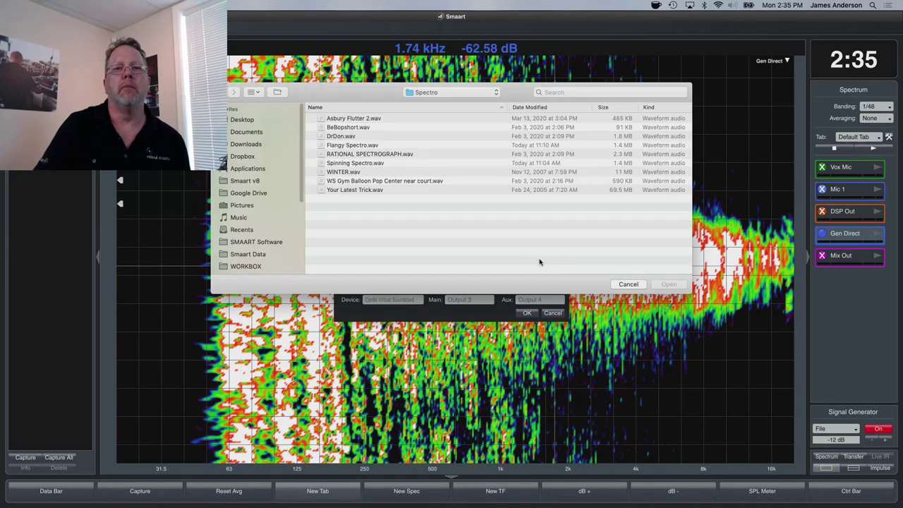
pyautogui.click(344, 146)
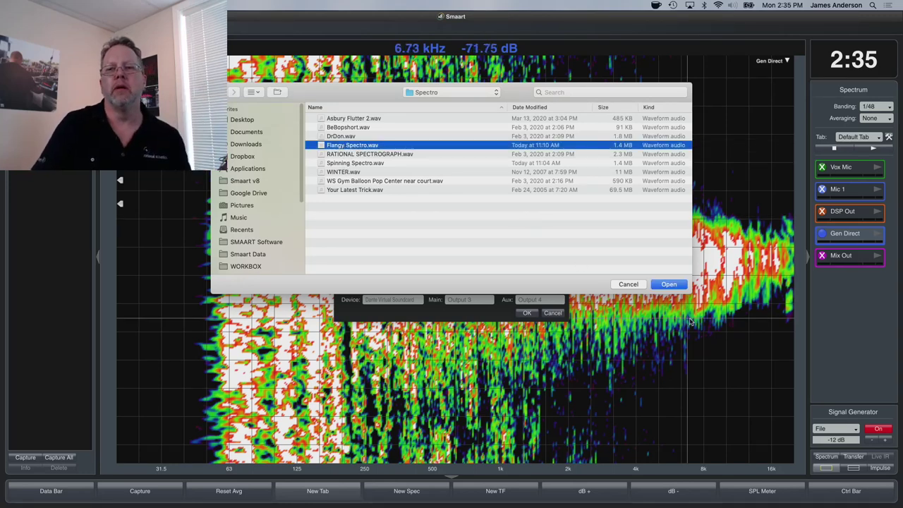
pyautogui.click(676, 286)
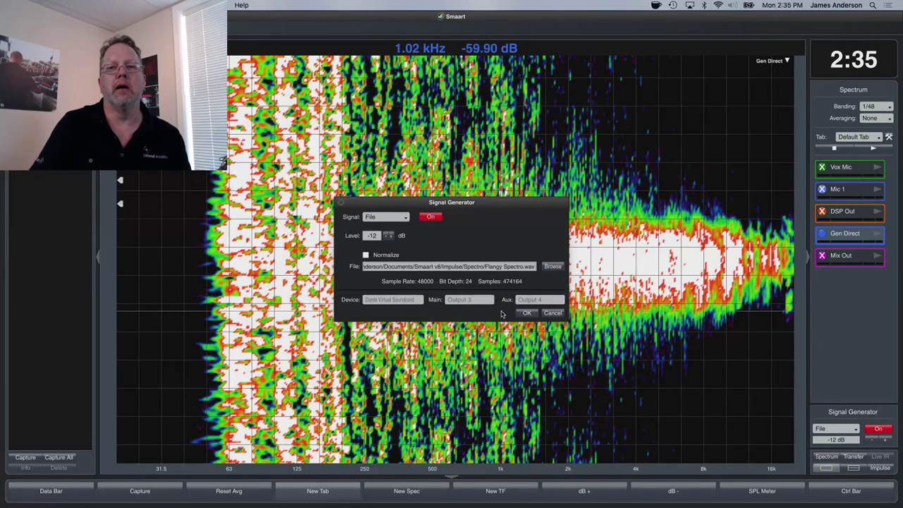
pyautogui.click(523, 313)
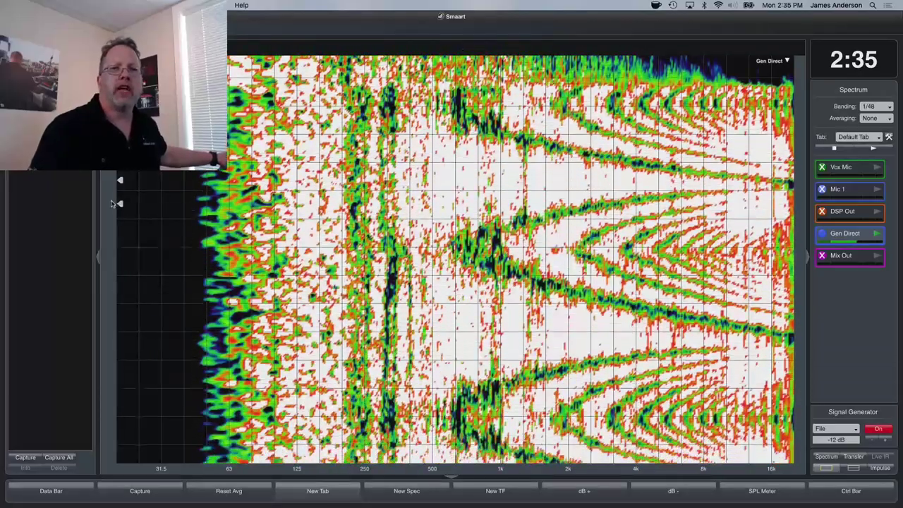
# Narrow the spectrograph's dynamic range to about -58 dB maximum and -65 dB minimum.
pyautogui.moveTo(118, 205)
pyautogui.moveTo(118, 205)
pyautogui.mouseDown()
pyautogui.moveTo(121, 176)
pyautogui.moveTo(121, 191)
pyautogui.mouseUp()
pyautogui.moveTo(120, 197)
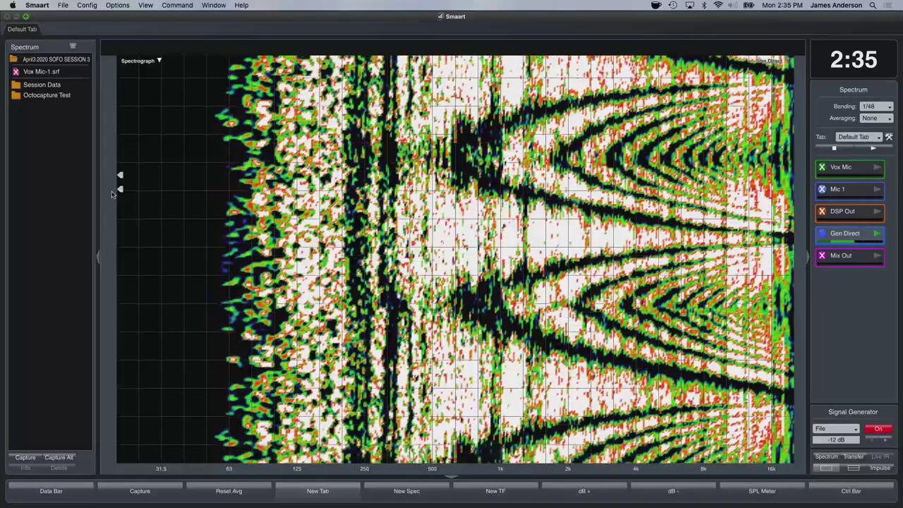
# Restore the two-pane view and zoom the RTA's magnitude scale to about -30 to -88 dB.
pyautogui.press('2')
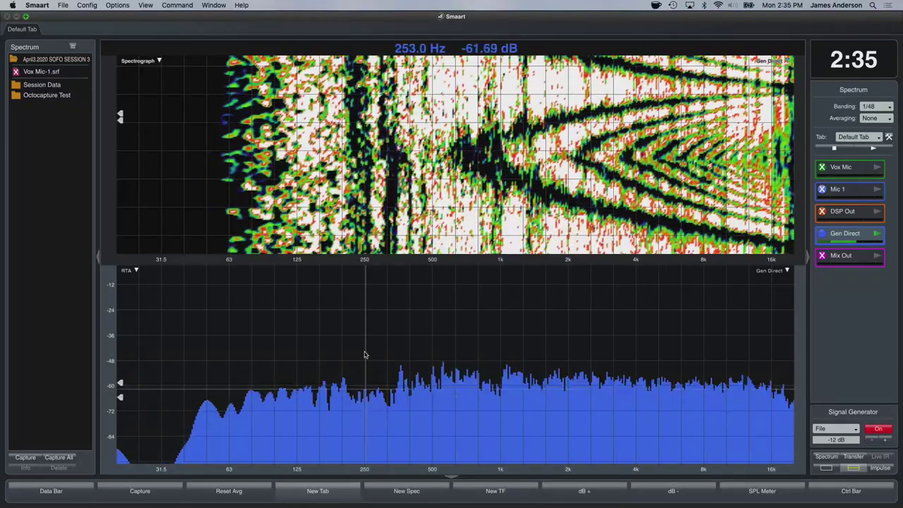
pyautogui.scroll(1, 365, 360)
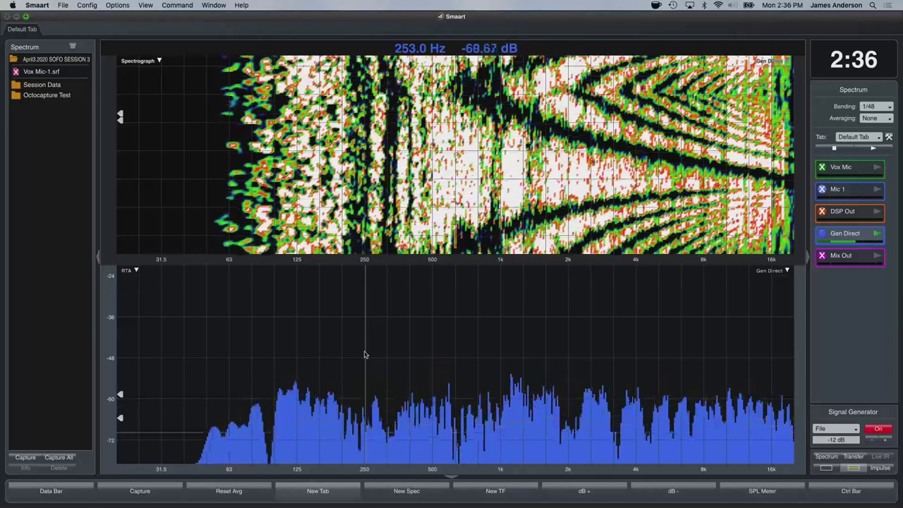
pyautogui.scroll(1, 364, 354)
pyautogui.scroll(-1, 365, 354)
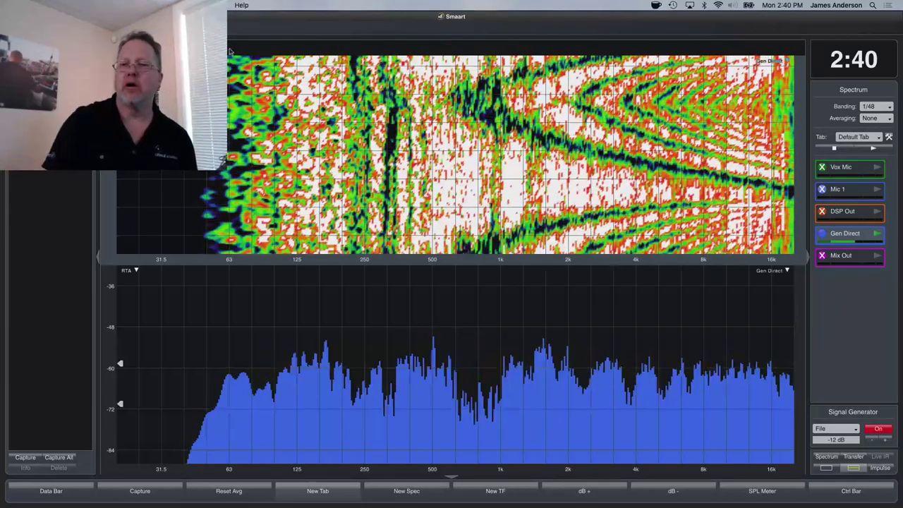
# Start the Vox Mic, Mic 1, DSP Out and Mix Out measurements and split the display into five panes.
pyautogui.click(877, 167)
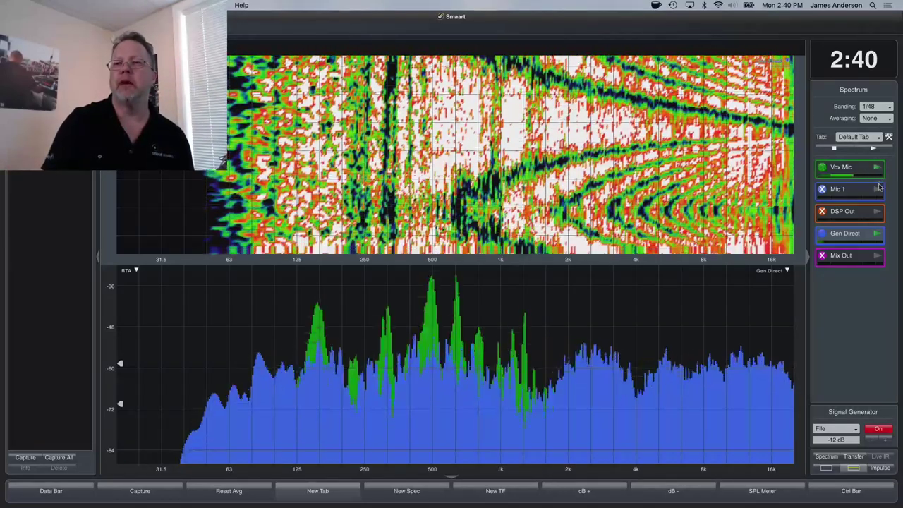
pyautogui.click(876, 189)
pyautogui.click(876, 211)
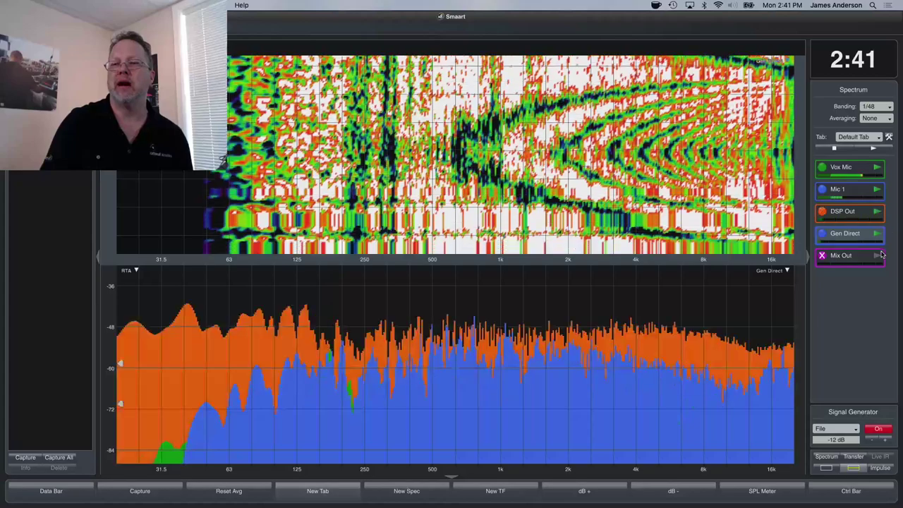
pyautogui.click(876, 255)
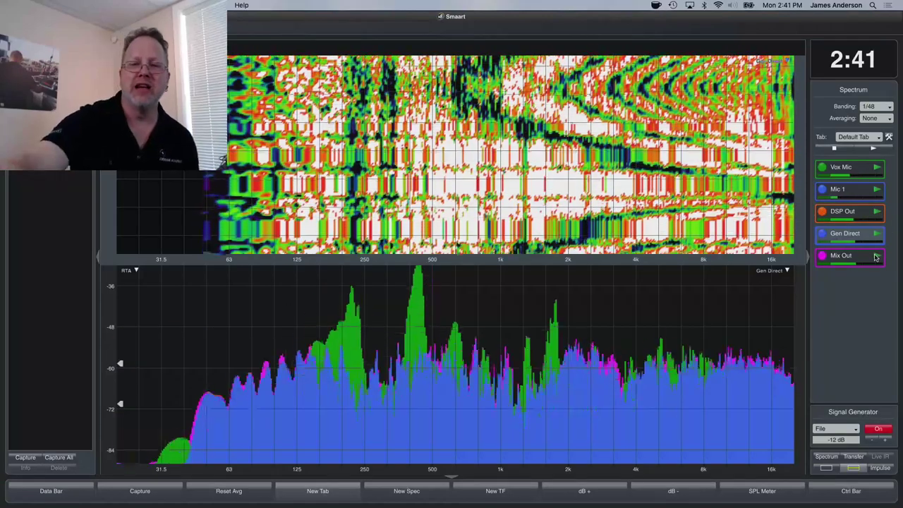
pyautogui.hotkey('alt', '5')
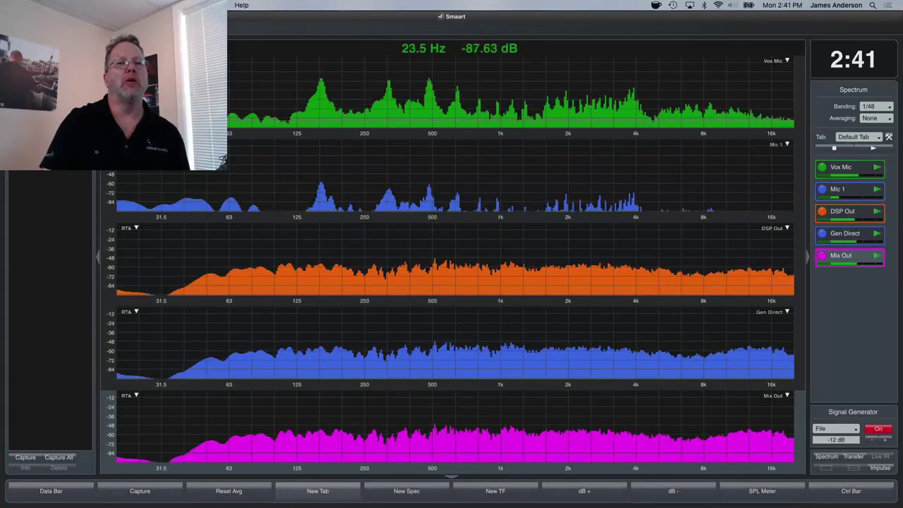
# Change all five panes, from Vox Mic through Mix Out, from RTA to spectrograph.
pyautogui.press('s')
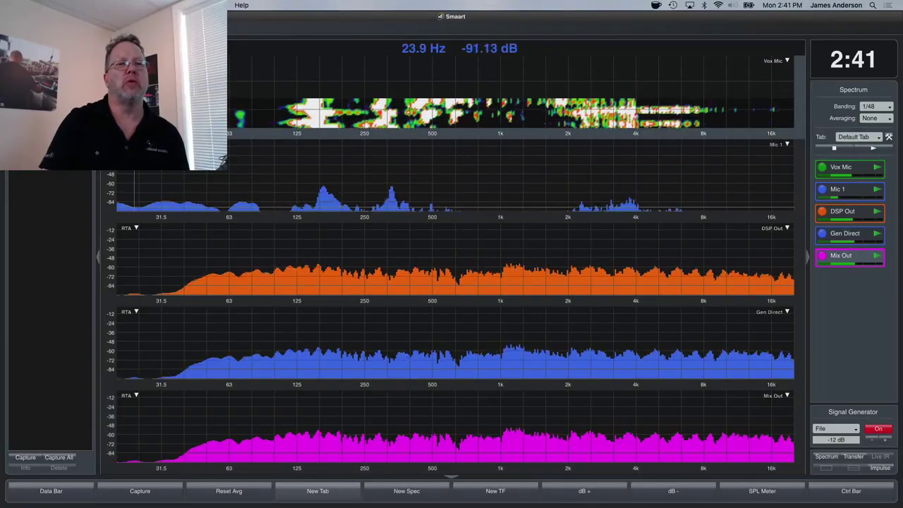
pyautogui.press('s')
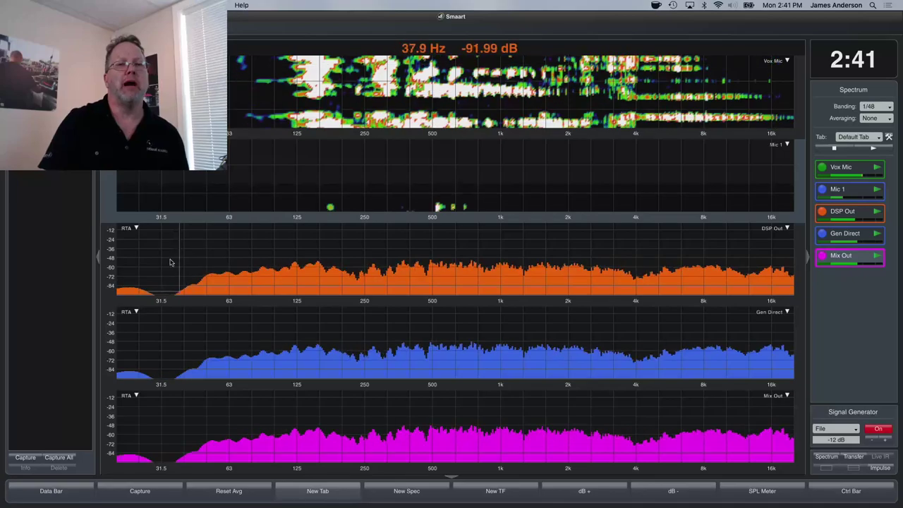
pyautogui.click(131, 228)
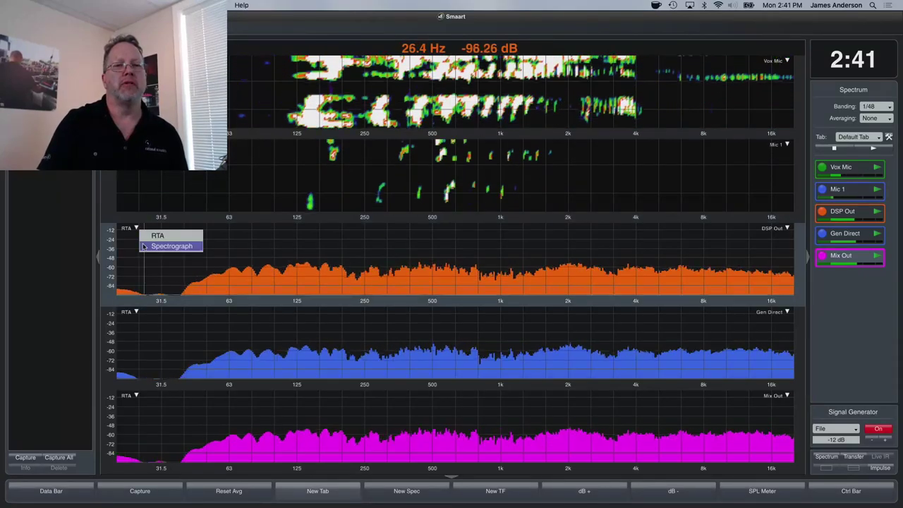
pyautogui.click(144, 246)
pyautogui.click(134, 311)
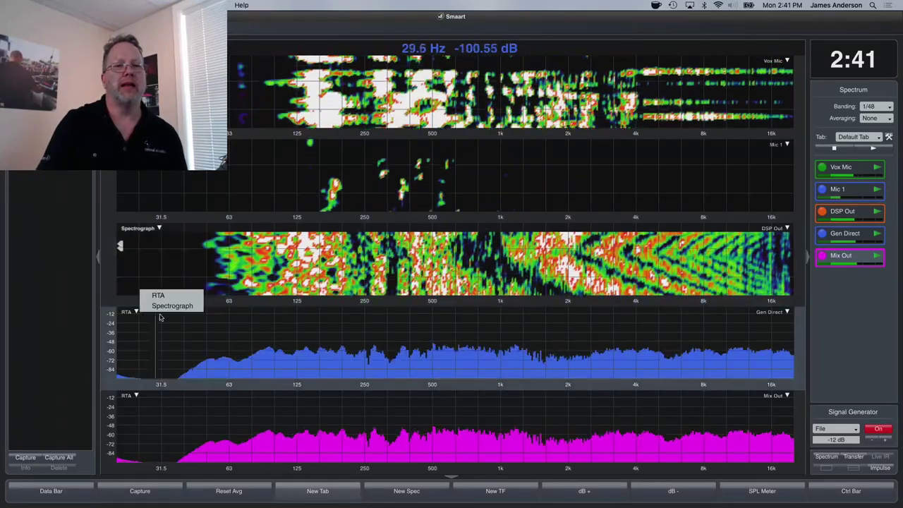
pyautogui.click(164, 307)
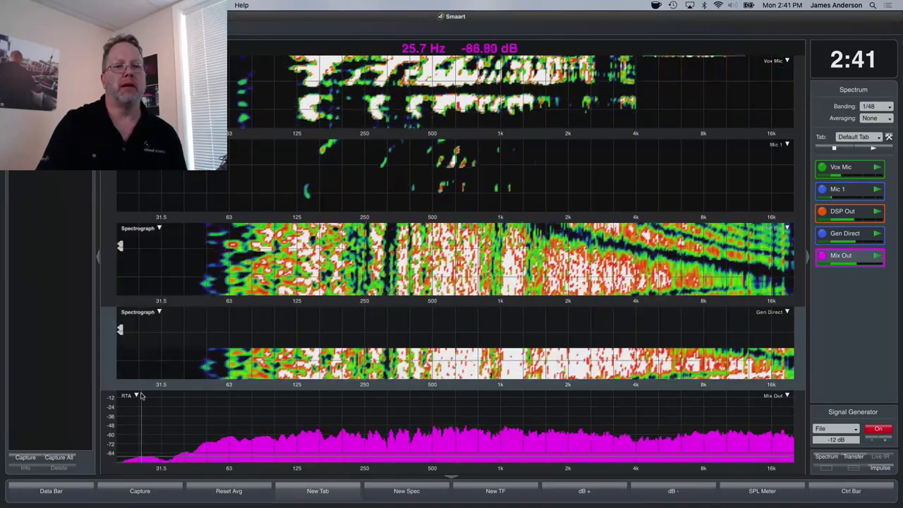
pyautogui.click(134, 395)
pyautogui.click(143, 388)
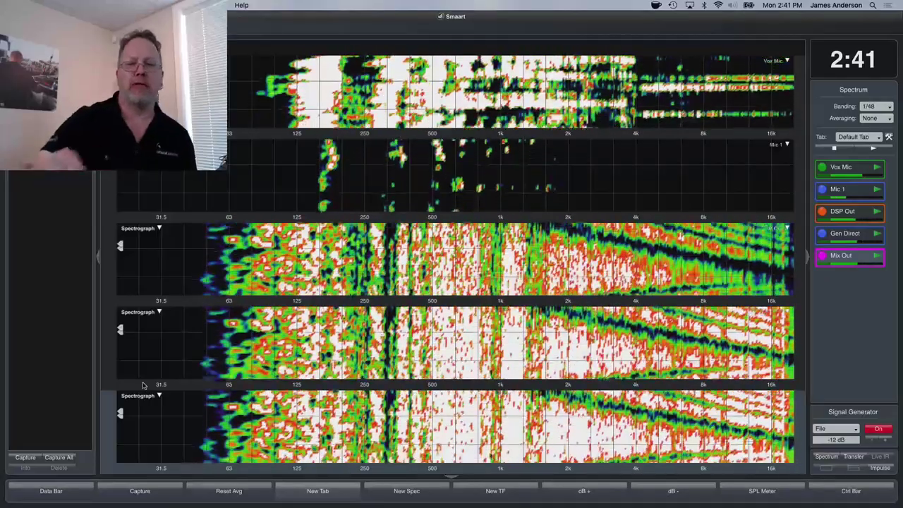
# Compare the two-pane and five-pane layouts, return to two panes, and show Vox Mic and Gen Direct as spectrographs.
pyautogui.hotkey('ctrl', '2')
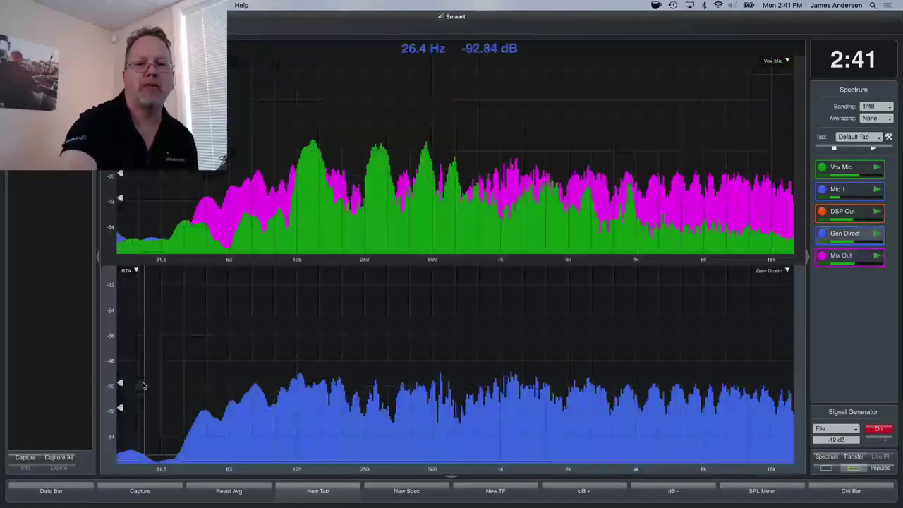
pyautogui.hotkey('ctrl', '5')
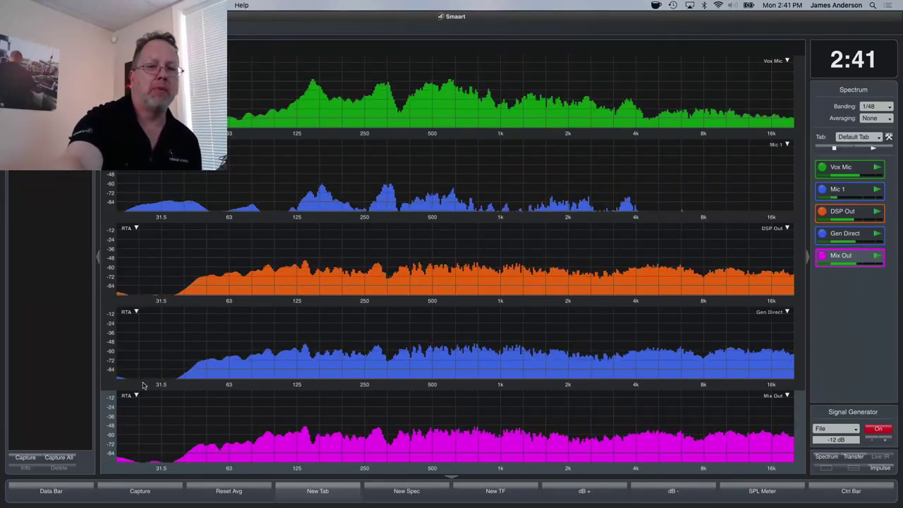
pyautogui.hotkey('ctrl', '2')
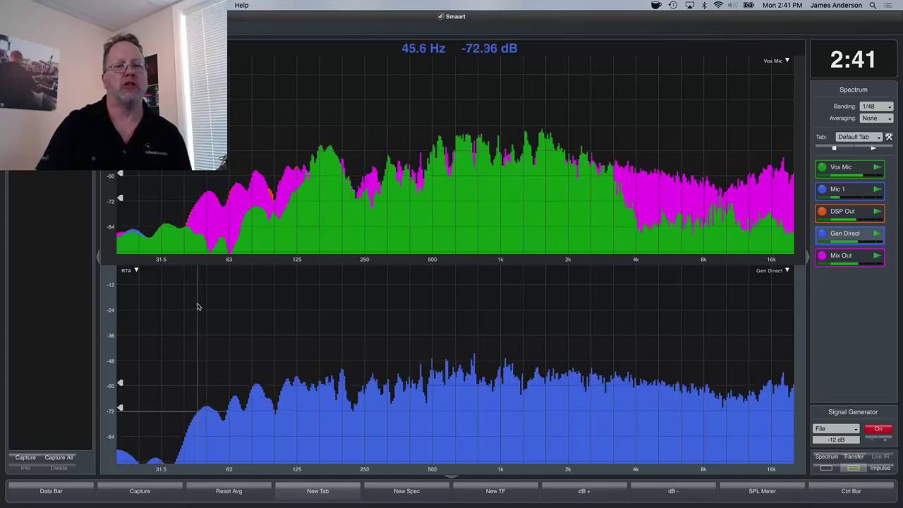
pyautogui.press('s')
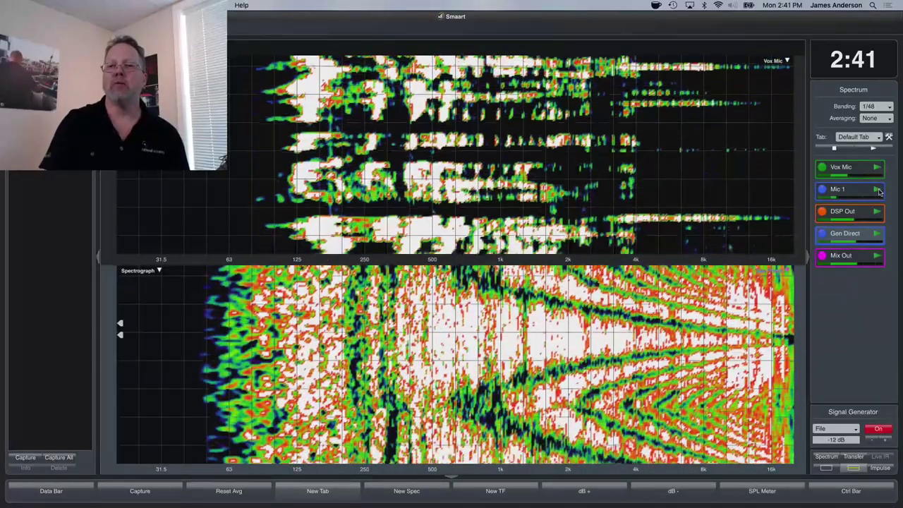
# Stop the Mic 1, DSP Out, Mix Out and Vox Mic measurements and show Gen Direct's RTA in a single pane.
pyautogui.click(878, 191)
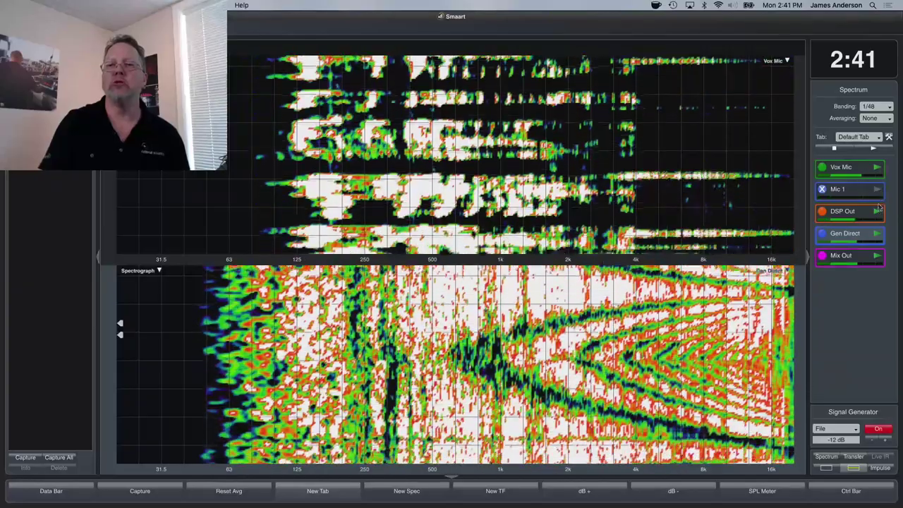
pyautogui.click(877, 212)
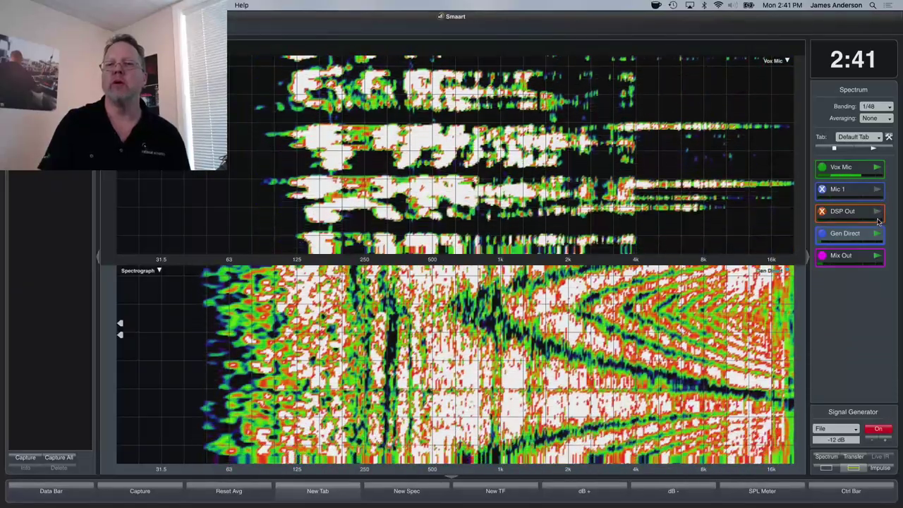
pyautogui.click(877, 256)
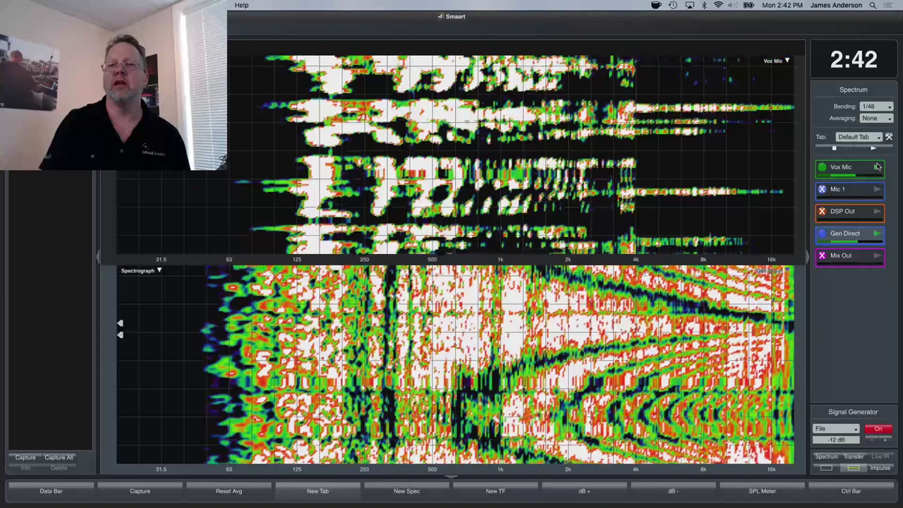
pyautogui.click(877, 166)
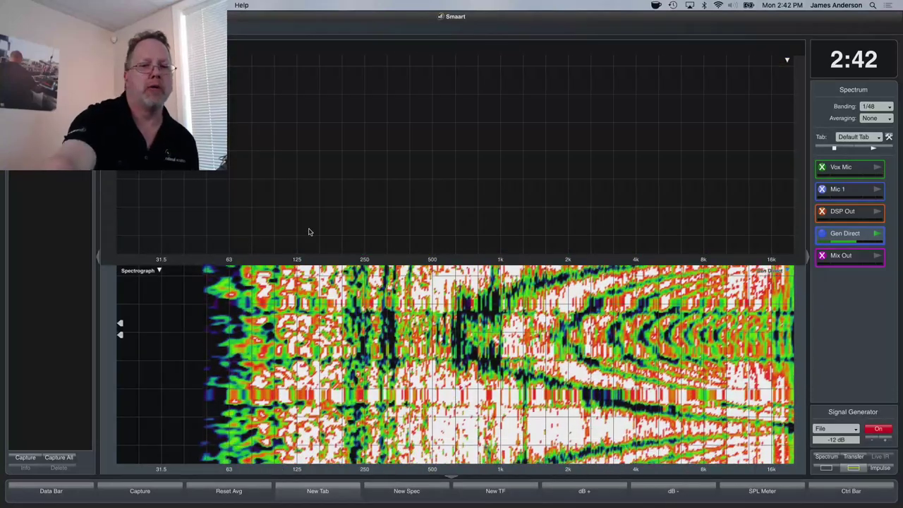
pyautogui.hotkey('alt', '1')
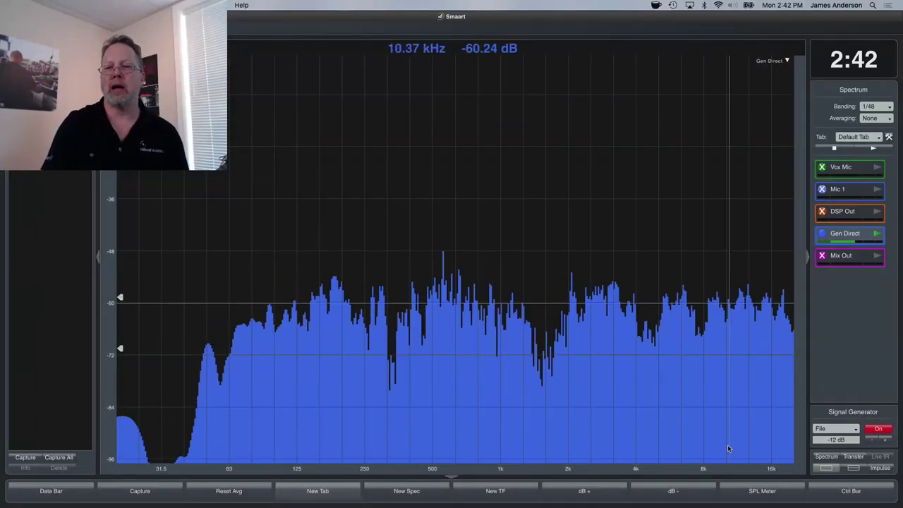
# Replace the generator's playback file with RATIONAL SPECTROGRAPH.wav and accept the settings.
pyautogui.click(853, 412)
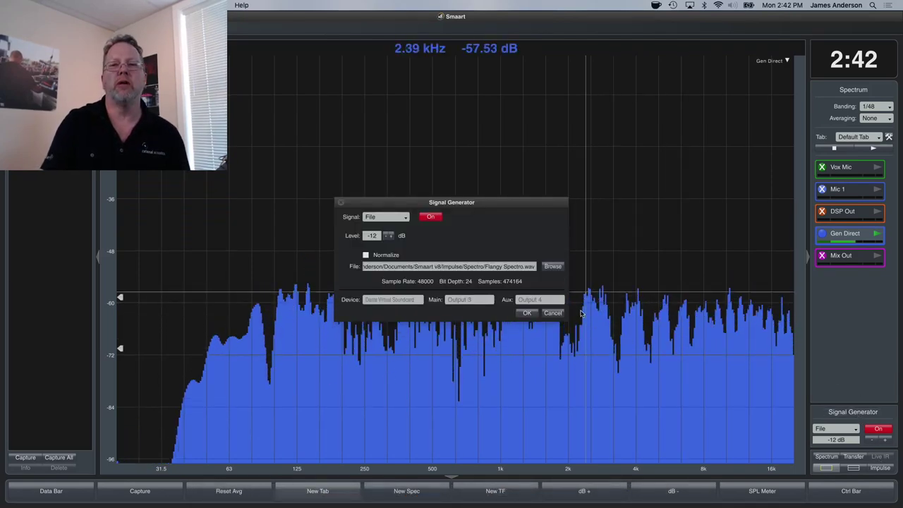
pyautogui.click(553, 267)
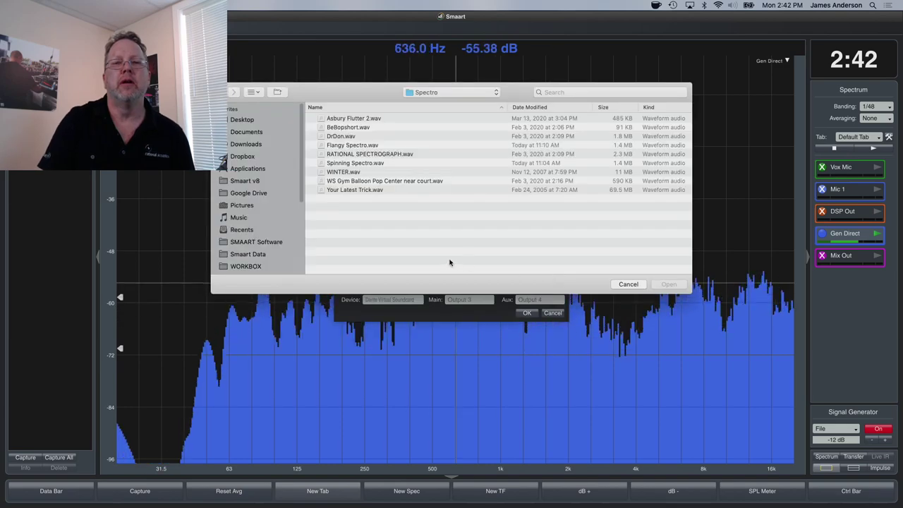
pyautogui.click(372, 155)
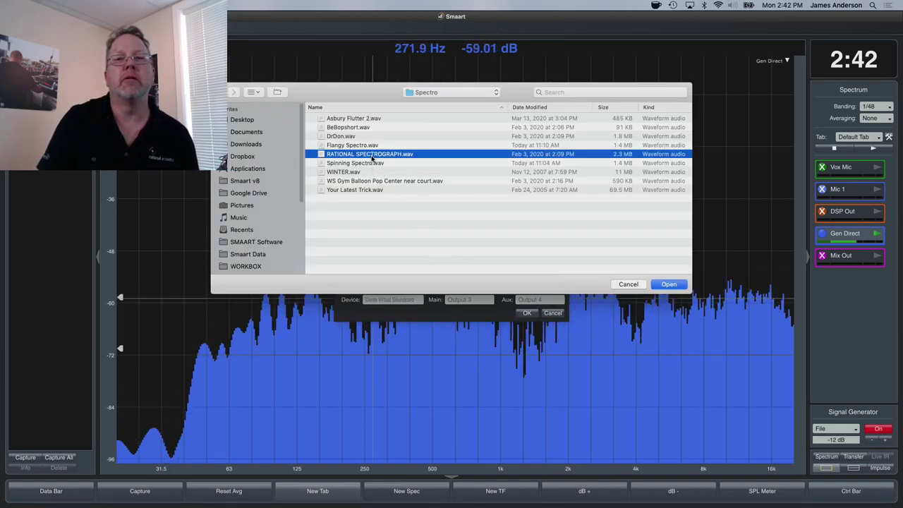
pyautogui.click(668, 284)
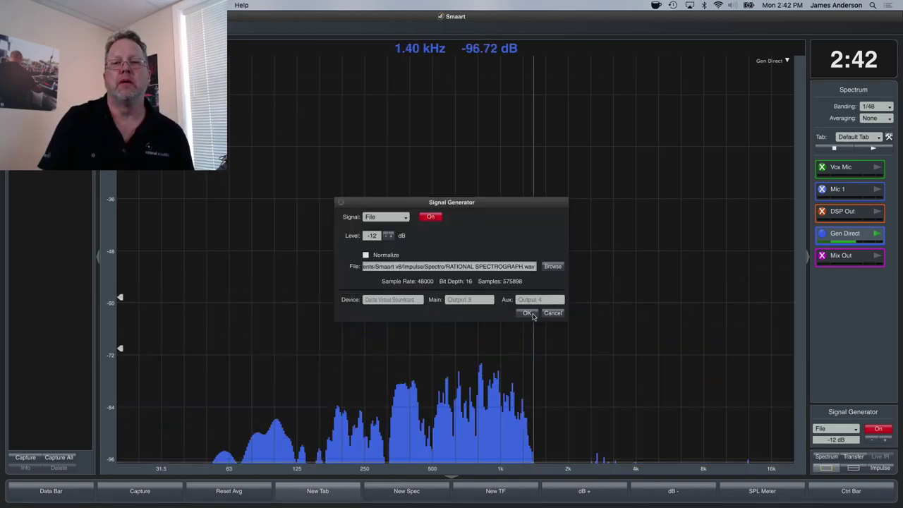
pyautogui.click(526, 314)
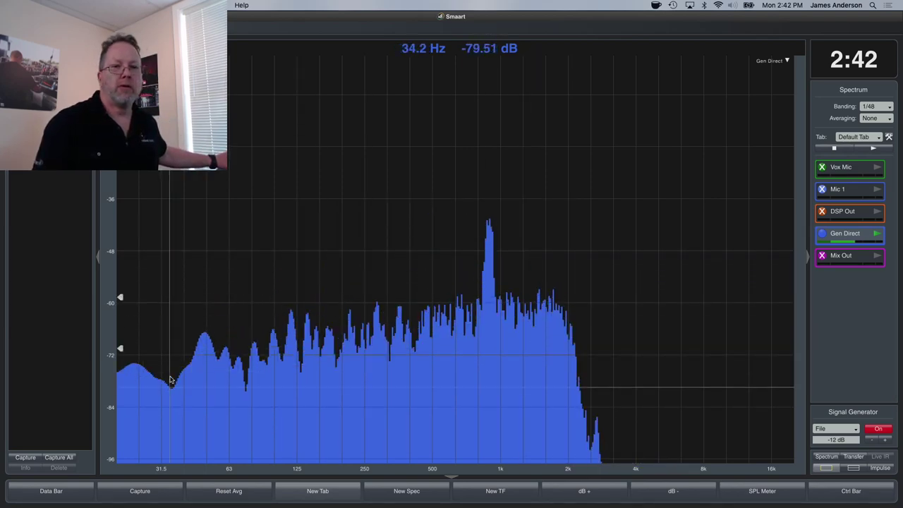
# Narrow the spectrograph's dynamic range to about -43 dB maximum and -47 dB minimum, and show the spectrograph above the RTA.
pyautogui.moveTo(127, 299); pyautogui.dragTo(131, 233)
pyautogui.moveTo(120, 349); pyautogui.dragTo(121, 244)
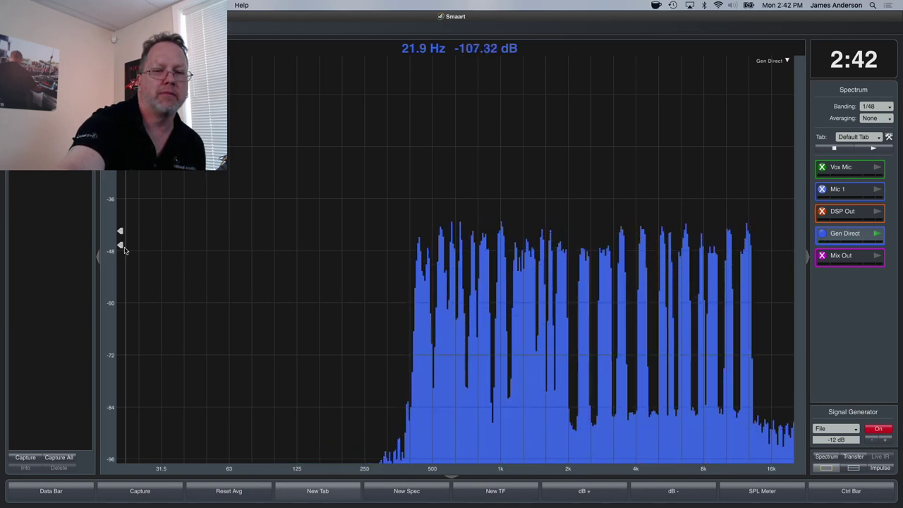
pyautogui.press('2')
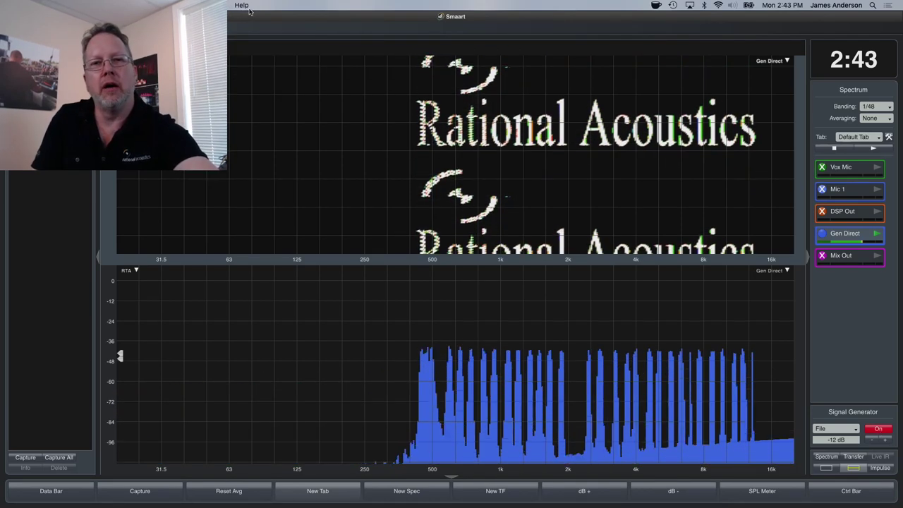
# Switch to the Microsoft PowerPoint presentation and advance to the "Ref to Gen?" slide.
pyautogui.hotkey('ctrl', 'Up')
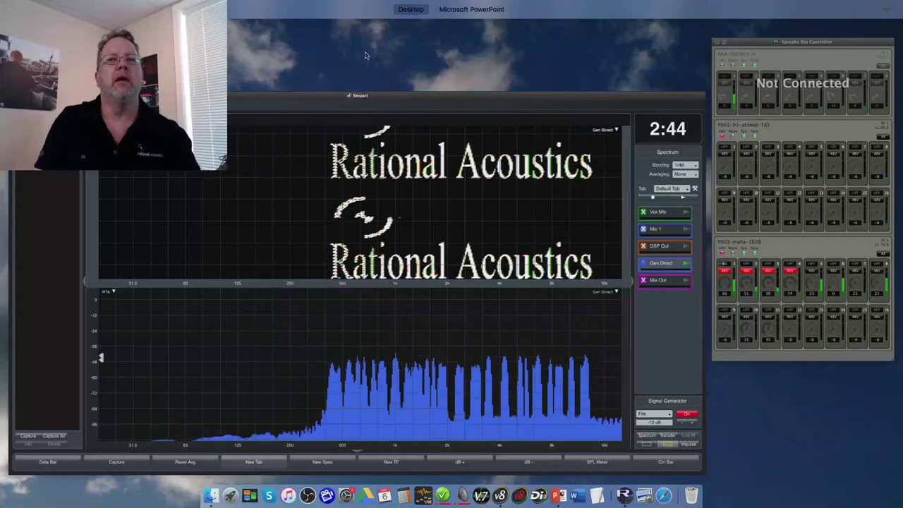
pyautogui.click(470, 28)
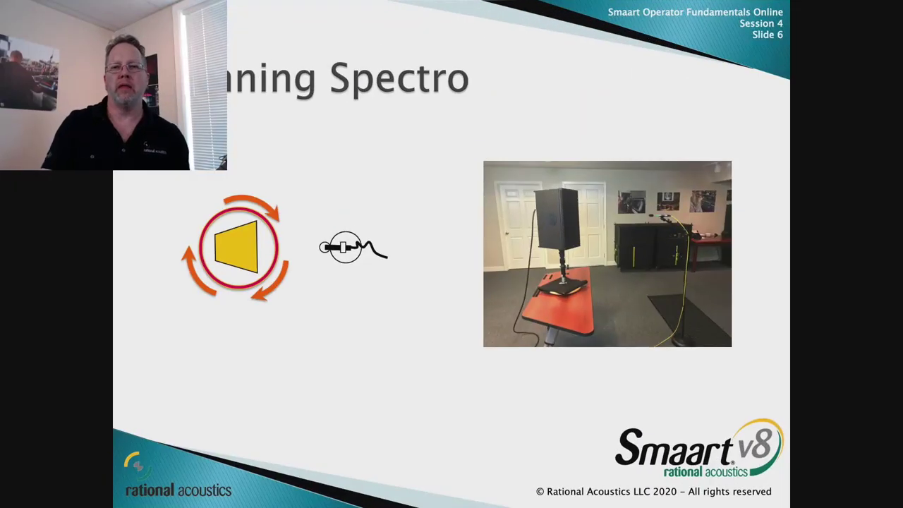
pyautogui.press('Right')
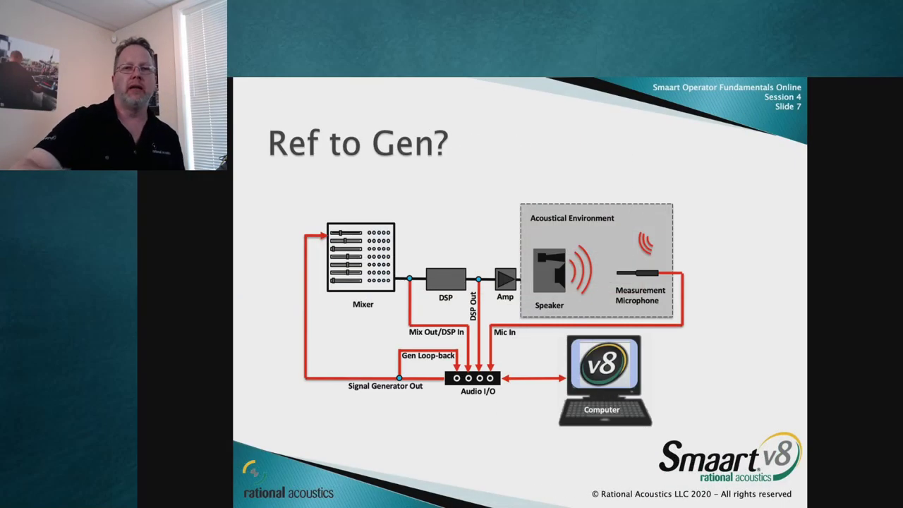
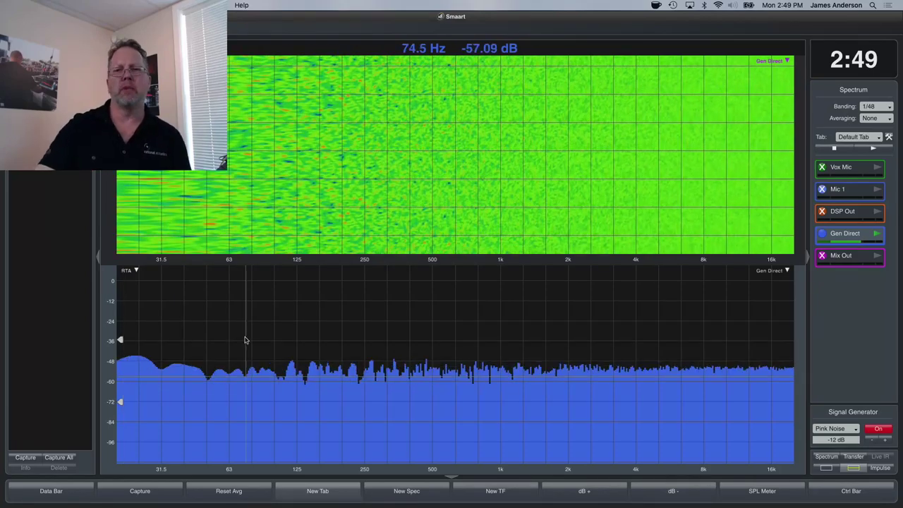
# Change the spectrograph to an RTA, start the Vox Mic measurement and show it above Gen Direct in two panes.
pyautogui.hotkey('alt', '1')
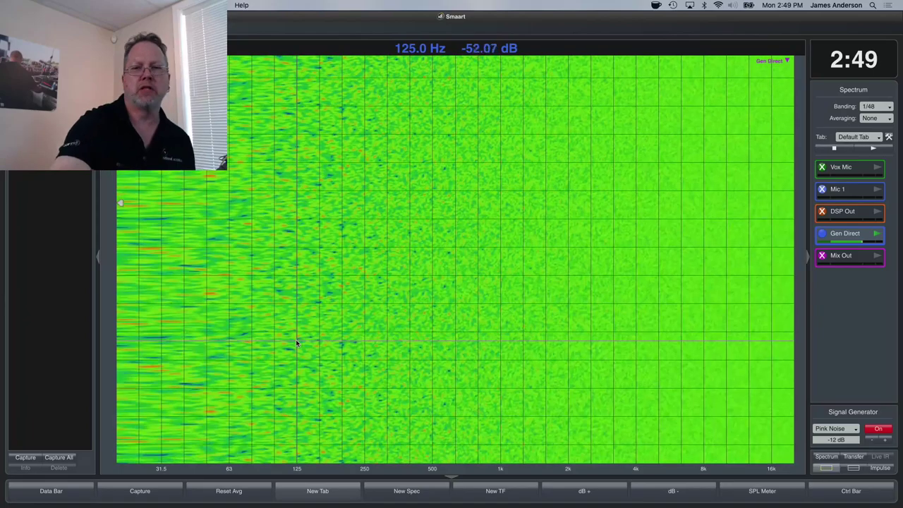
pyautogui.hotkey('alt', '1')
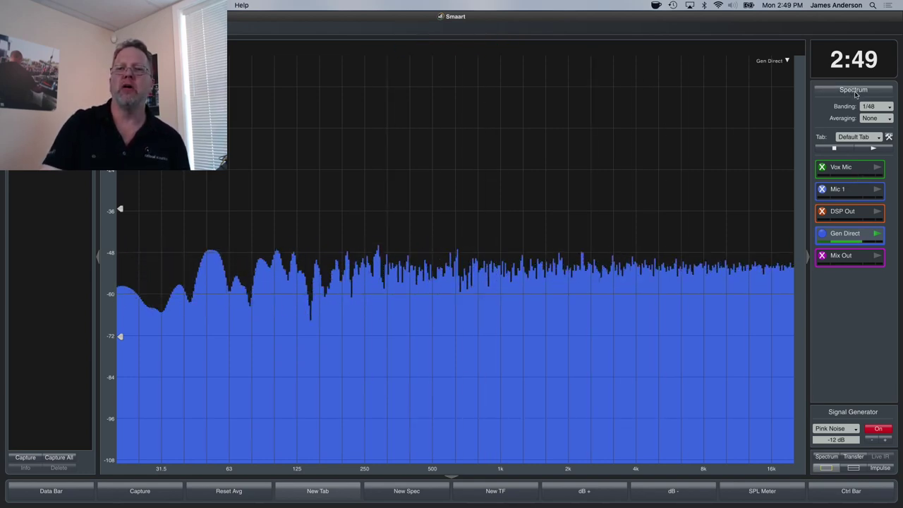
pyautogui.click(876, 167)
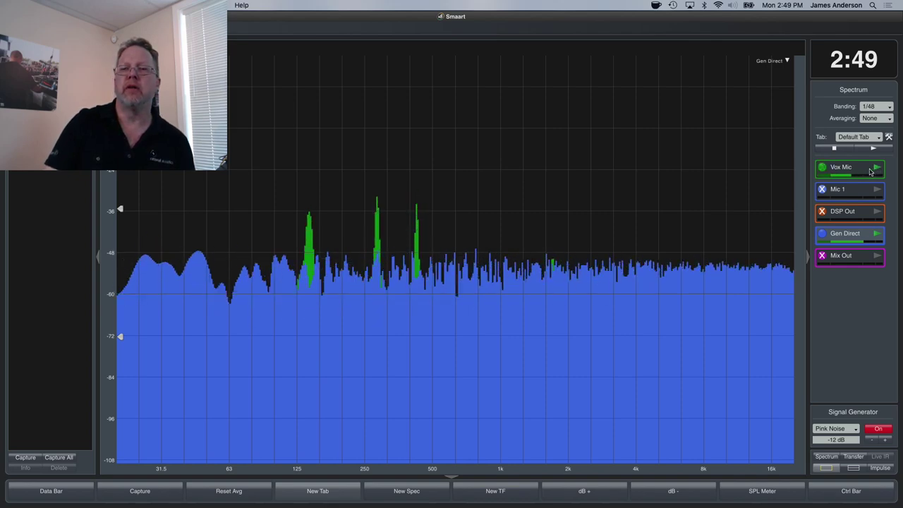
pyautogui.press('2')
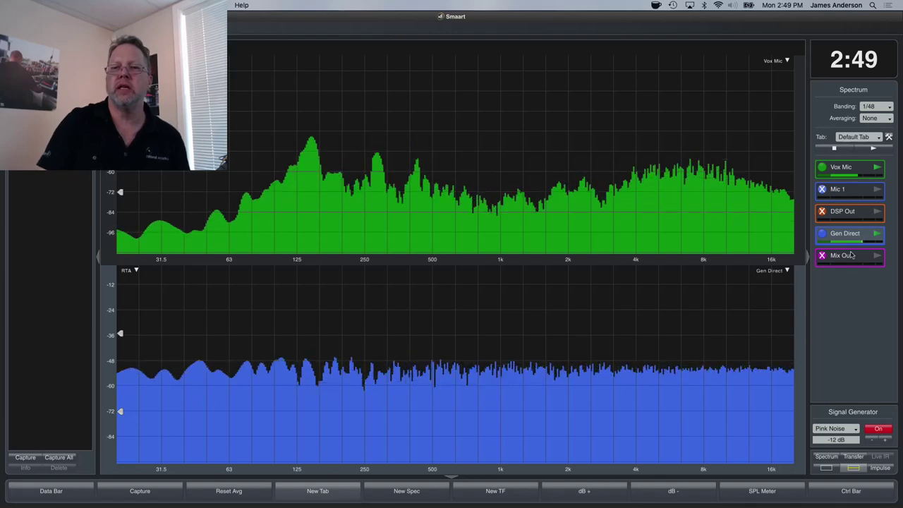
# Set the spectrum banding to 1/12 and enable timed RTA peak hold with a hold time of 3 seconds.
pyautogui.click(884, 107)
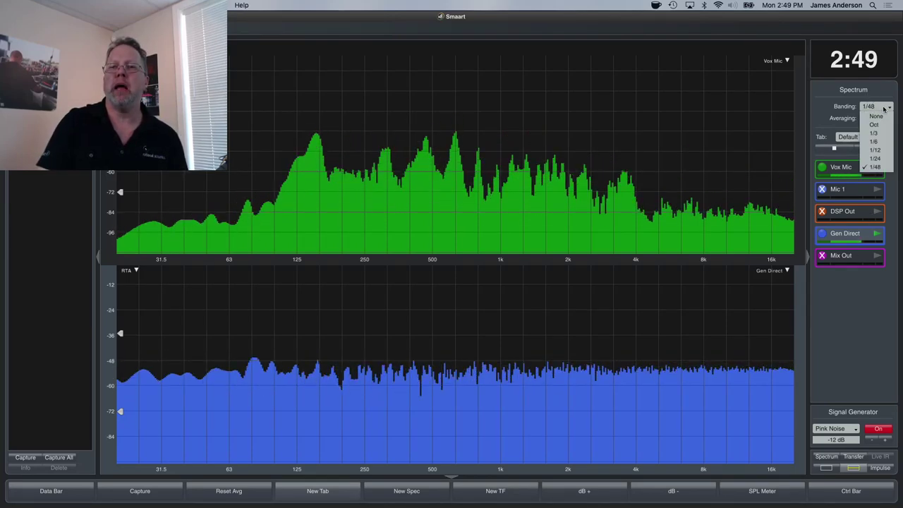
pyautogui.click(885, 151)
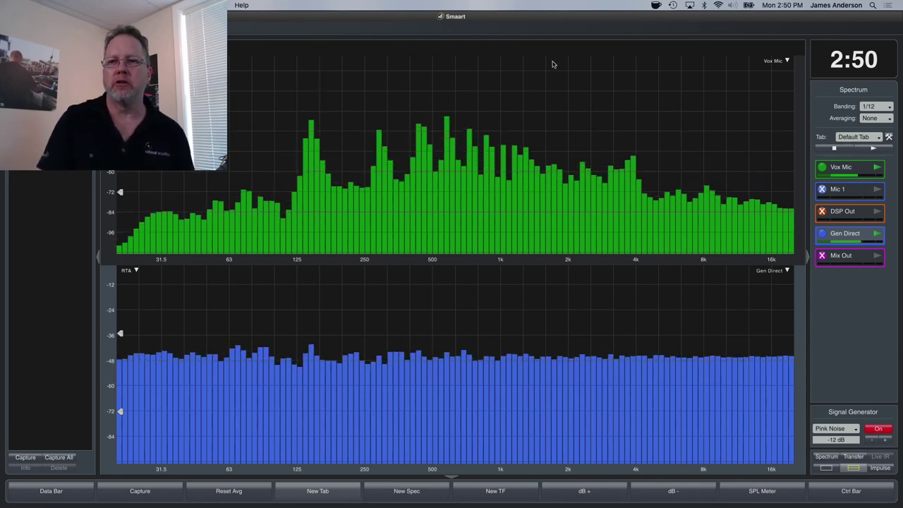
pyautogui.click(852, 89)
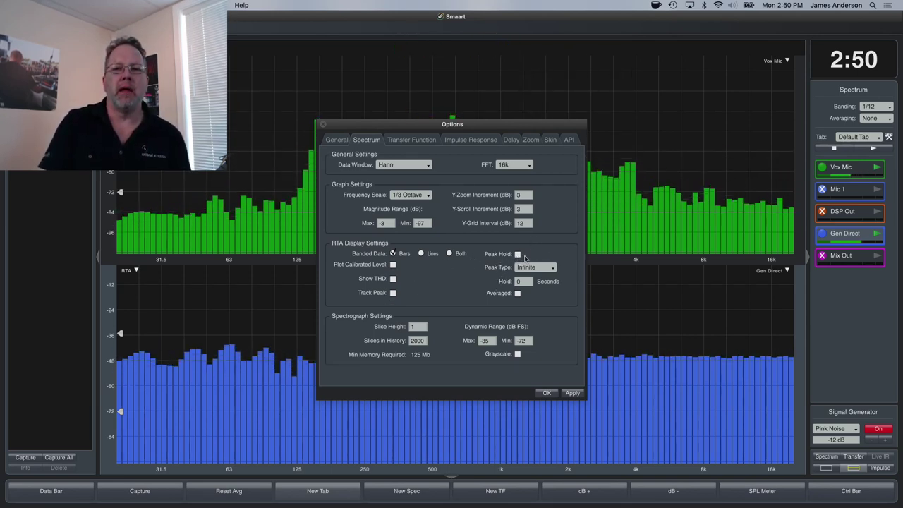
pyautogui.click(517, 254)
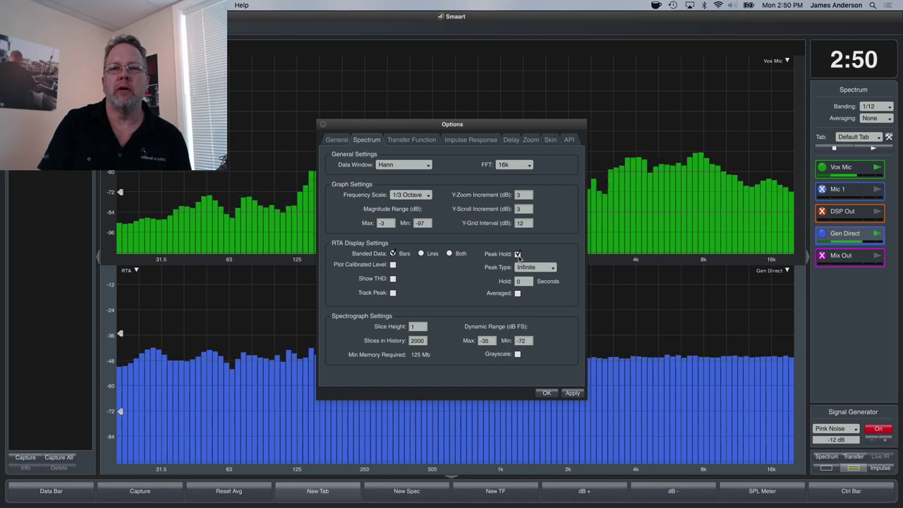
pyautogui.click(544, 268)
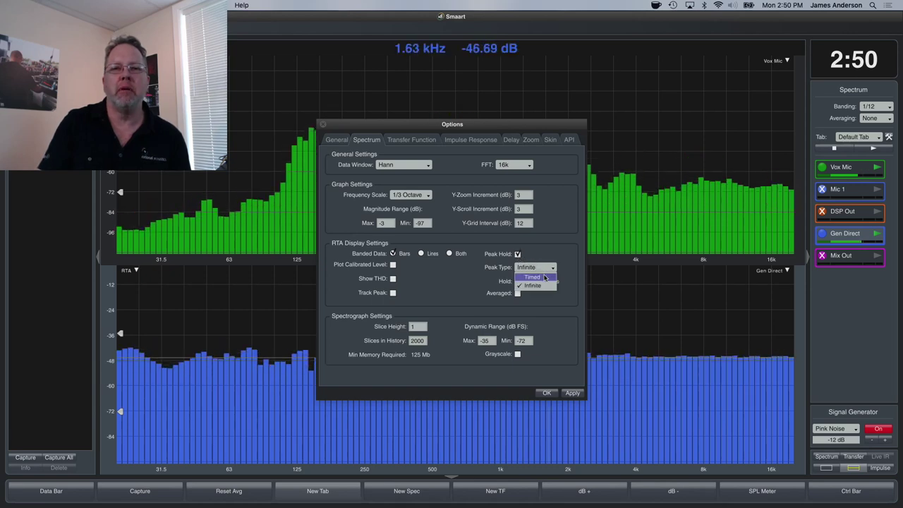
pyautogui.click(530, 277)
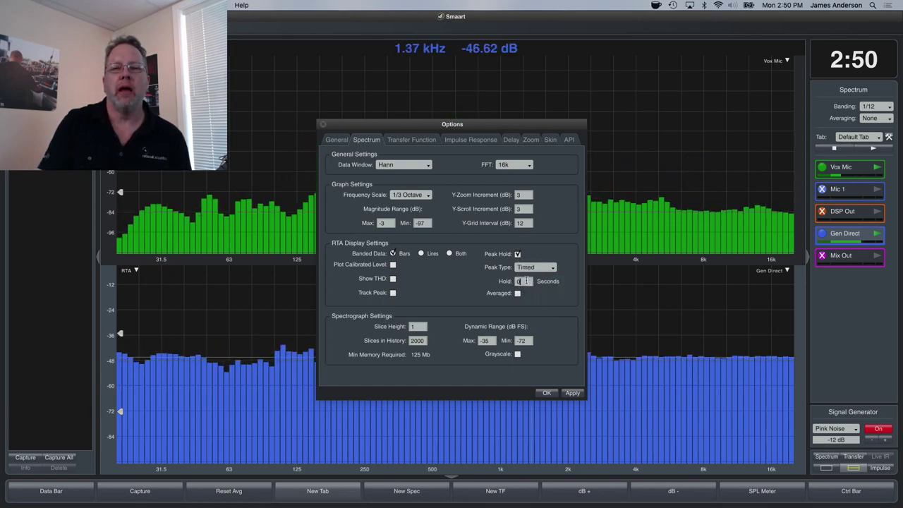
pyautogui.doubleClick(519, 281)
pyautogui.write('3')
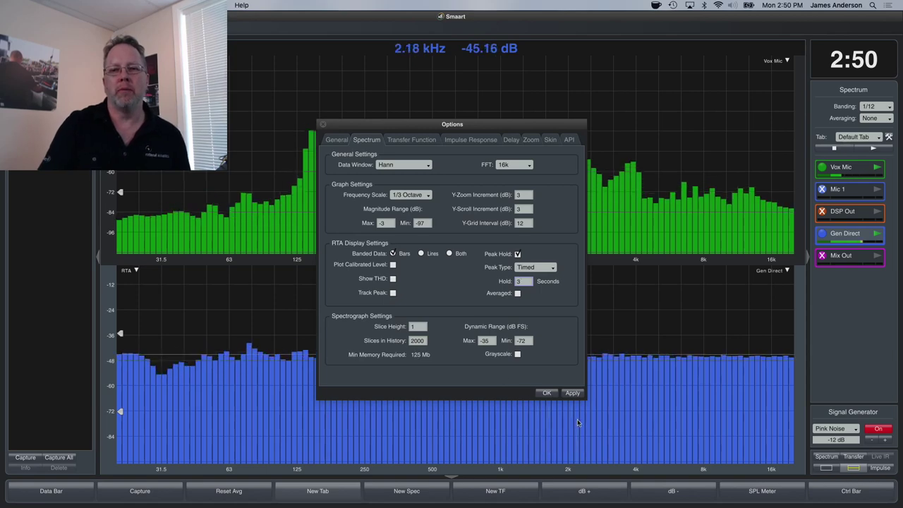
pyautogui.click(573, 393)
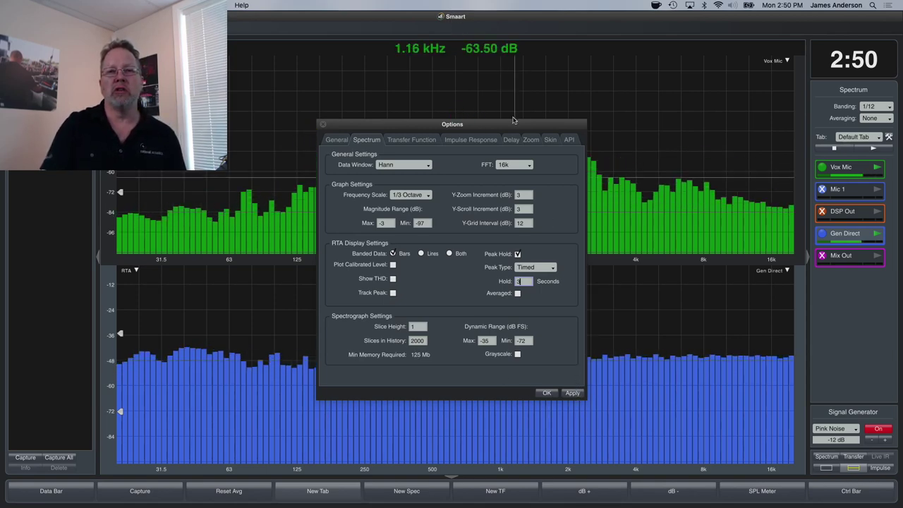
pyautogui.moveTo(502, 124); pyautogui.dragTo(450, 103)
pyautogui.click(522, 372)
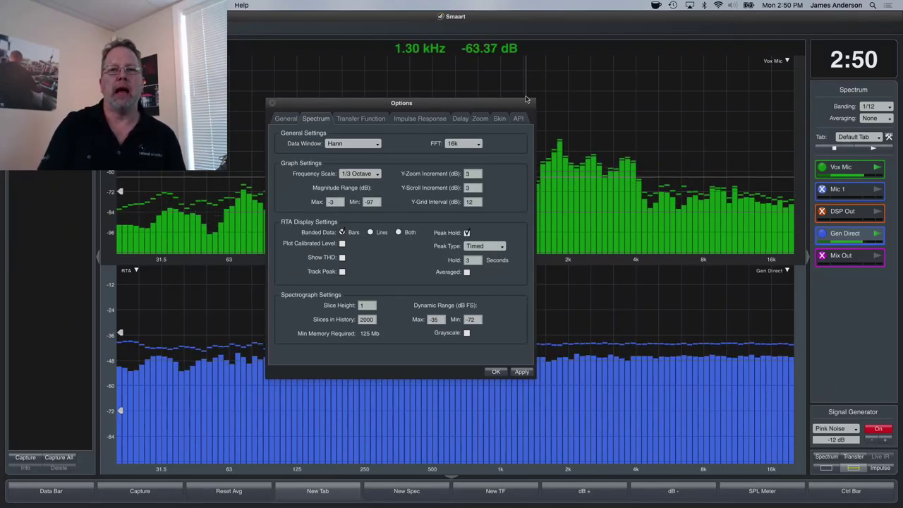
pyautogui.click(497, 371)
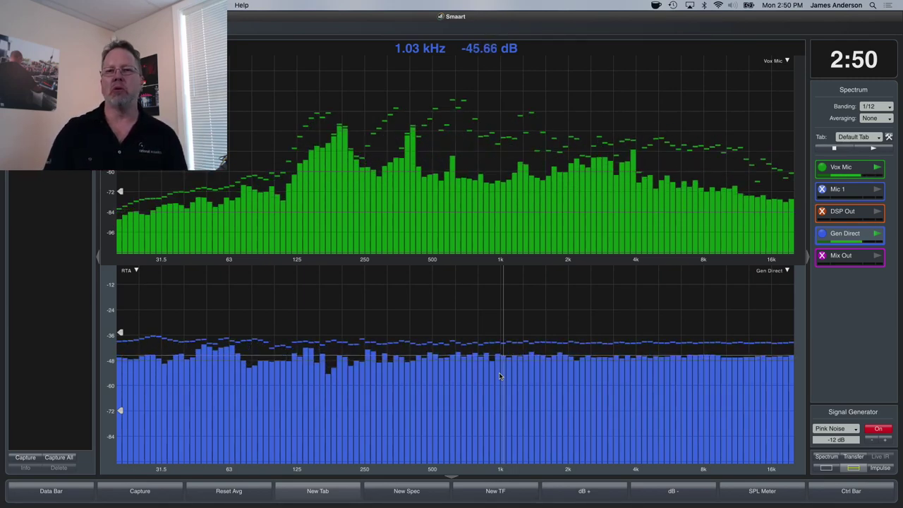
# Change the RTA peak hold type to Infinite and set the spectrum averaging to Inf.
pyautogui.click(852, 90)
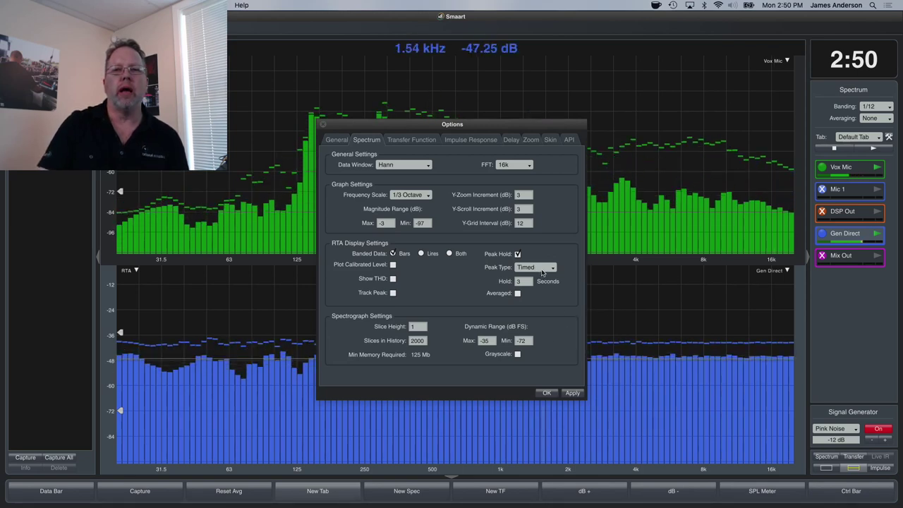
pyautogui.click(534, 286)
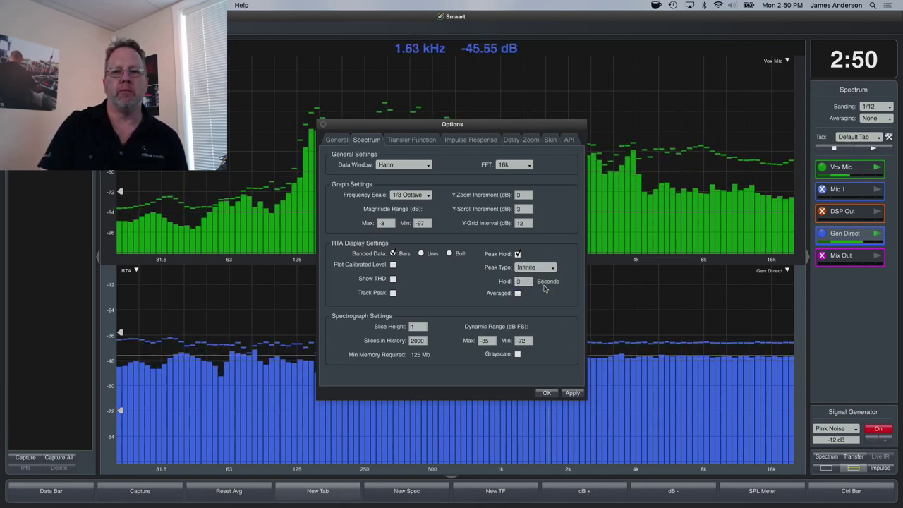
pyautogui.click(550, 393)
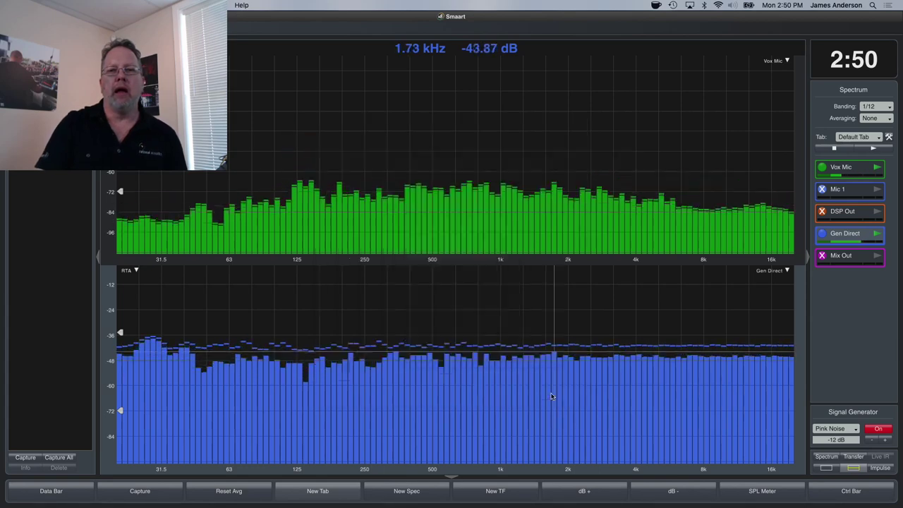
pyautogui.click(880, 118)
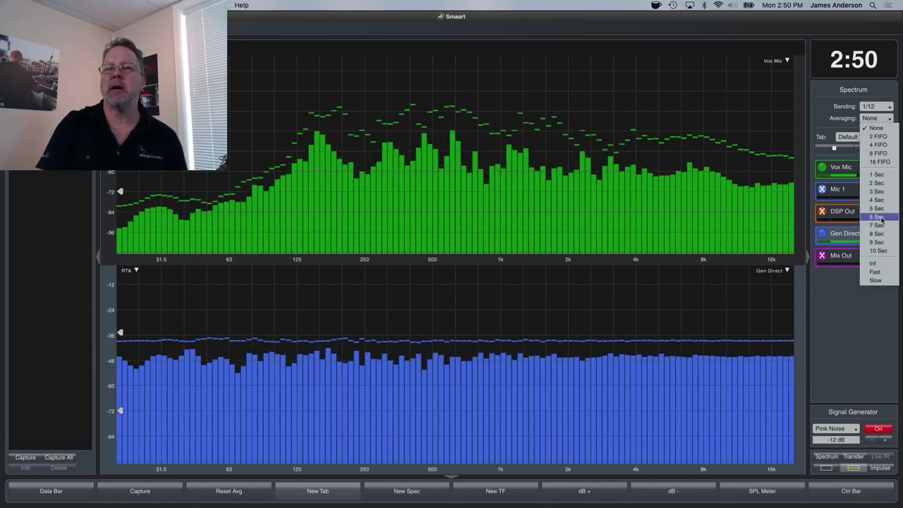
pyautogui.click(875, 263)
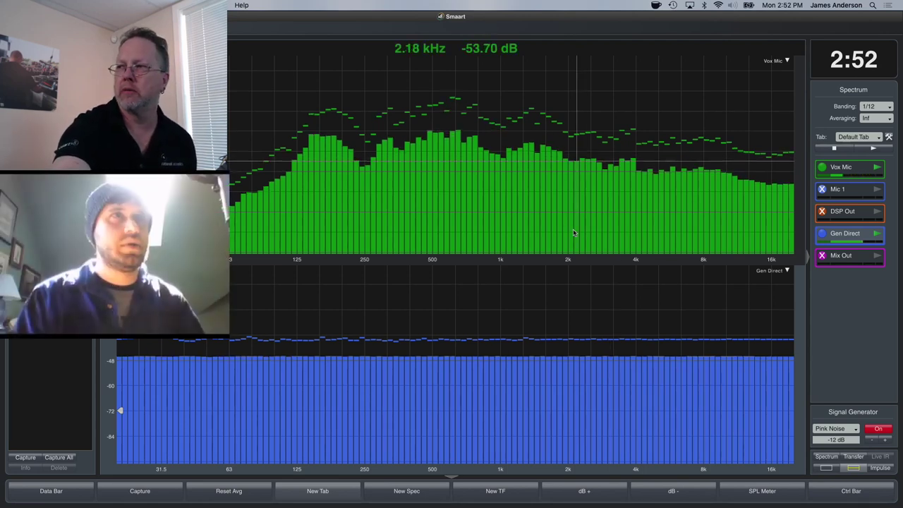
# Switch to the Microsoft PowerPoint presentation to view its website slide and return to Smaart.
pyautogui.hotkey('ctrl', 'Up')
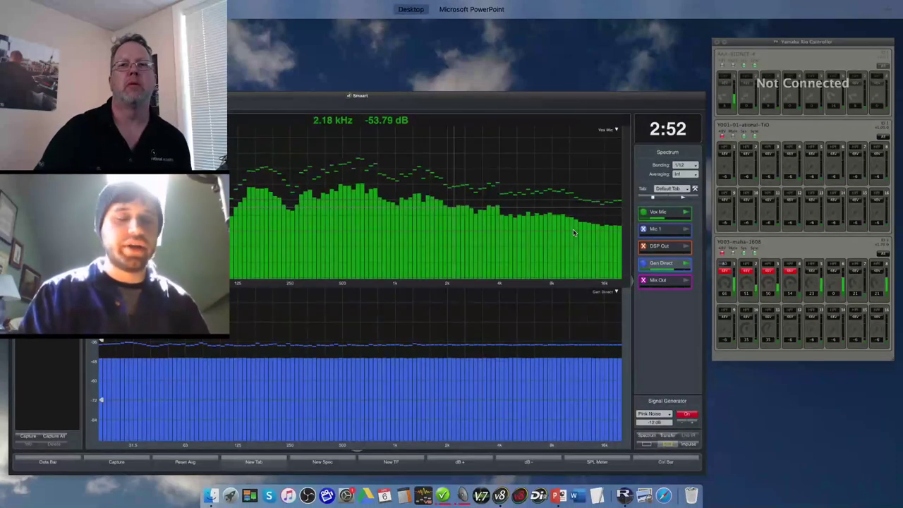
pyautogui.moveTo(658, 3)
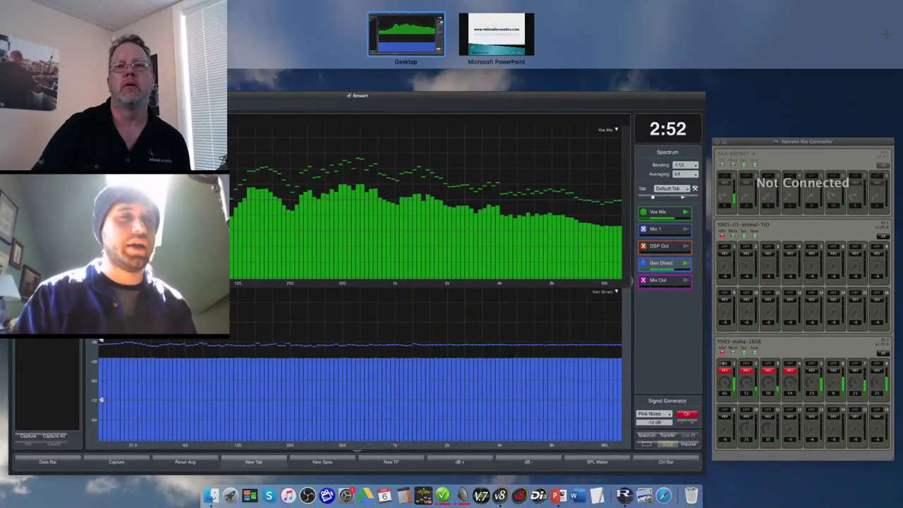
pyautogui.click(502, 39)
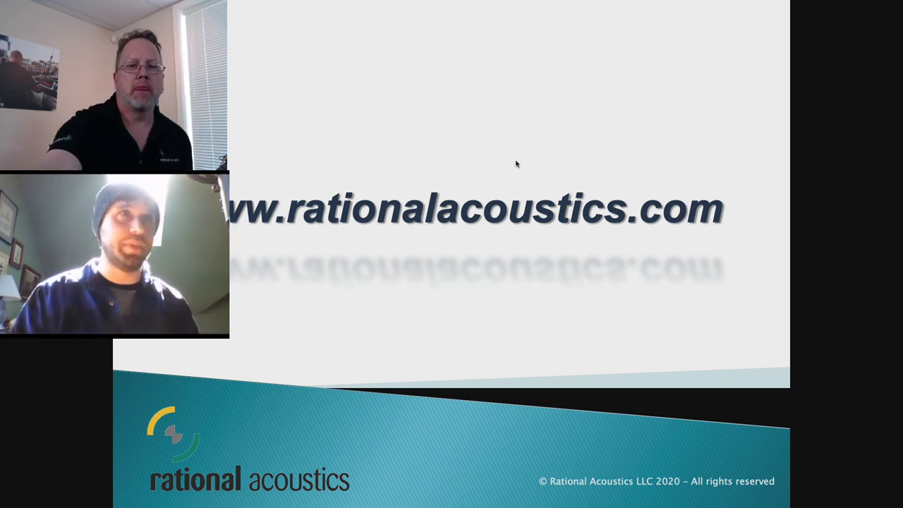
pyautogui.hotkey('ctrl', 'Up')
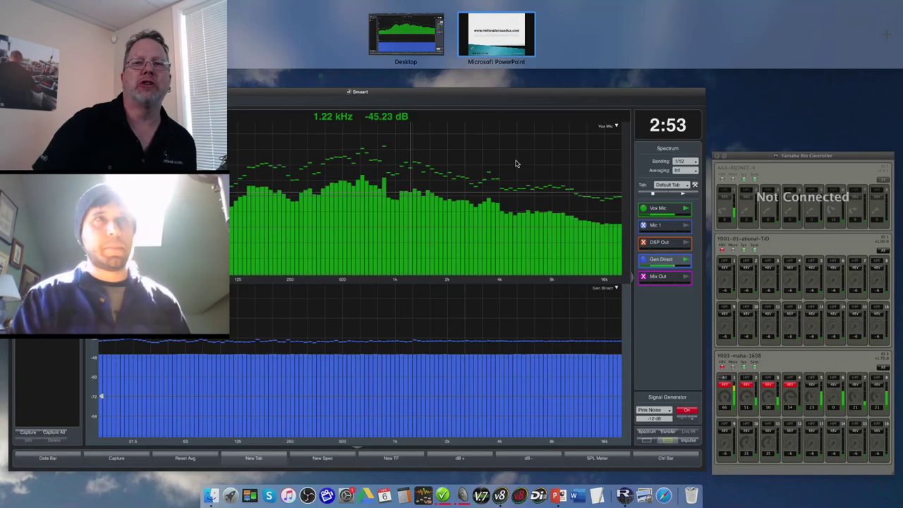
pyautogui.click(432, 38)
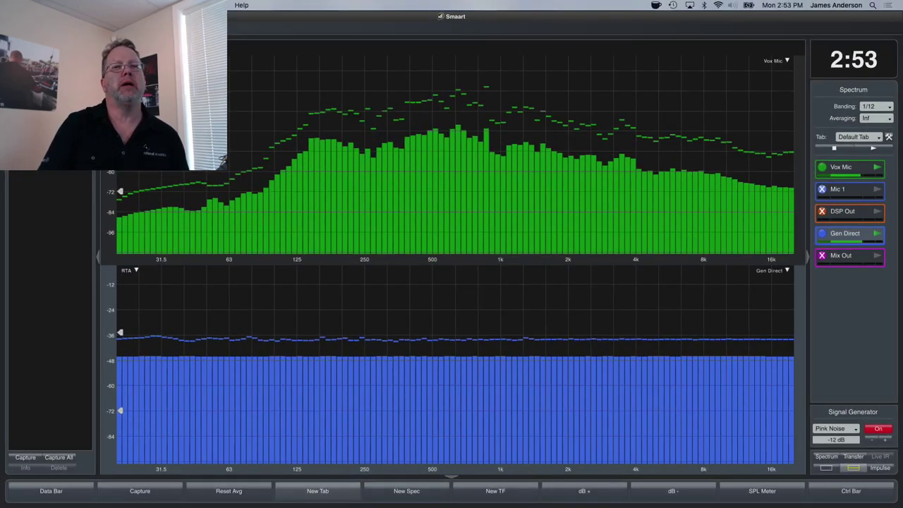
# Allow multi-device transfer functions in the transfer function options and accept the settings.
pyautogui.hotkey('alt', 'o')
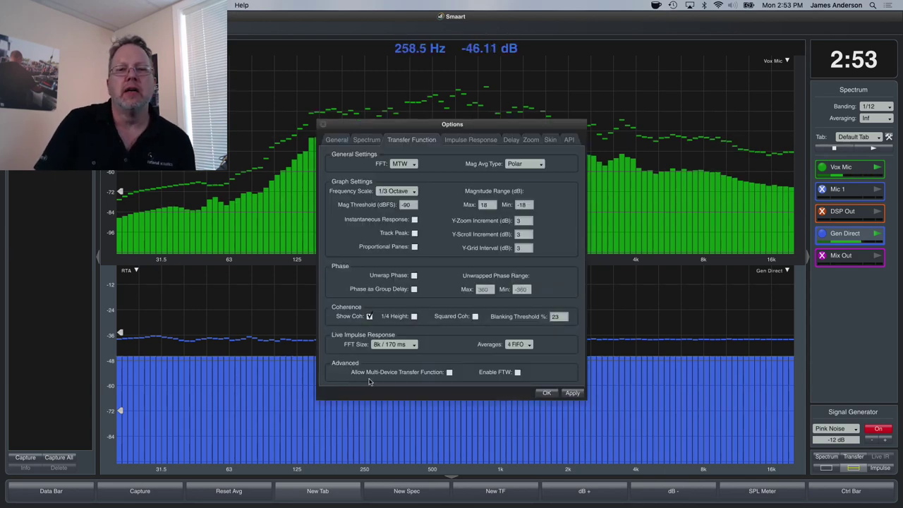
pyautogui.click(449, 372)
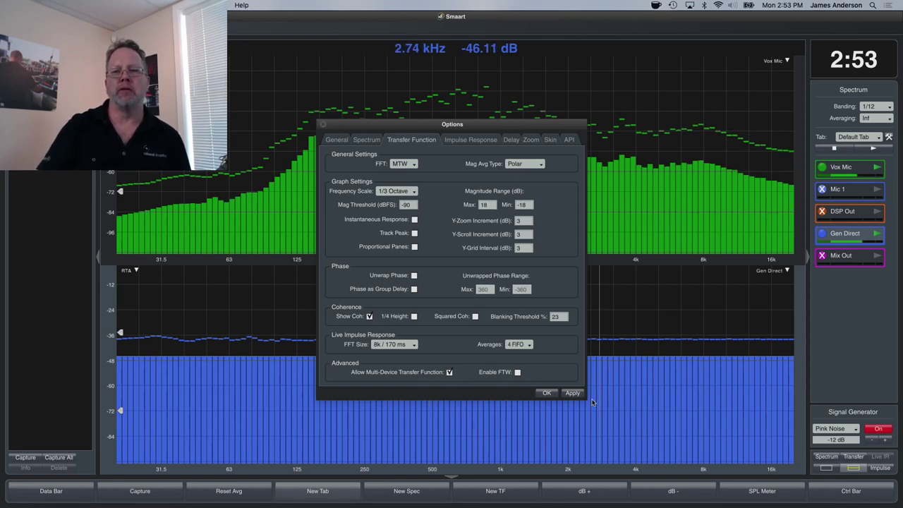
pyautogui.click(545, 393)
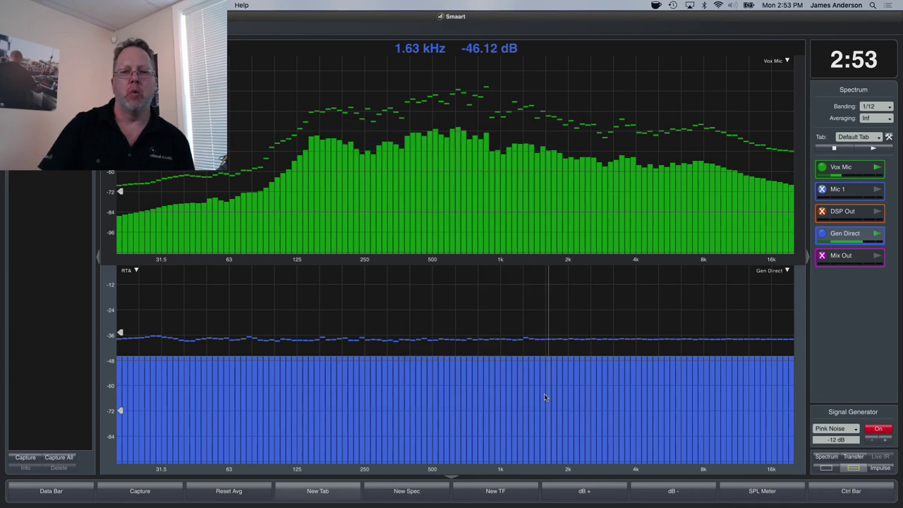
# Start a new transfer function measurement, examine its measurement and reference signal device choices, and cancel it.
pyautogui.press('super+t')
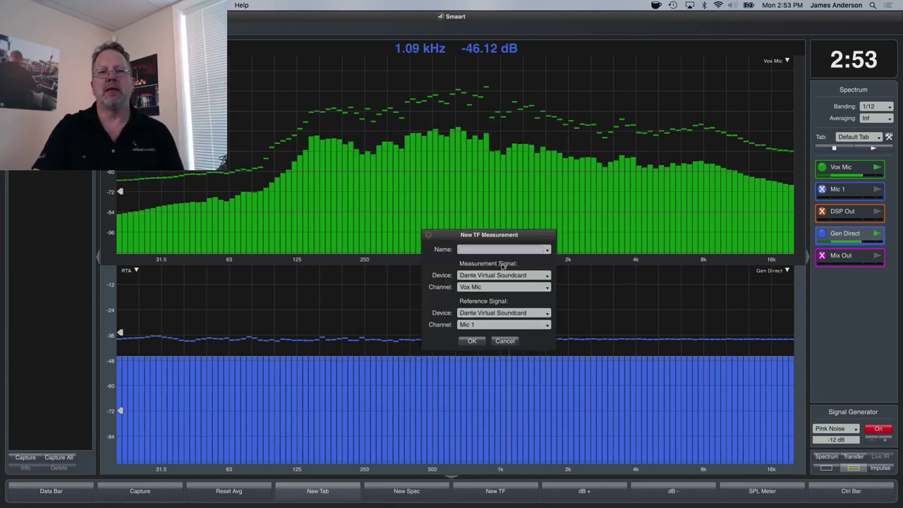
pyautogui.click(476, 250)
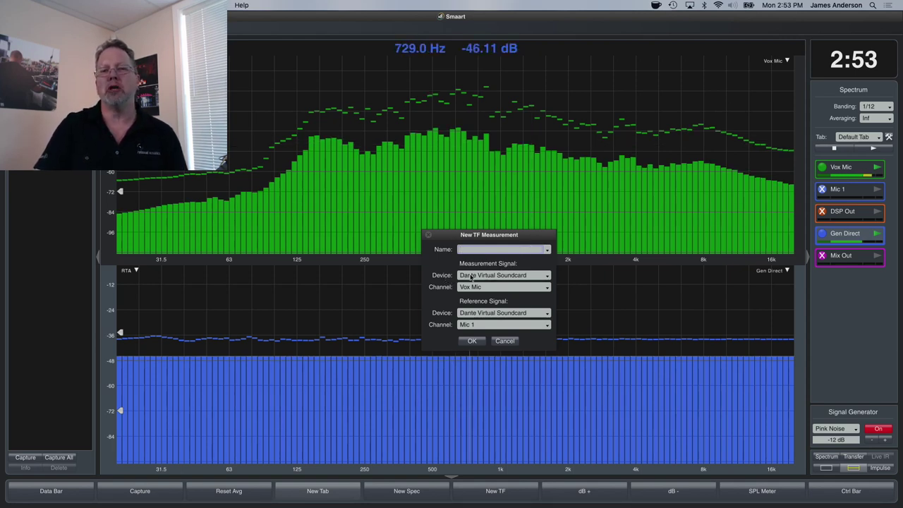
pyautogui.click(481, 319)
pyautogui.click(484, 320)
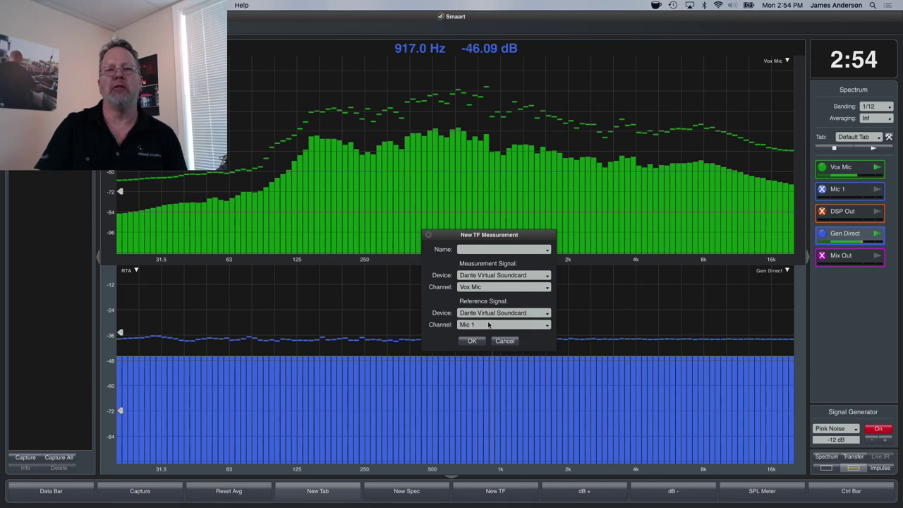
pyautogui.click(487, 323)
pyautogui.click(488, 322)
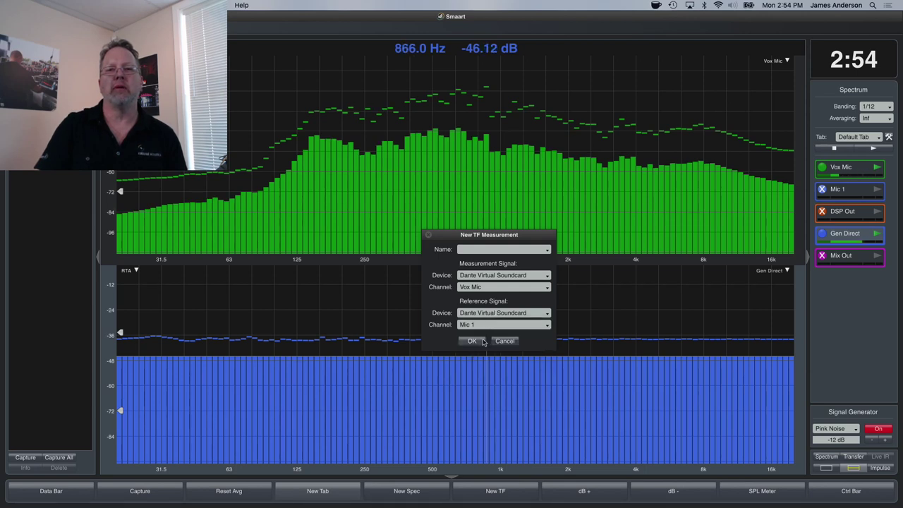
pyautogui.click(504, 340)
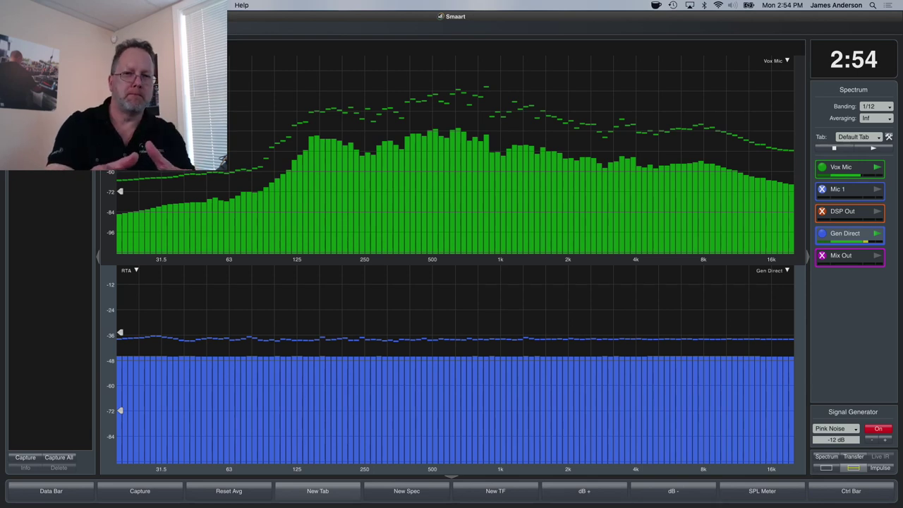
# Enable the internal Generator as an input device in the I-O configuration and accept it.
pyautogui.hotkey('alt', 'i')
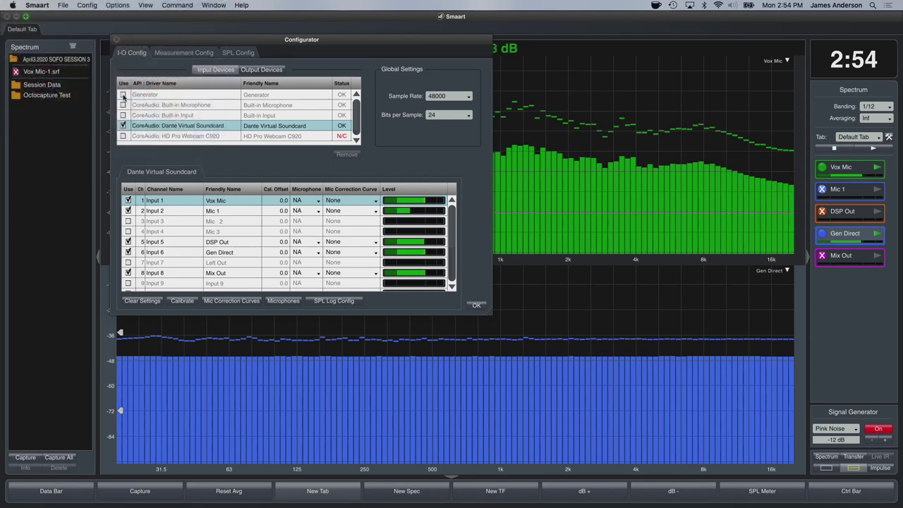
pyautogui.click(124, 94)
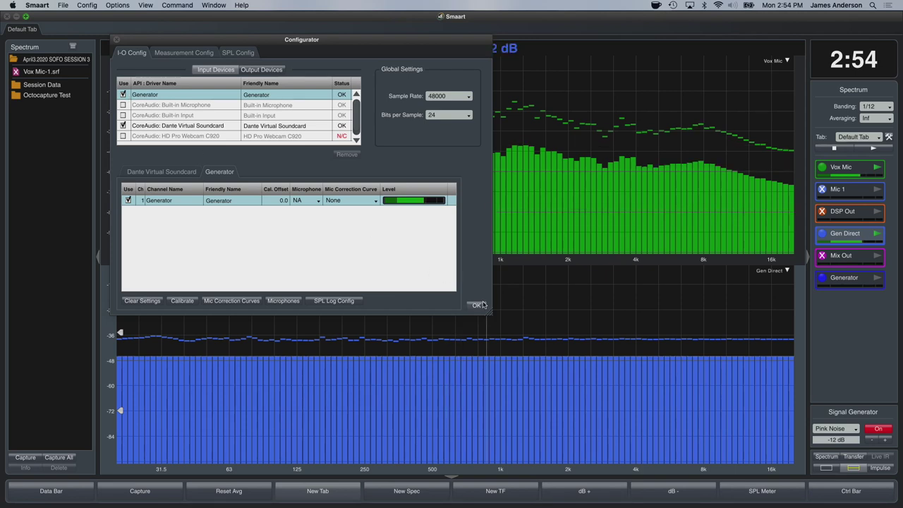
pyautogui.click(476, 304)
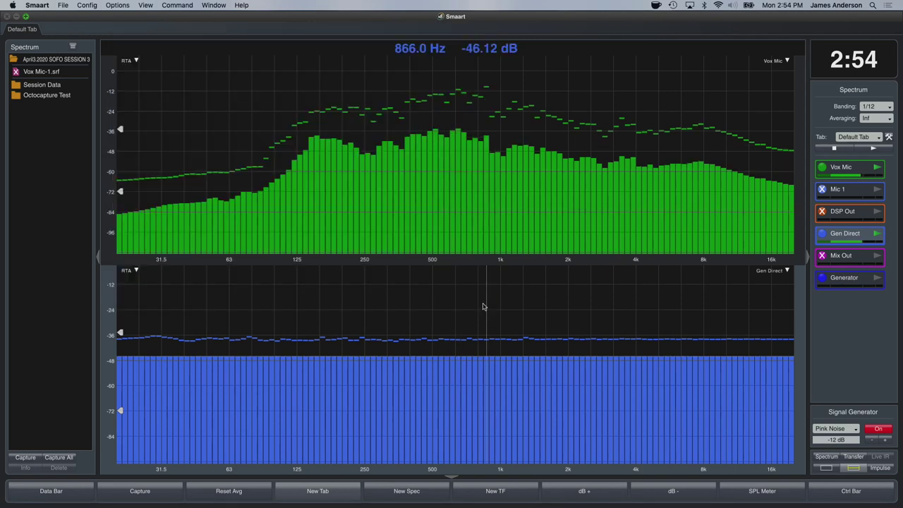
# Try a new transfer function measurement of Vox Mic with Generator as the reference device, and cancel it.
pyautogui.press('super+t')
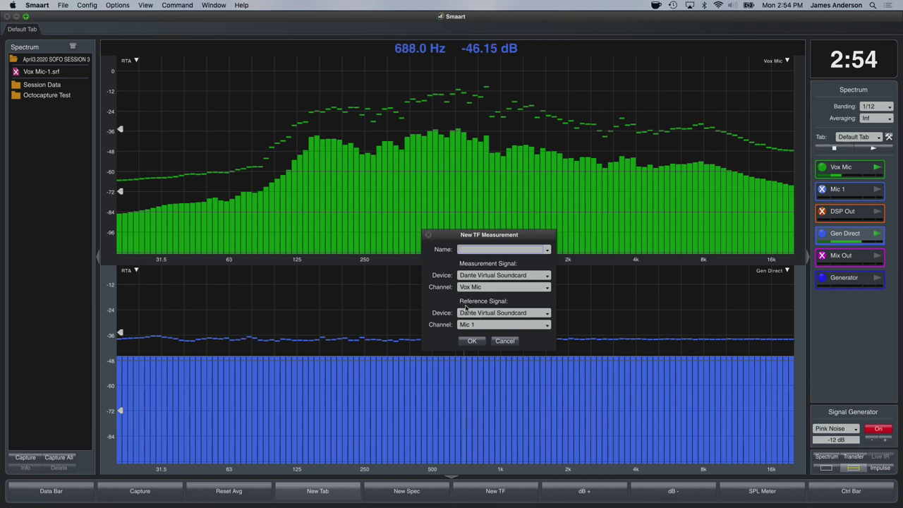
pyautogui.click(471, 312)
pyautogui.click(478, 331)
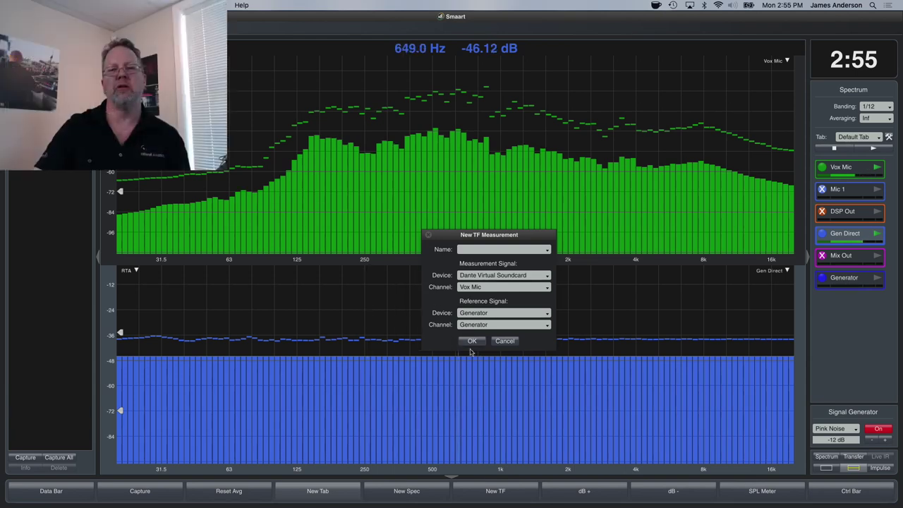
pyautogui.click(511, 341)
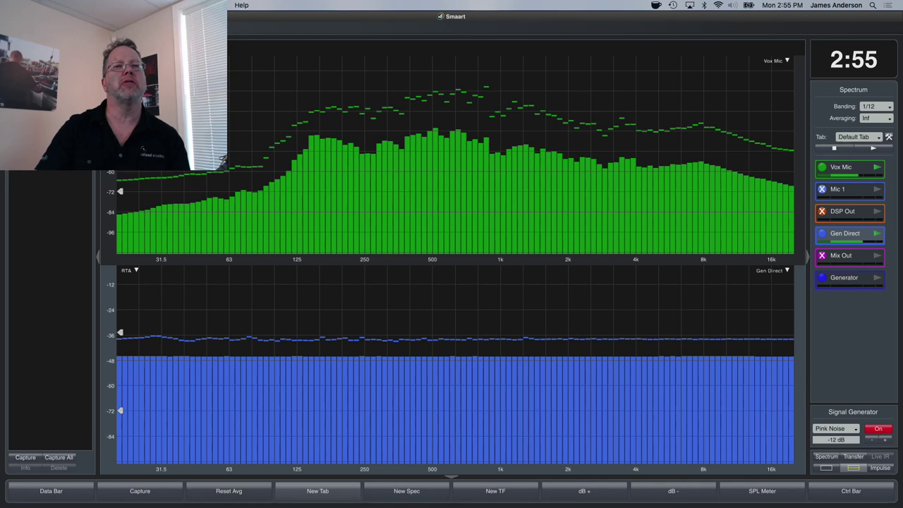
# Disallow multi-device transfer functions, accept the options and switch to the Microsoft PowerPoint presentation.
pyautogui.press('o')
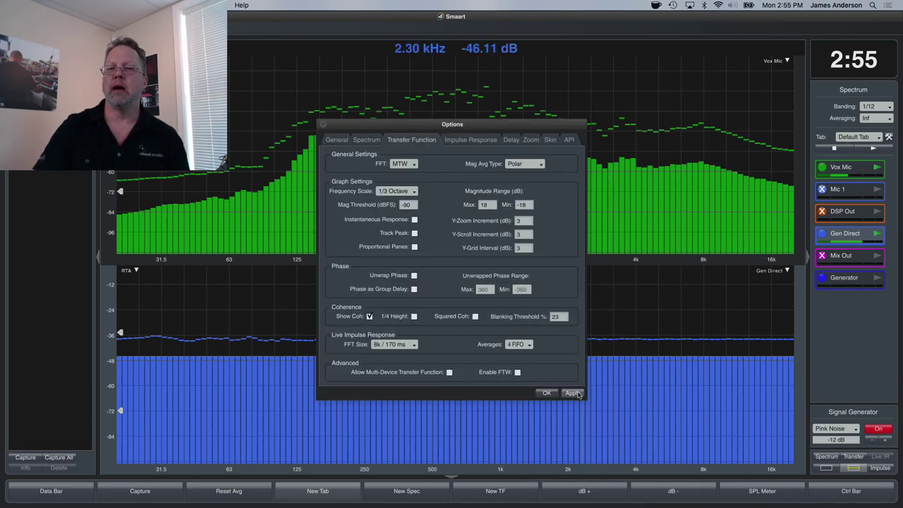
pyautogui.click(551, 392)
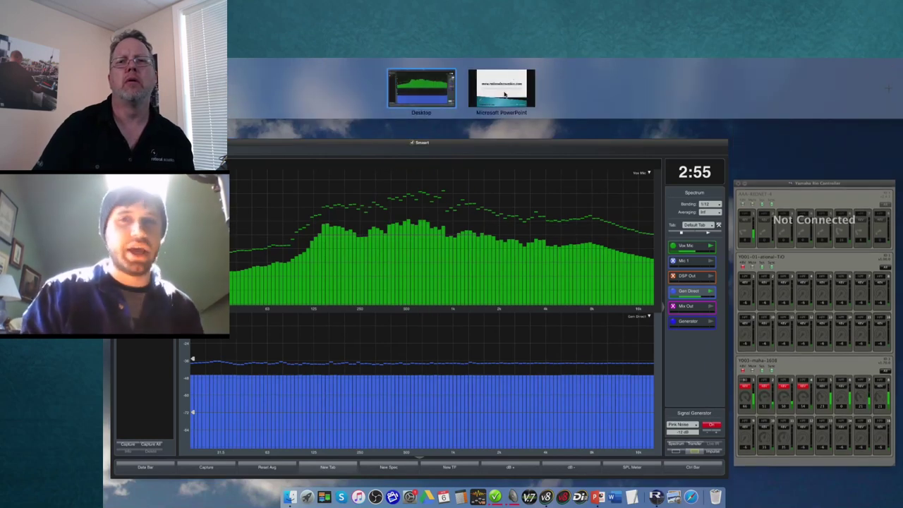
pyautogui.click(504, 92)
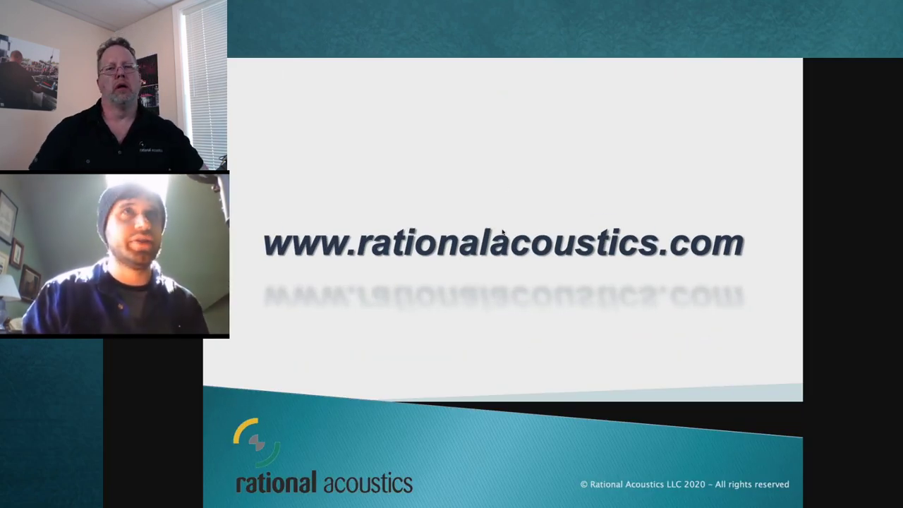